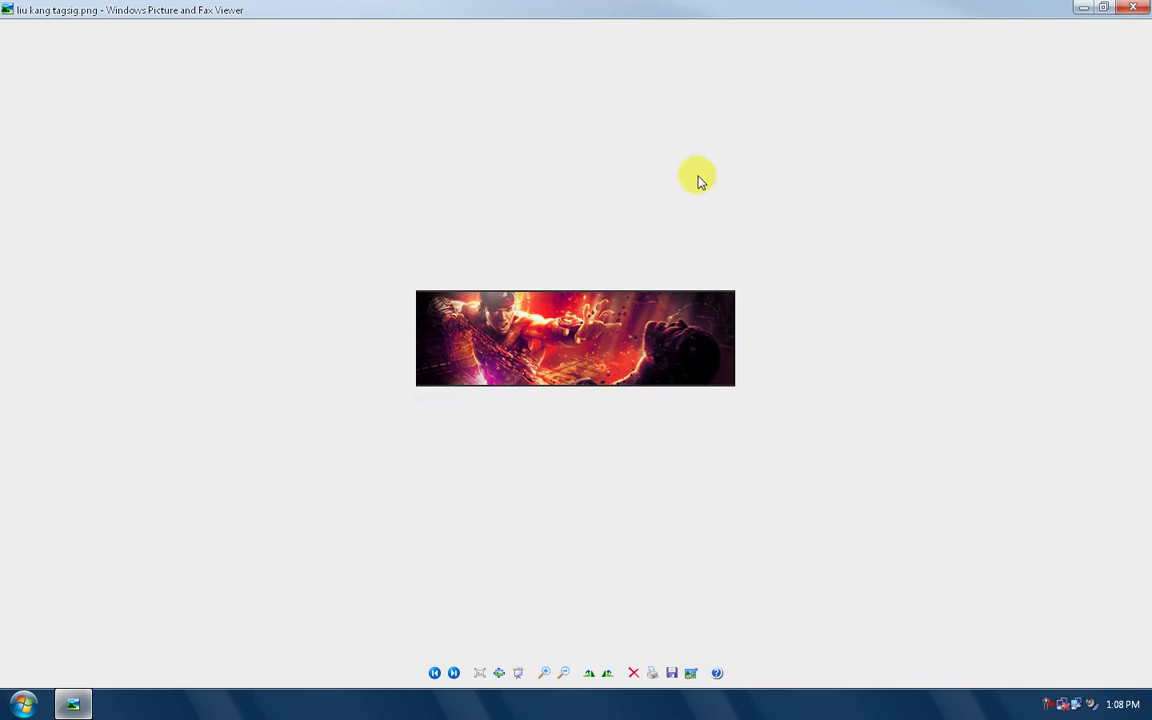
Minimize the picture viewer and launch Adobe Photoshop CS5
left_click(1083, 7)
left_click(22, 704)
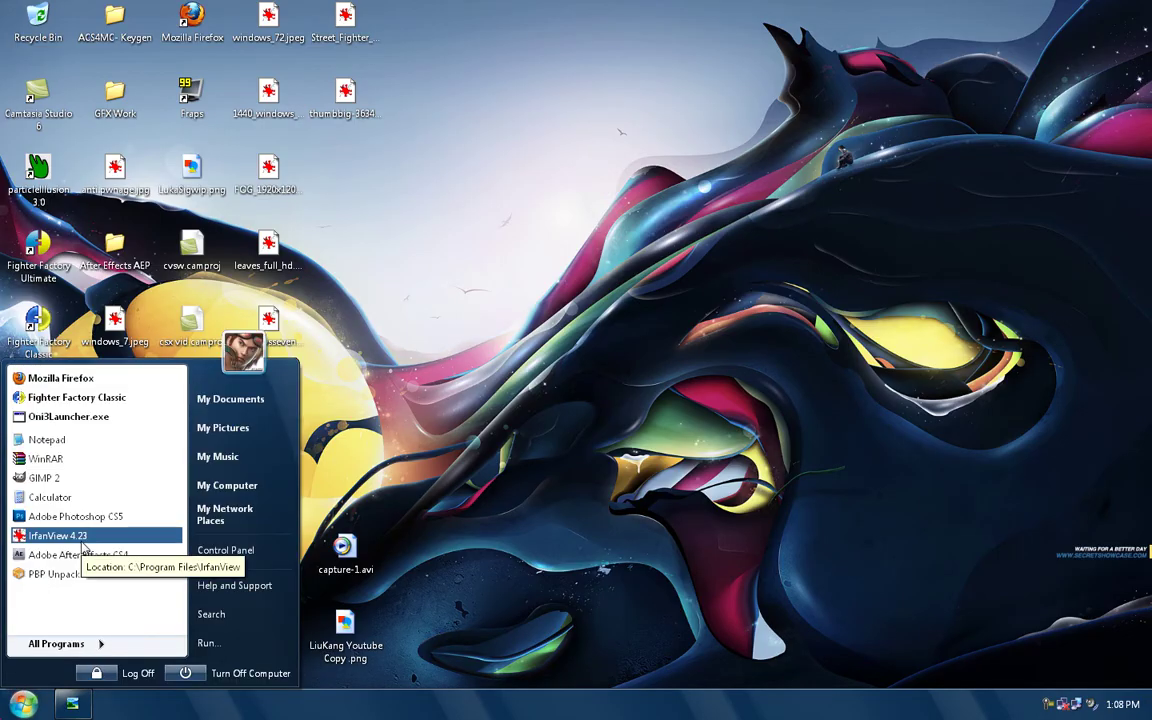
left_click(92, 516)
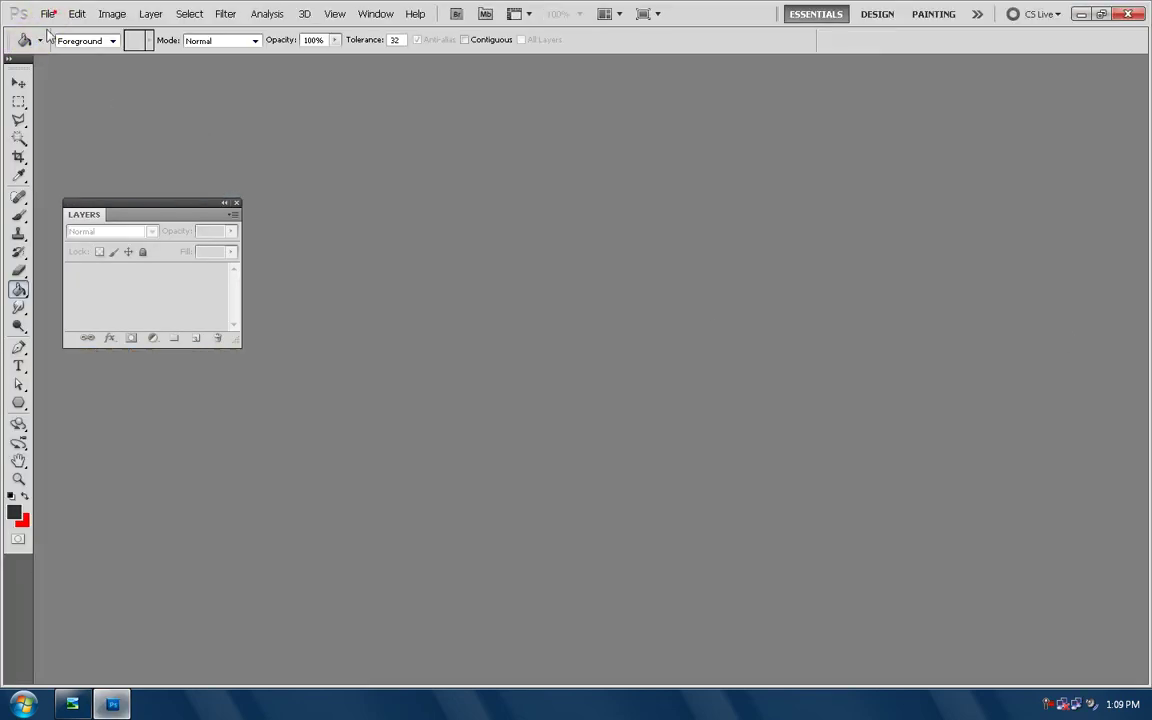
Create a new 400 x 120 pixel document at 72 pixels/inch in 8-bit RGB Color with a white background
left_click(48, 14)
left_click(47, 14)
left_click(47, 14)
left_click(47, 14)
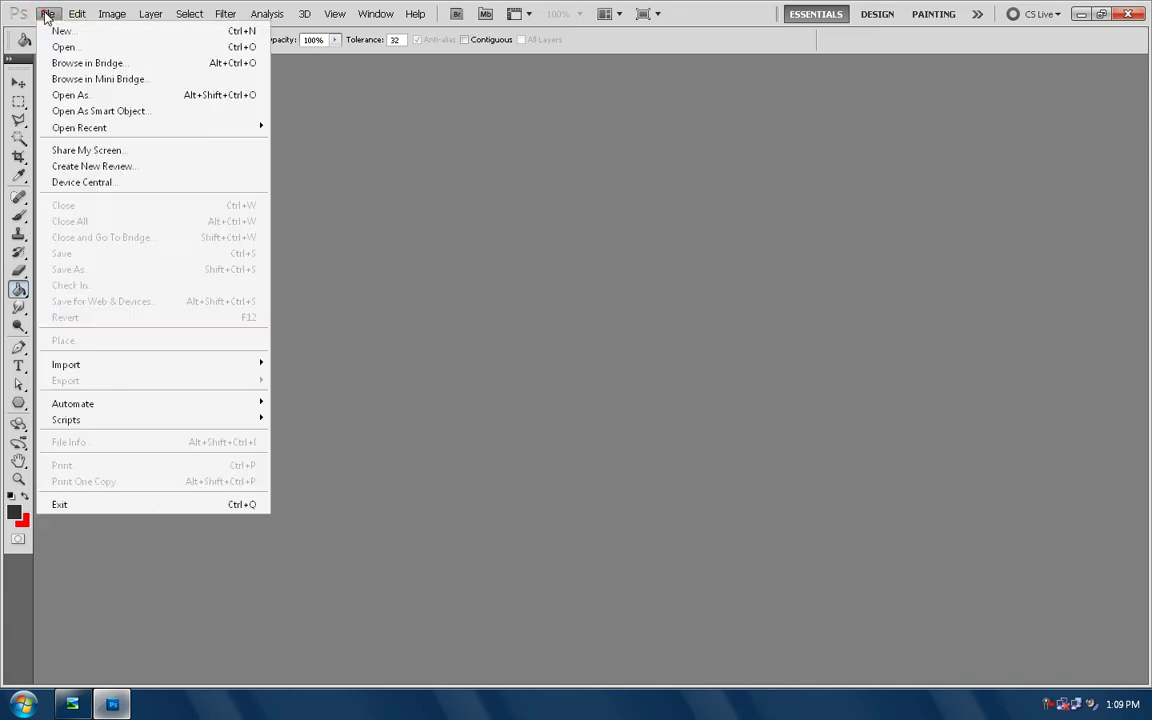
left_click(47, 14)
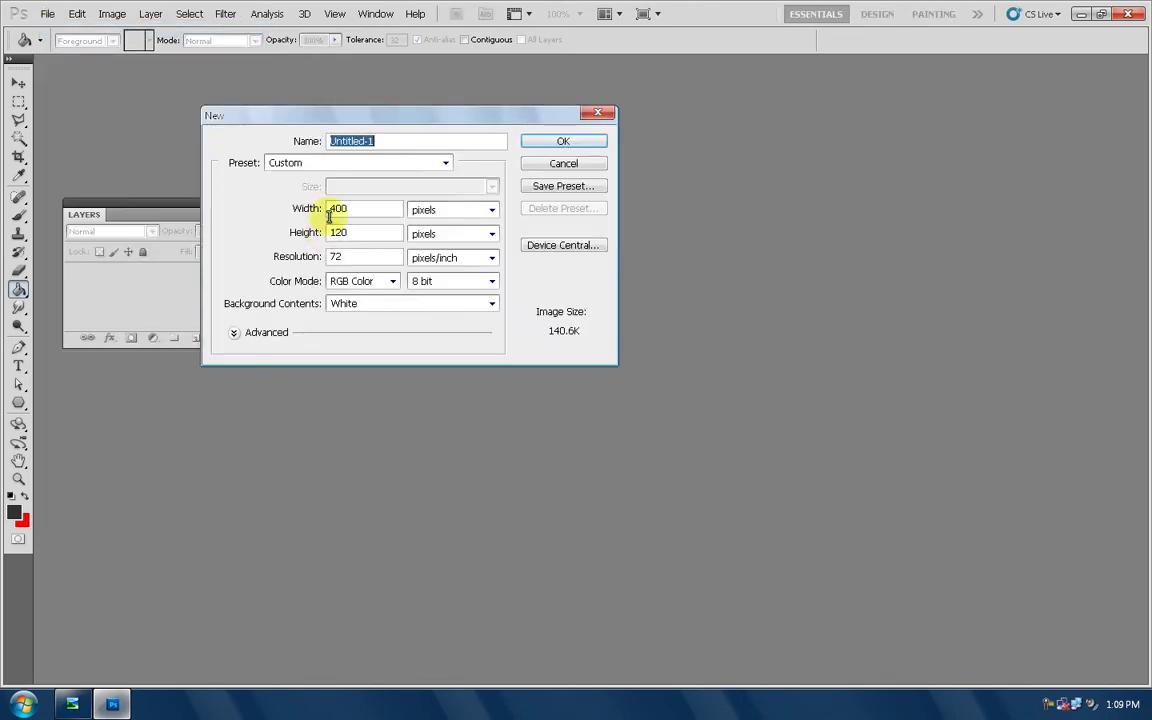
double_click(356, 232)
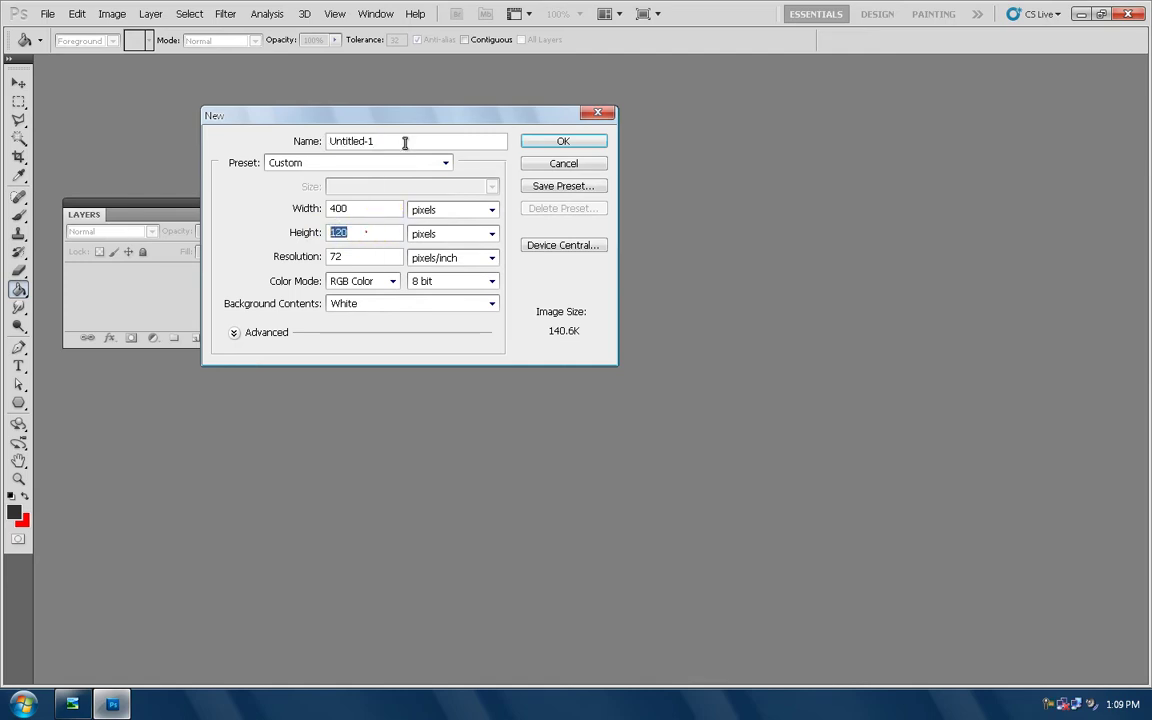
left_click(522, 145)
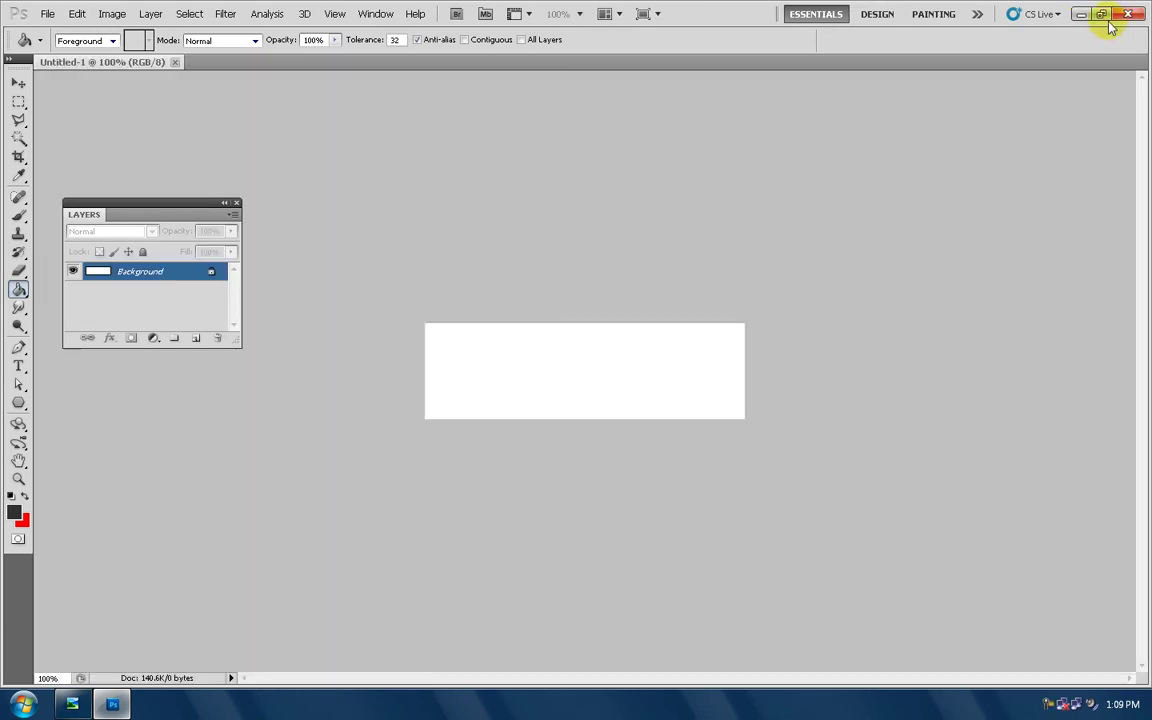
Place the liukangfistpunkch image from the desktop into the blank document as a new layer
left_click(1102, 15)
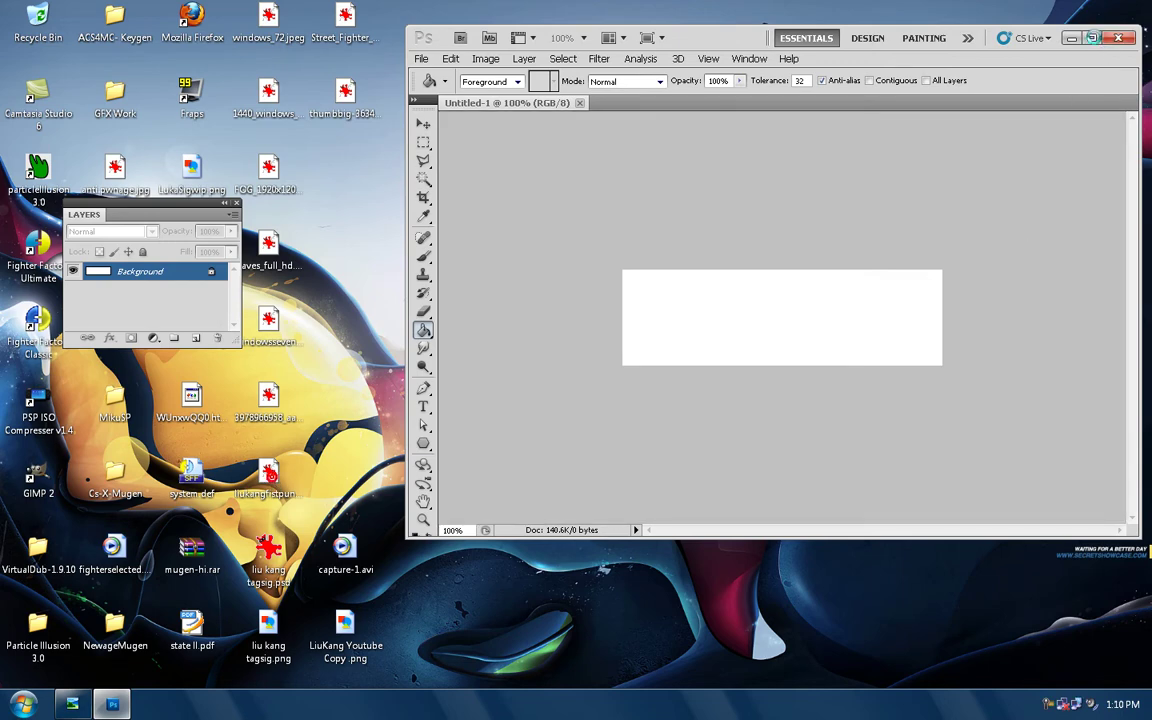
key("ctrl+t")
left_click(1092, 37)
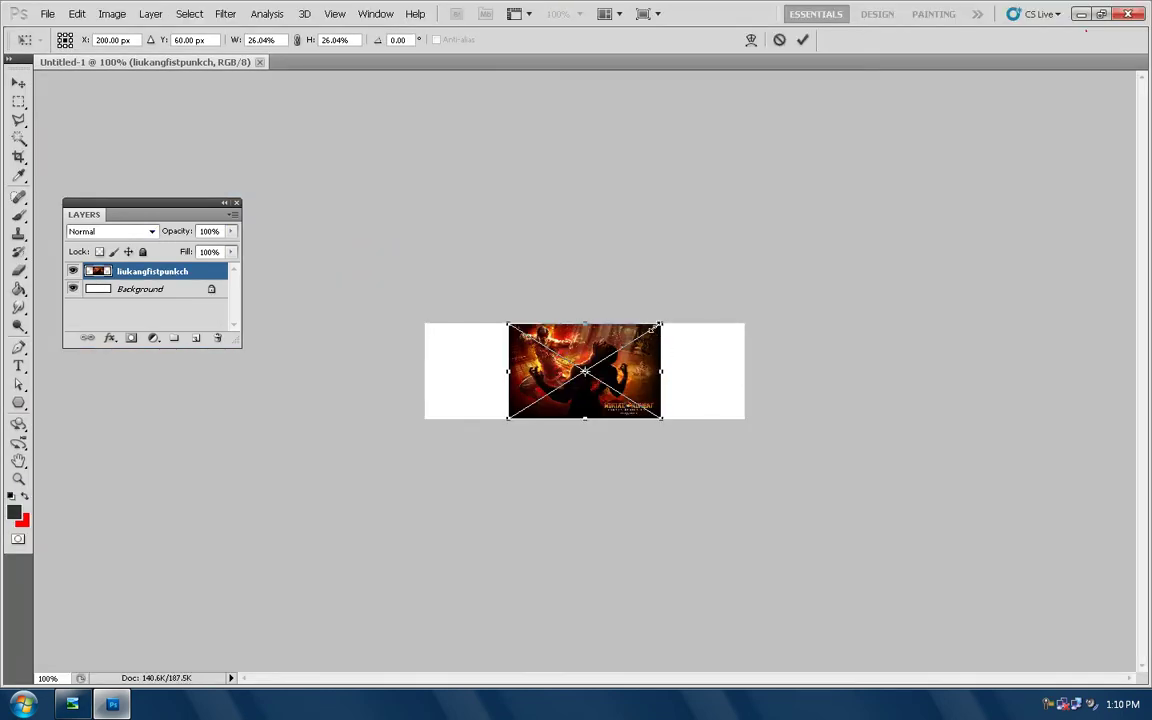
Scale the placed image to about 65% width and 81% height, and position it so both fighters fill the canvas
left_click_drag(663, 326, 861, 129)
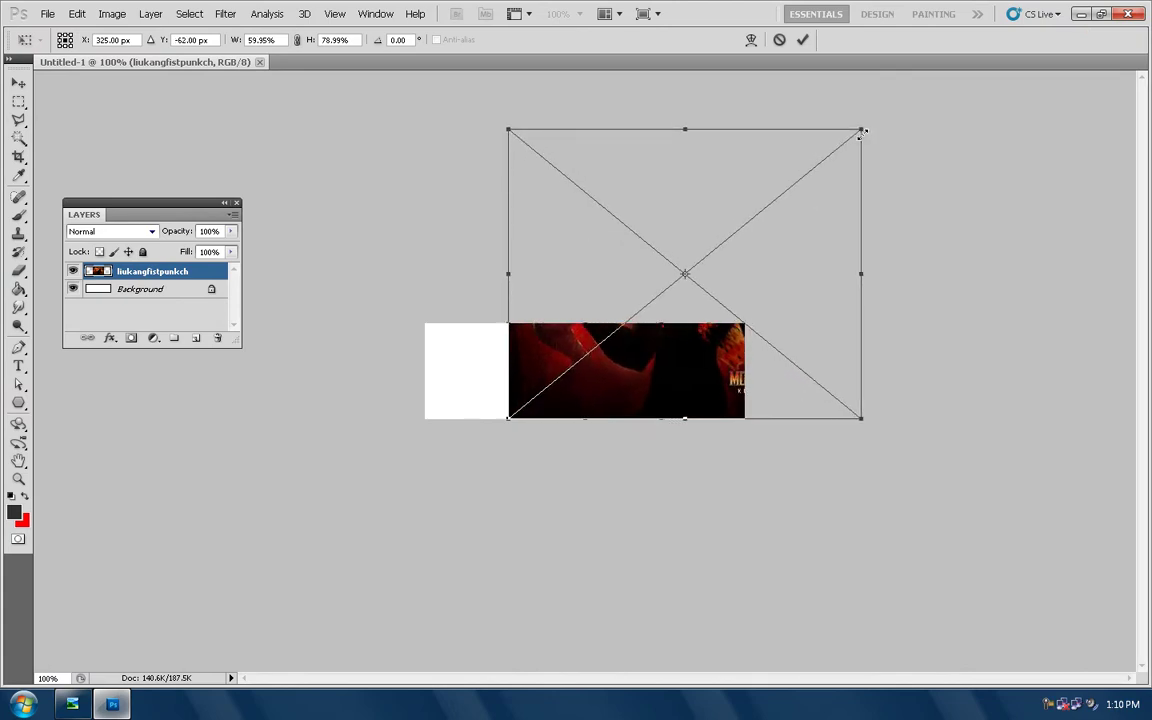
left_click_drag(707, 275, 660, 443)
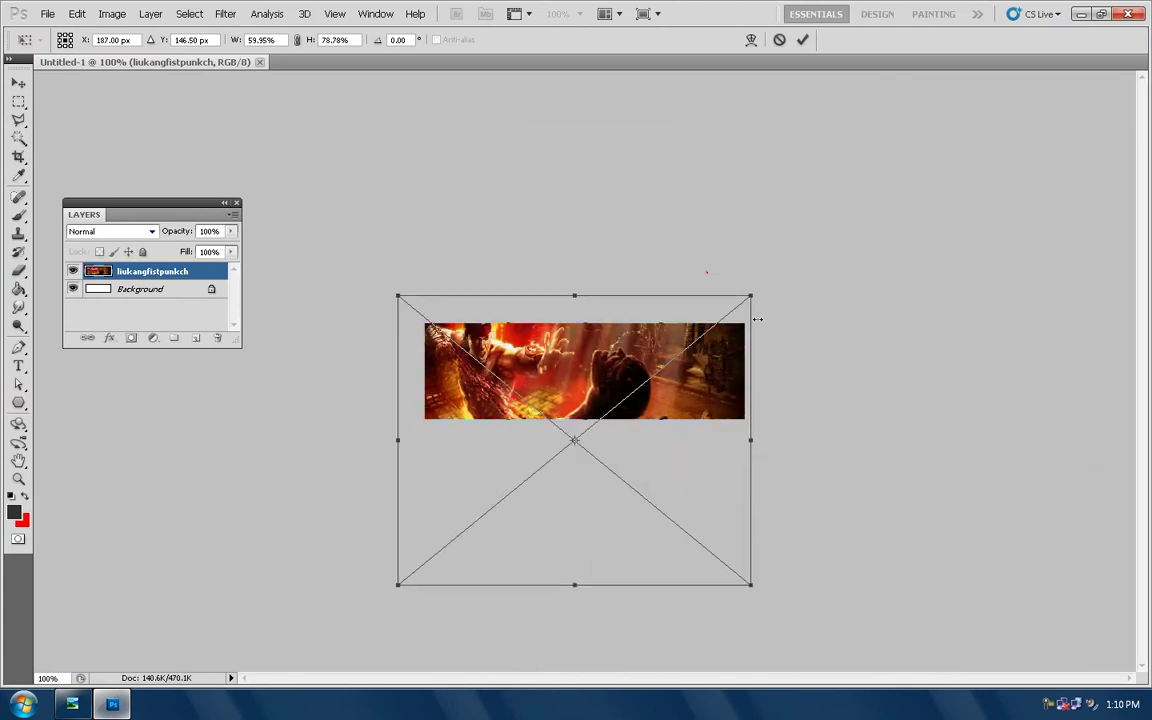
mouse_move(661, 398)
left_mouse_down()
mouse_move(687, 392)
mouse_move(676, 401)
left_mouse_up()
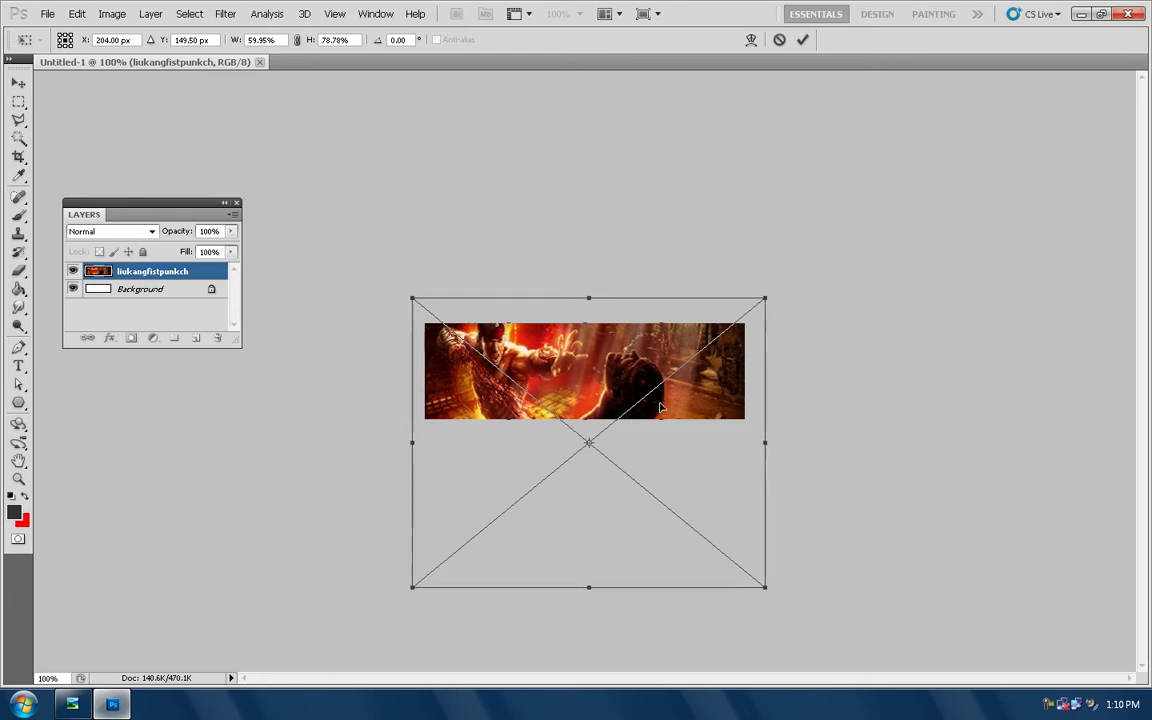
left_click_drag(762, 292, 796, 288)
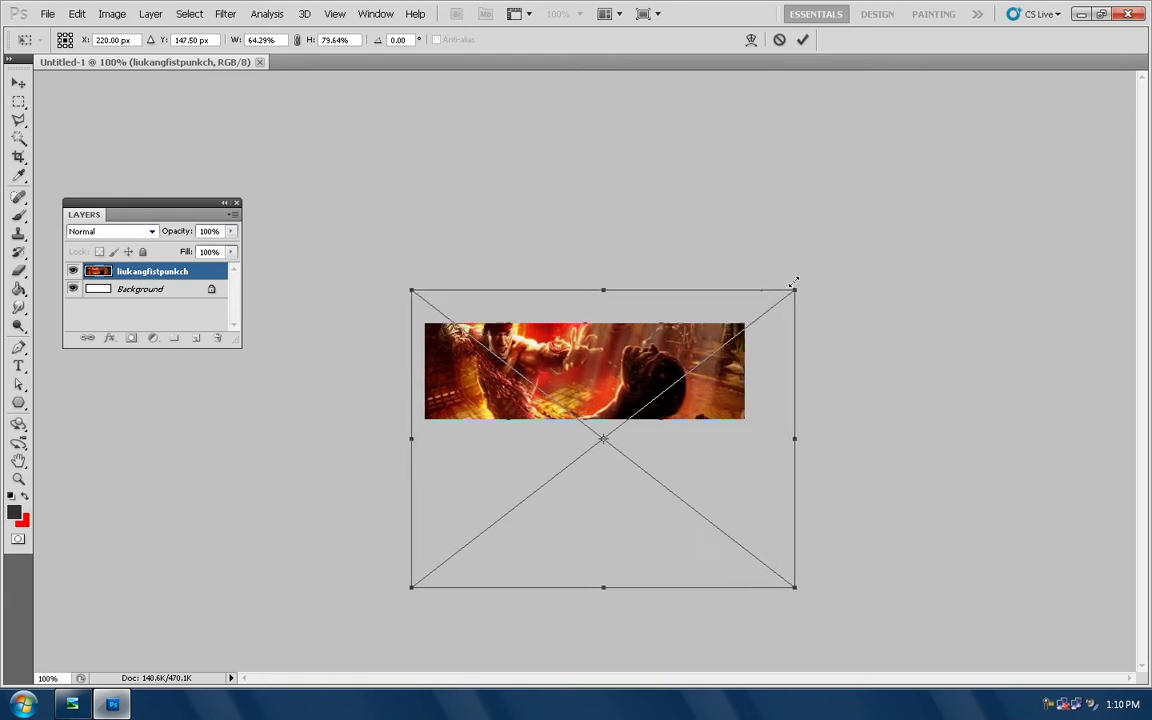
left_click_drag(669, 398, 674, 404)
right_click(675, 404)
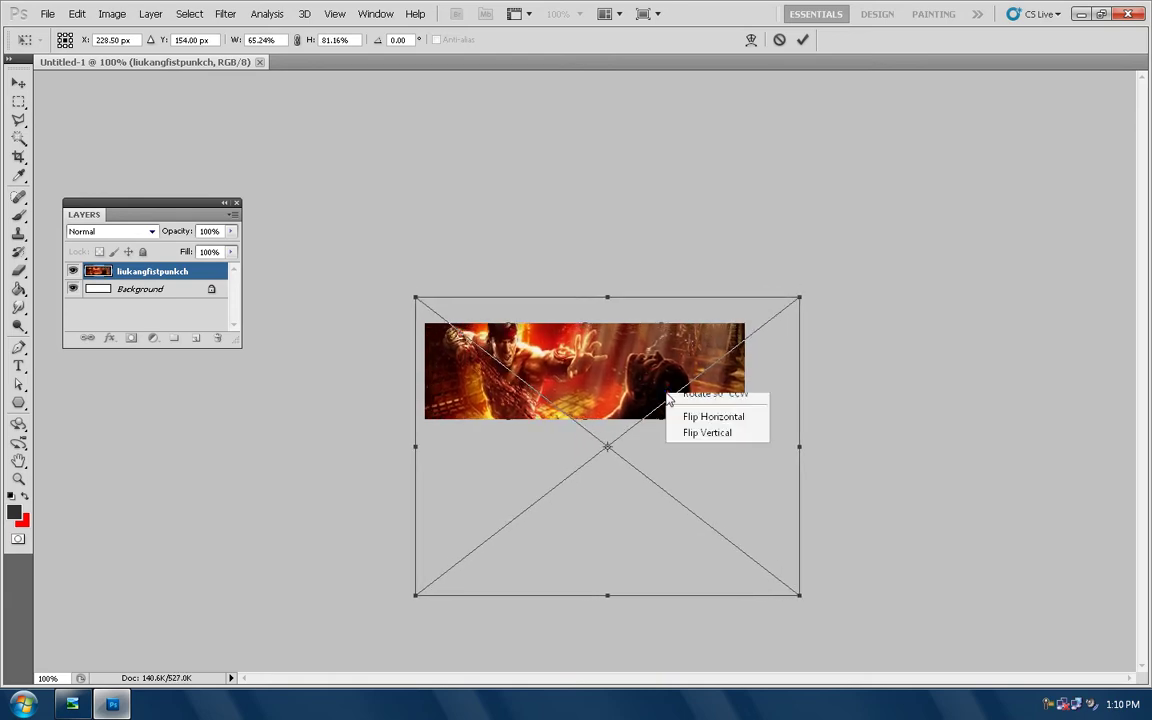
left_click(677, 404)
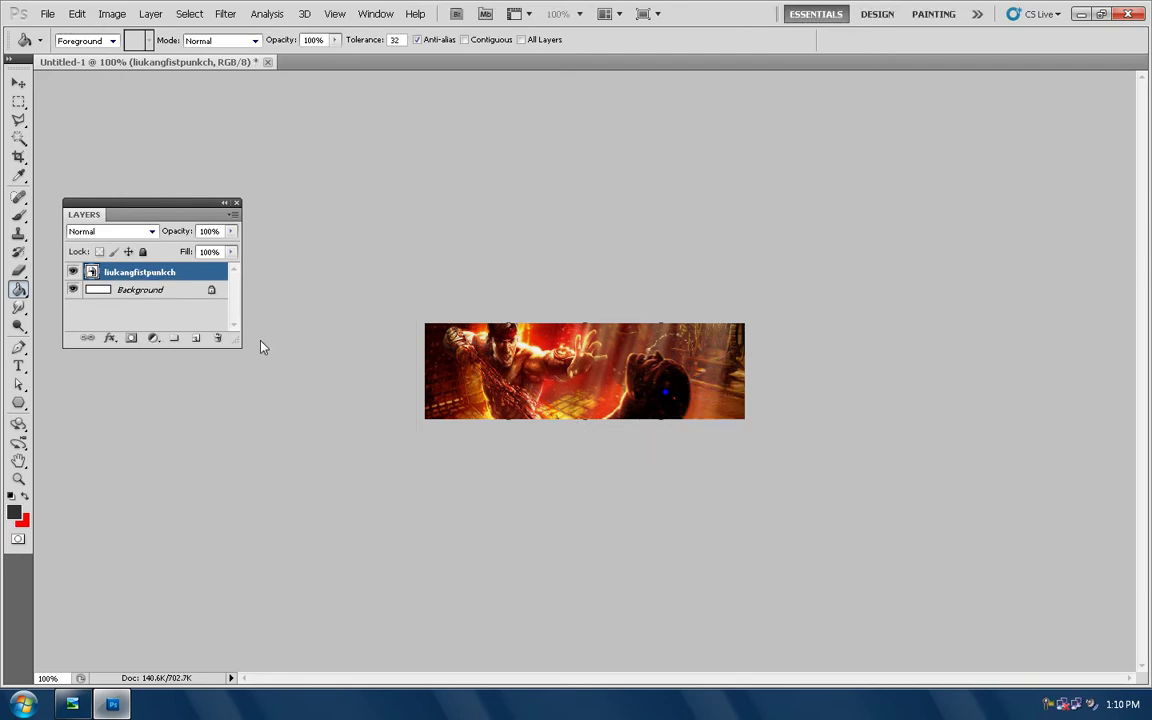
Rasterize the liukangfistpunkch layer and apply Smart Sharpen with amount 22%, radius 1.5 px and Gaussian Blur removal
right_click(201, 271)
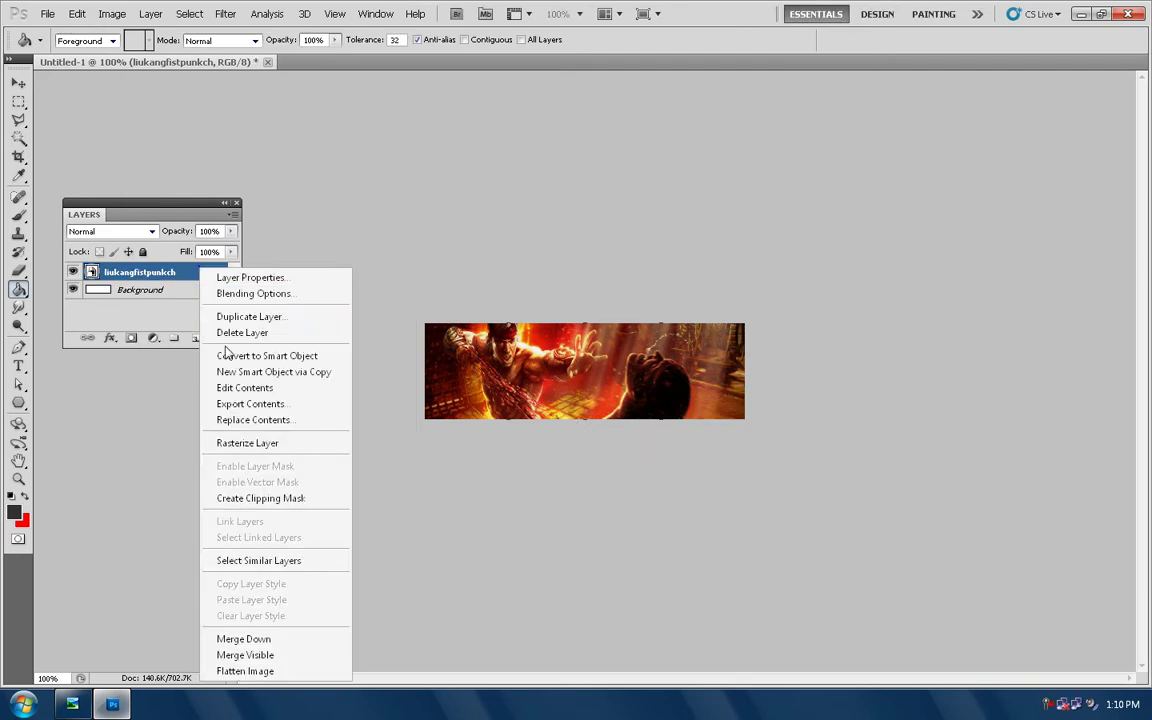
left_click(307, 452)
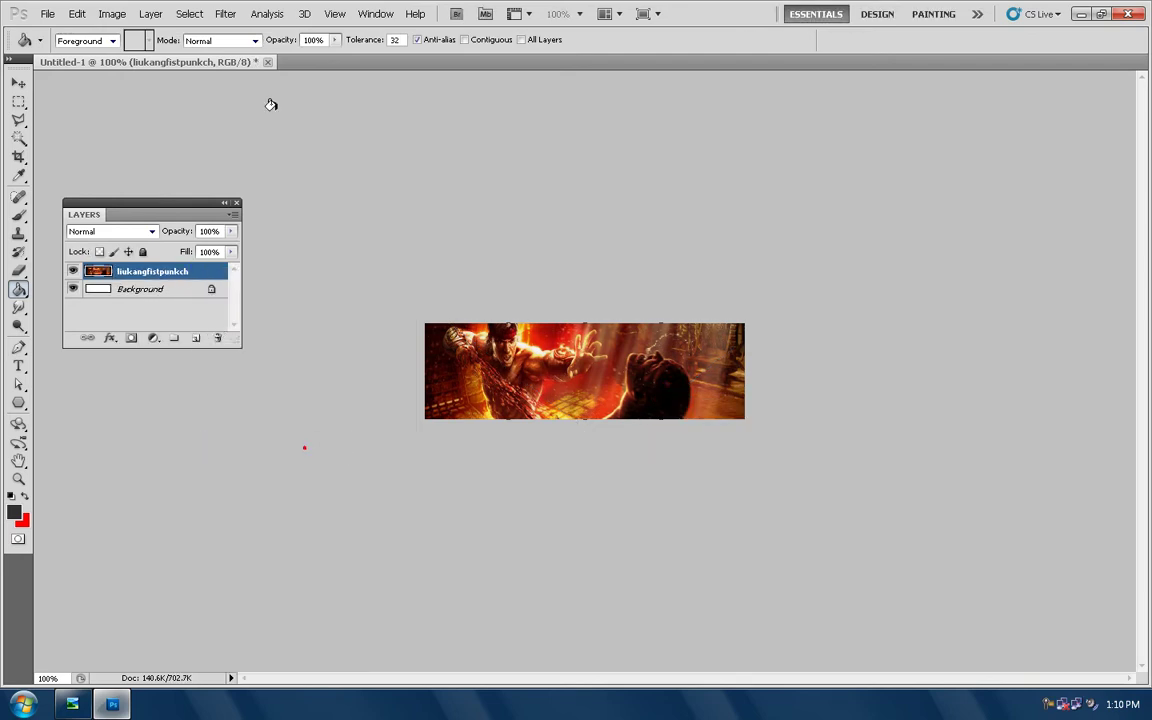
left_click(225, 14)
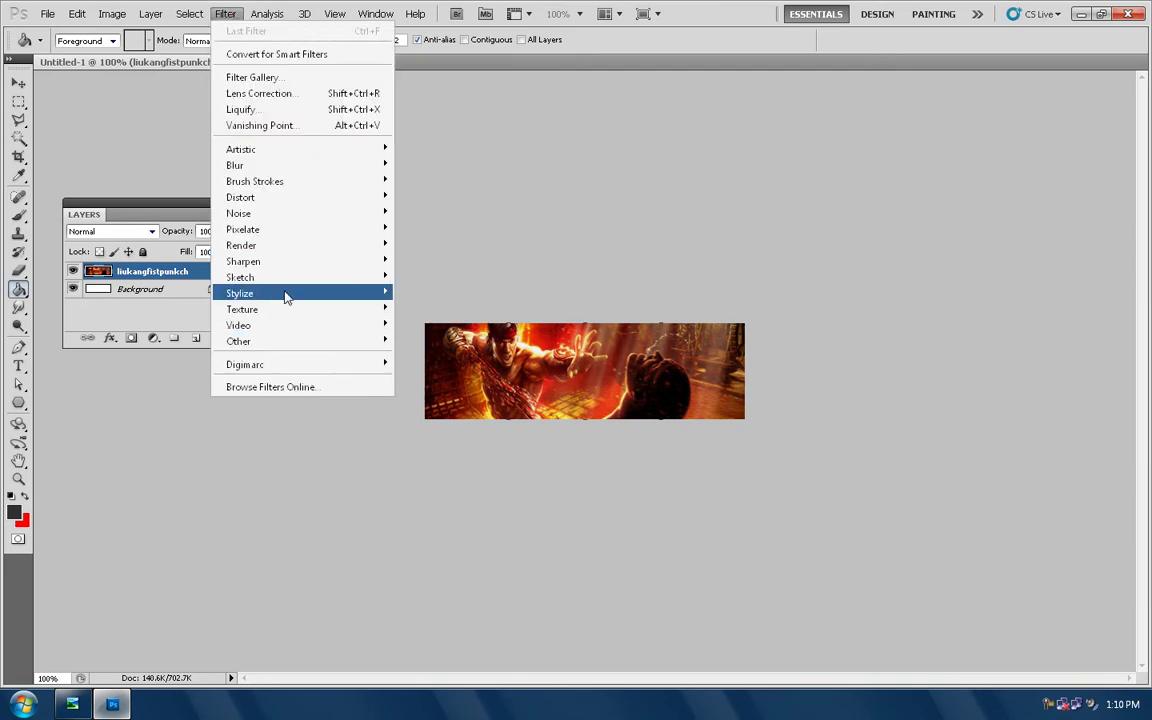
mouse_move(295, 266)
left_click(440, 308)
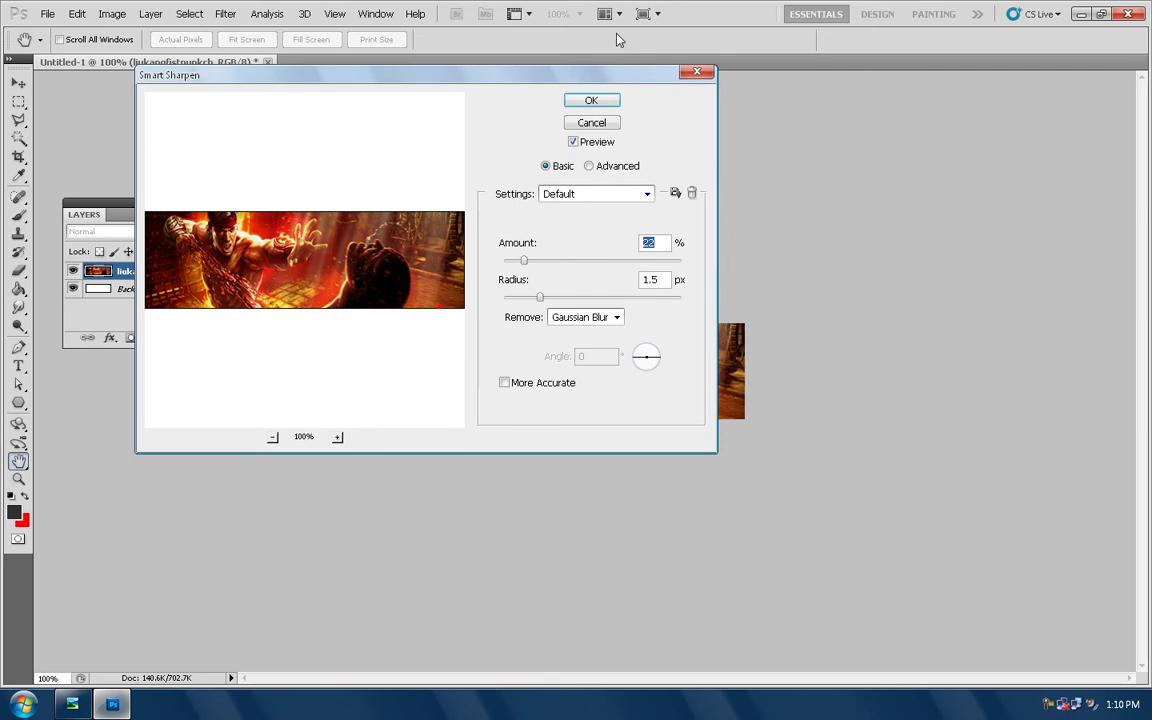
left_click(474, 381)
left_click(591, 103)
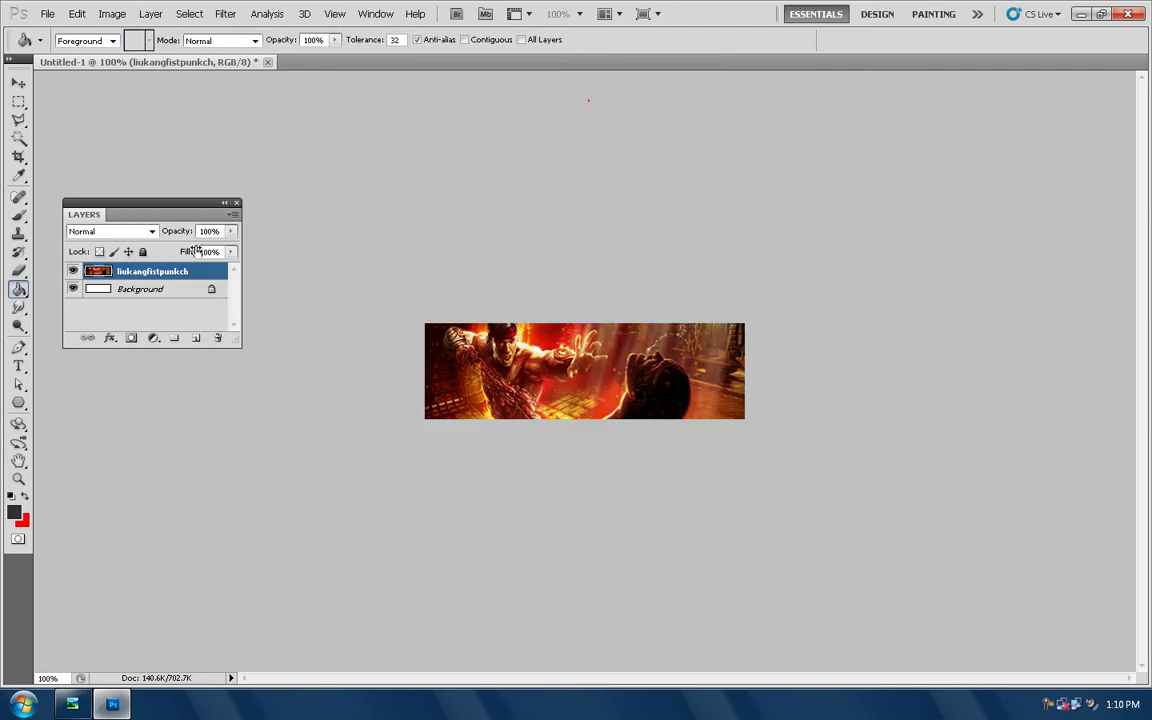
Duplicate the liukangfistpunkch layer and add a new empty layer above the copy
right_click(178, 274)
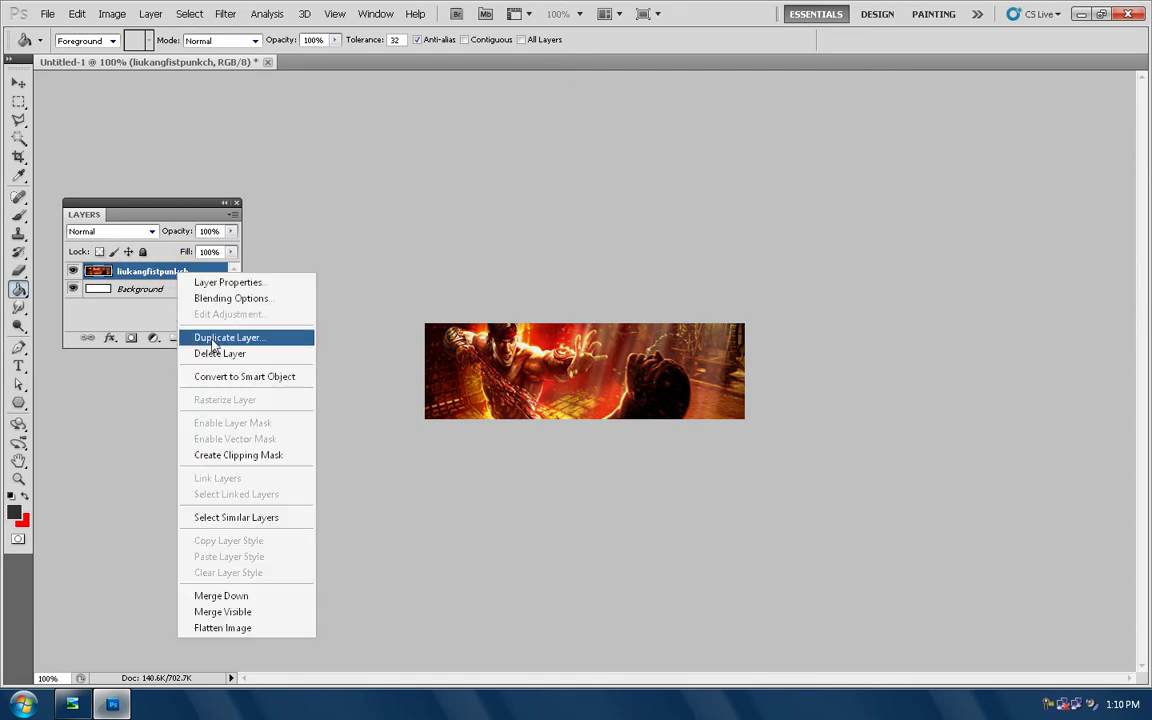
left_click(212, 340)
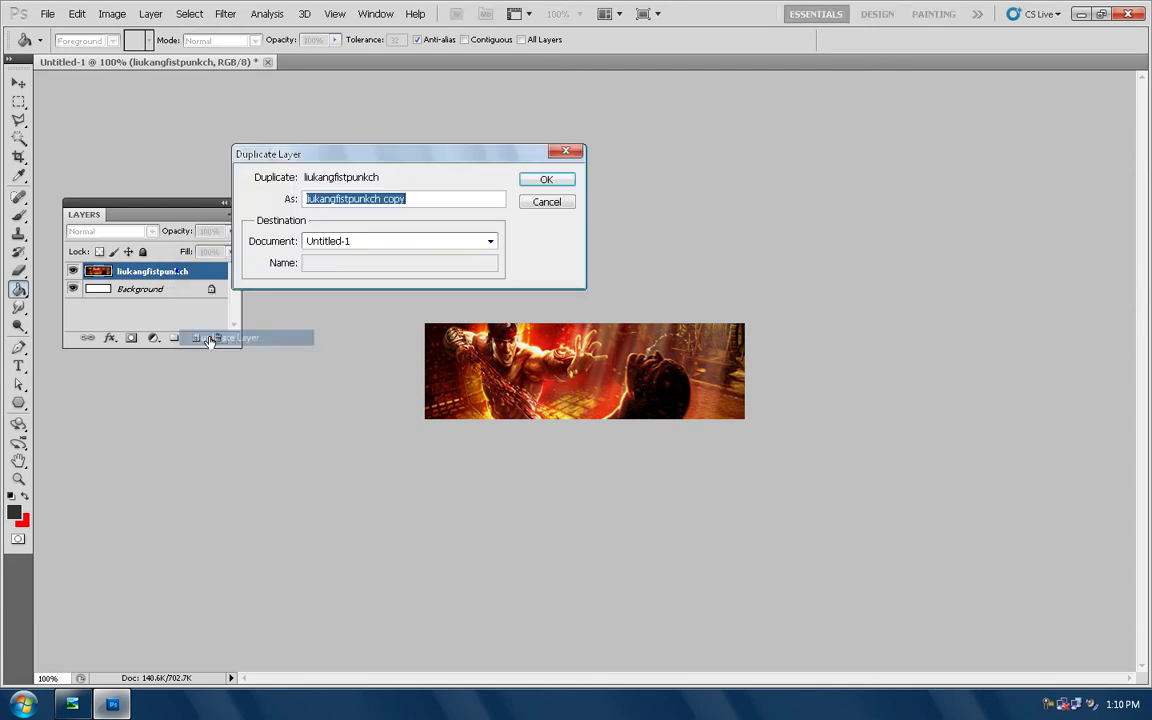
left_click(560, 181)
left_click(196, 338)
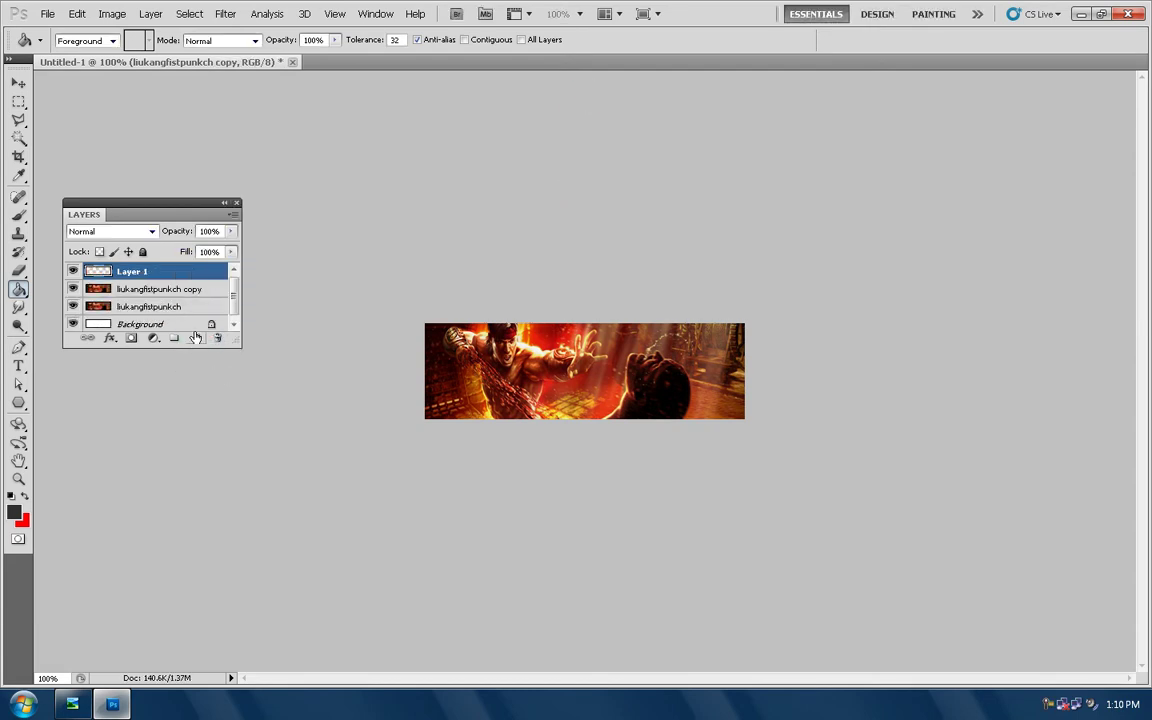
Stamp a 400 px splatter brush in dark grey once over the middle of the banner on Layer 1
left_click(18, 214)
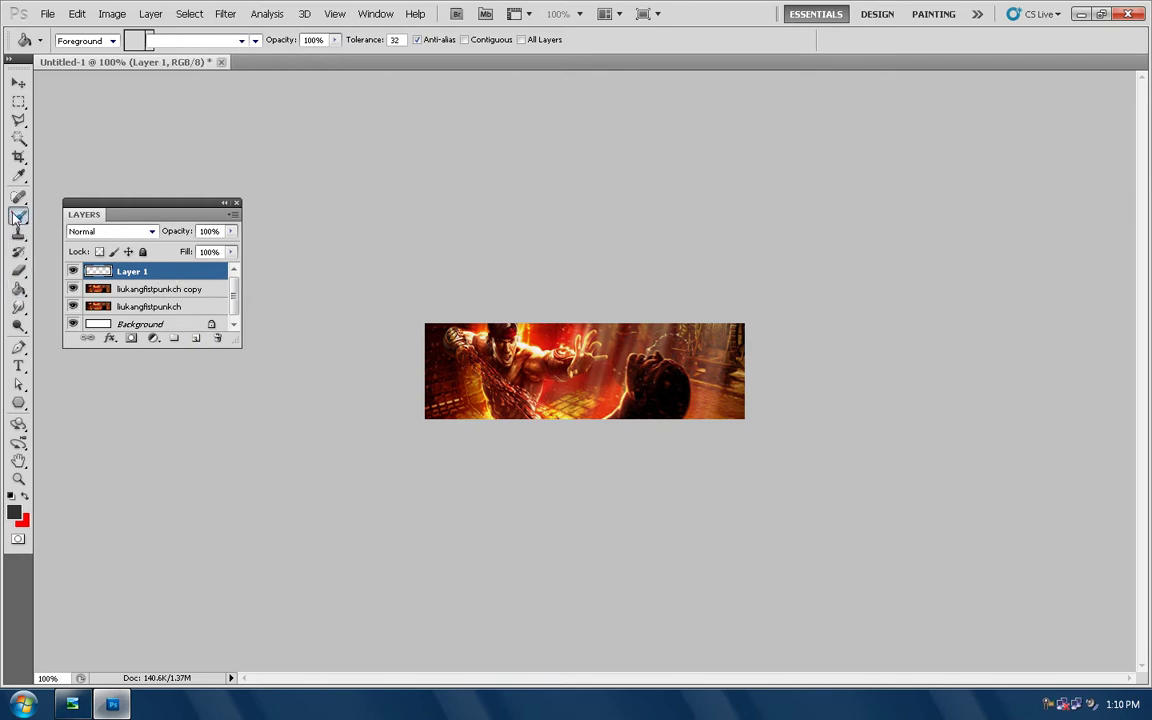
left_click(66, 40)
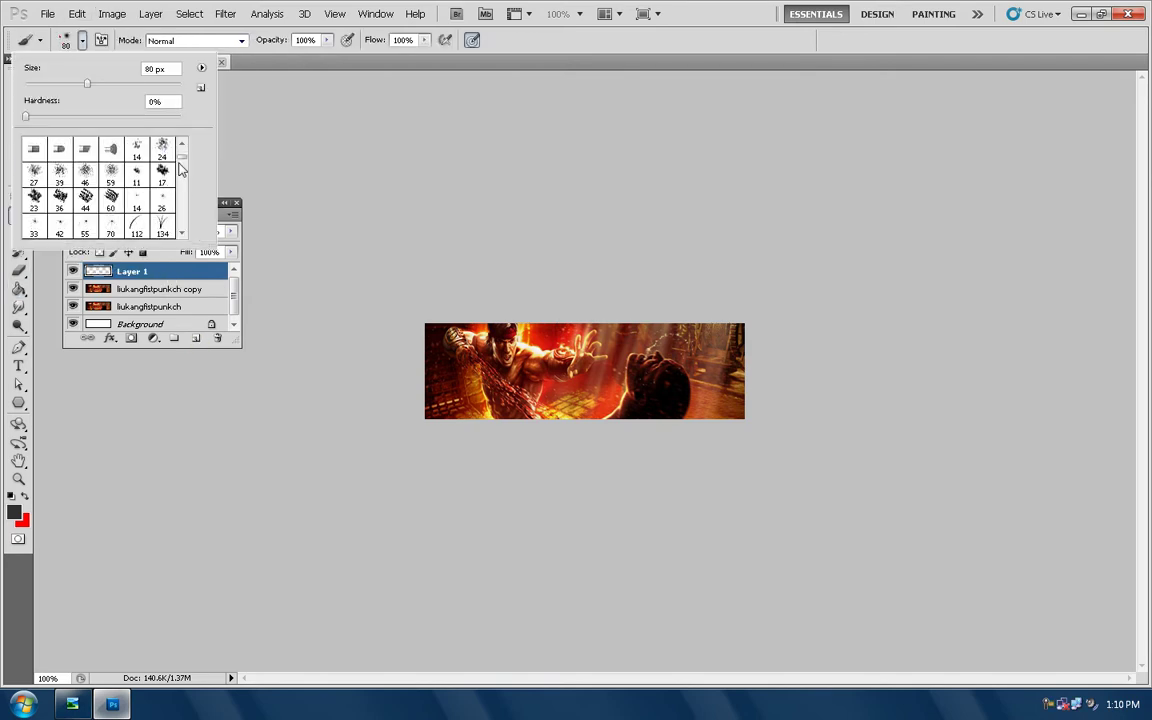
left_click_drag(181, 153, 181, 201)
scroll(169, 205, "down", 3)
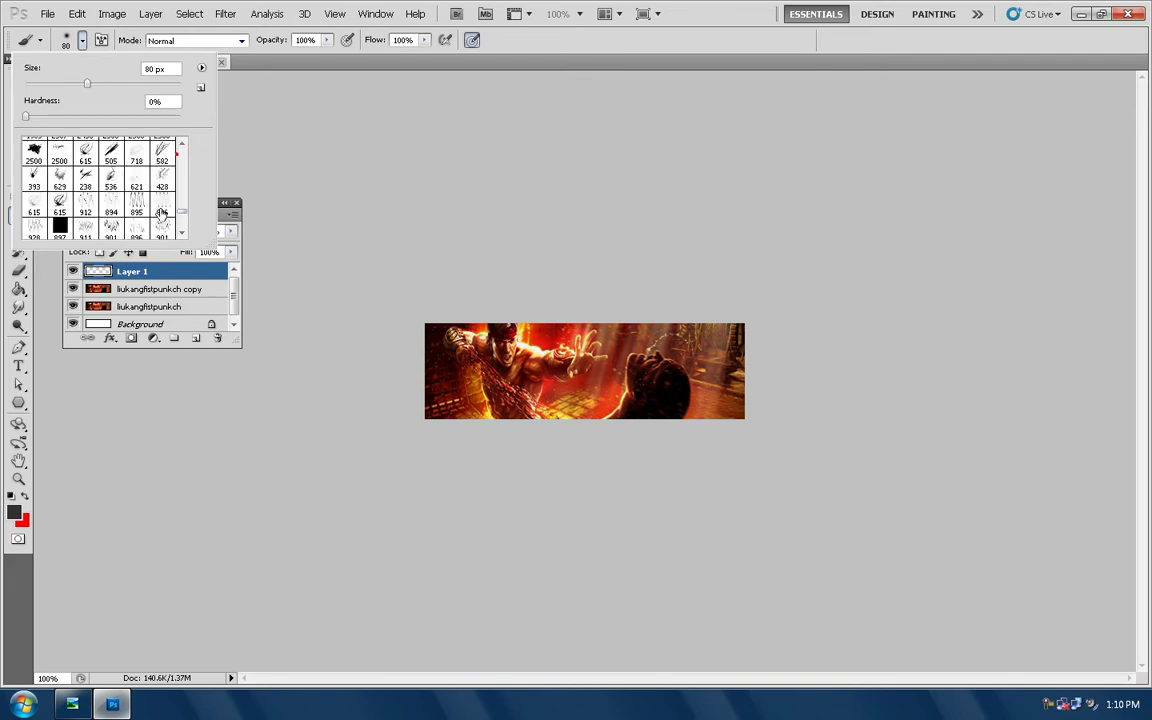
scroll(162, 203, "down", 10)
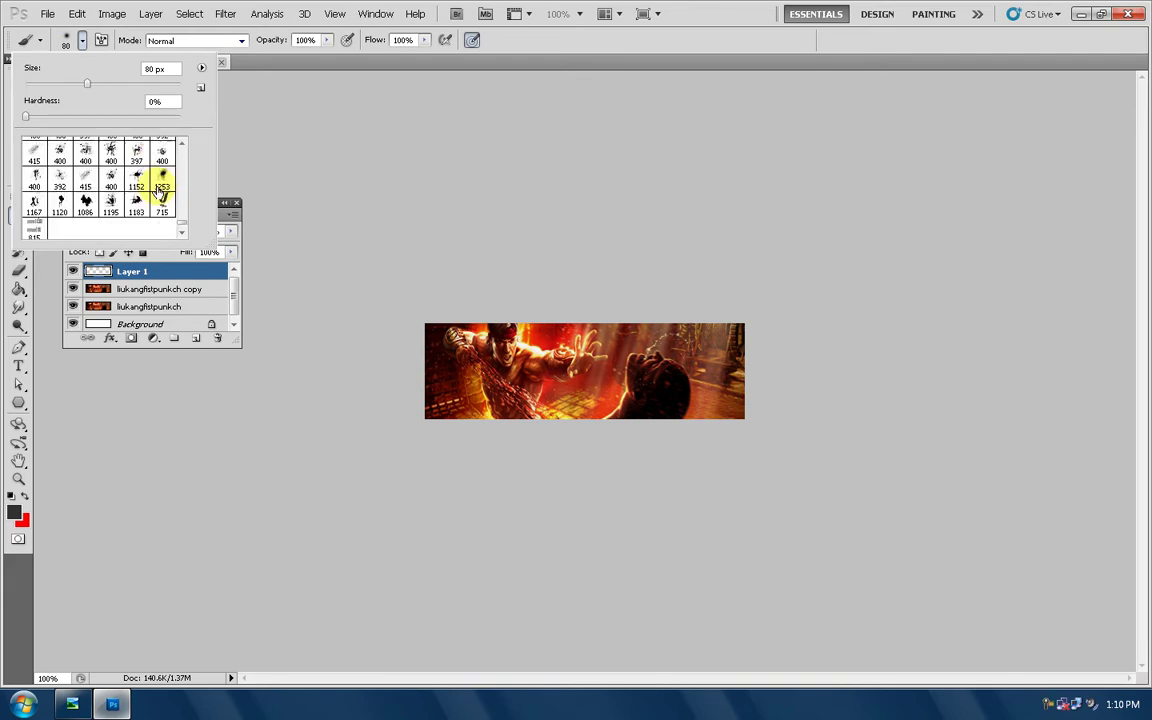
left_click(110, 152)
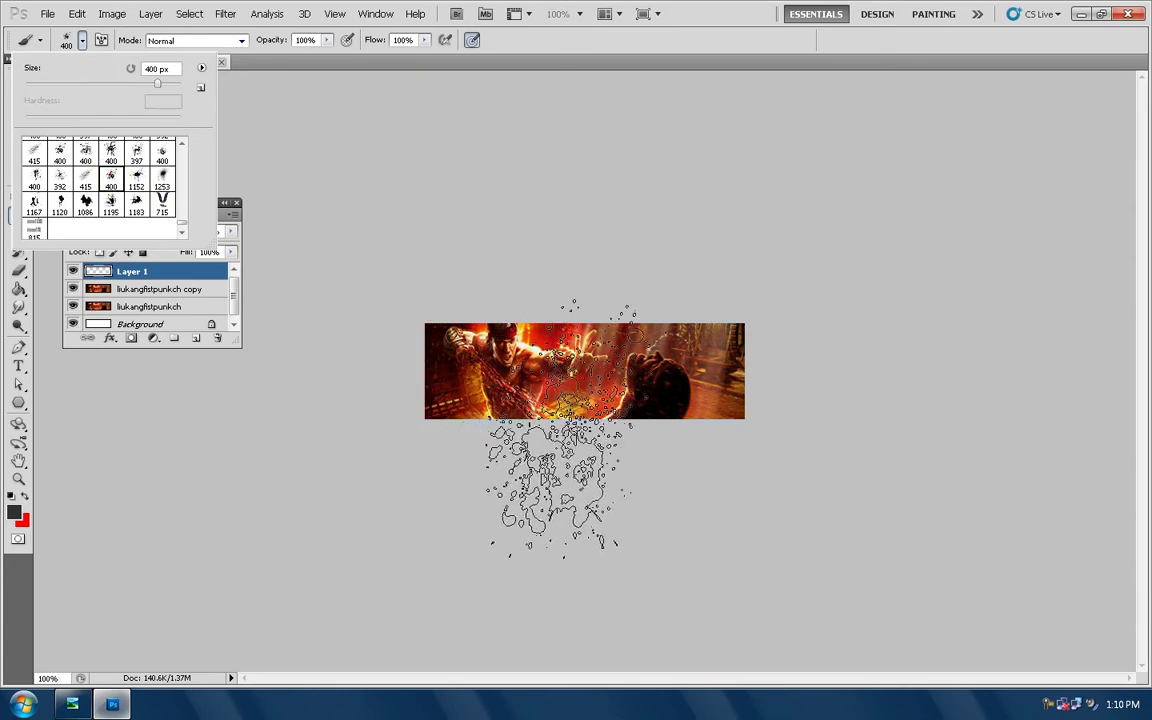
left_click(560, 426)
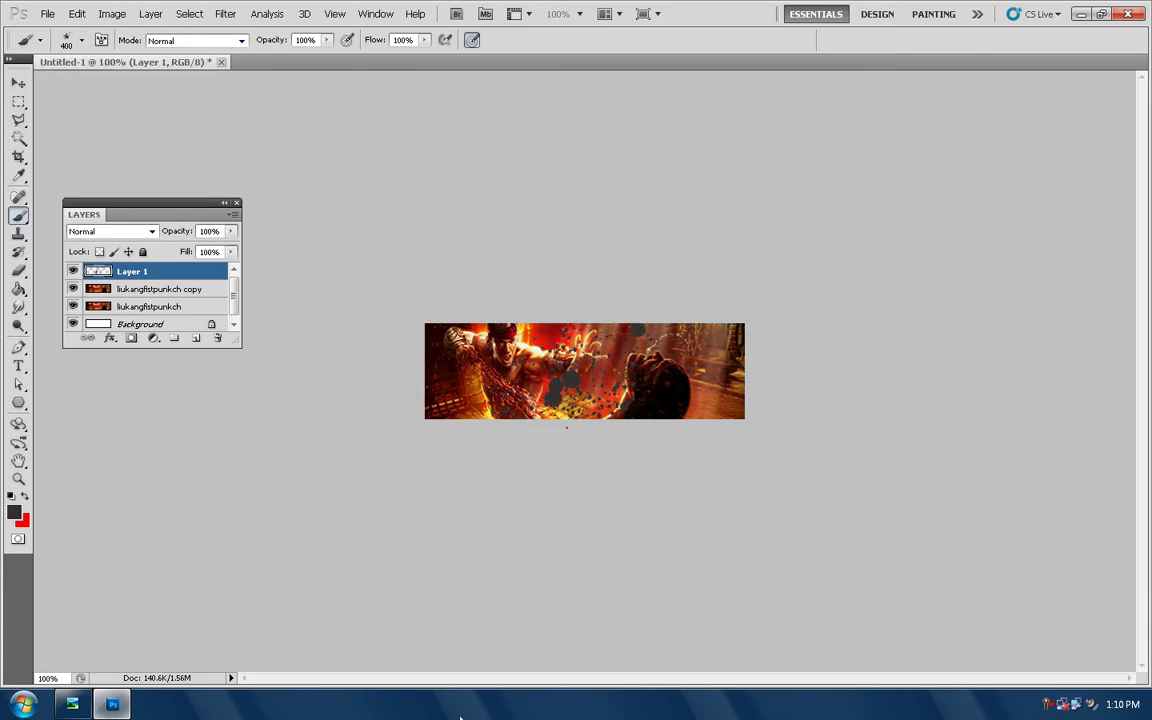
Move Layer 1 beneath the liukangfistpunkch copy and clip the copy to it with a clipping mask
left_click_drag(187, 272, 190, 291)
left_click(180, 272)
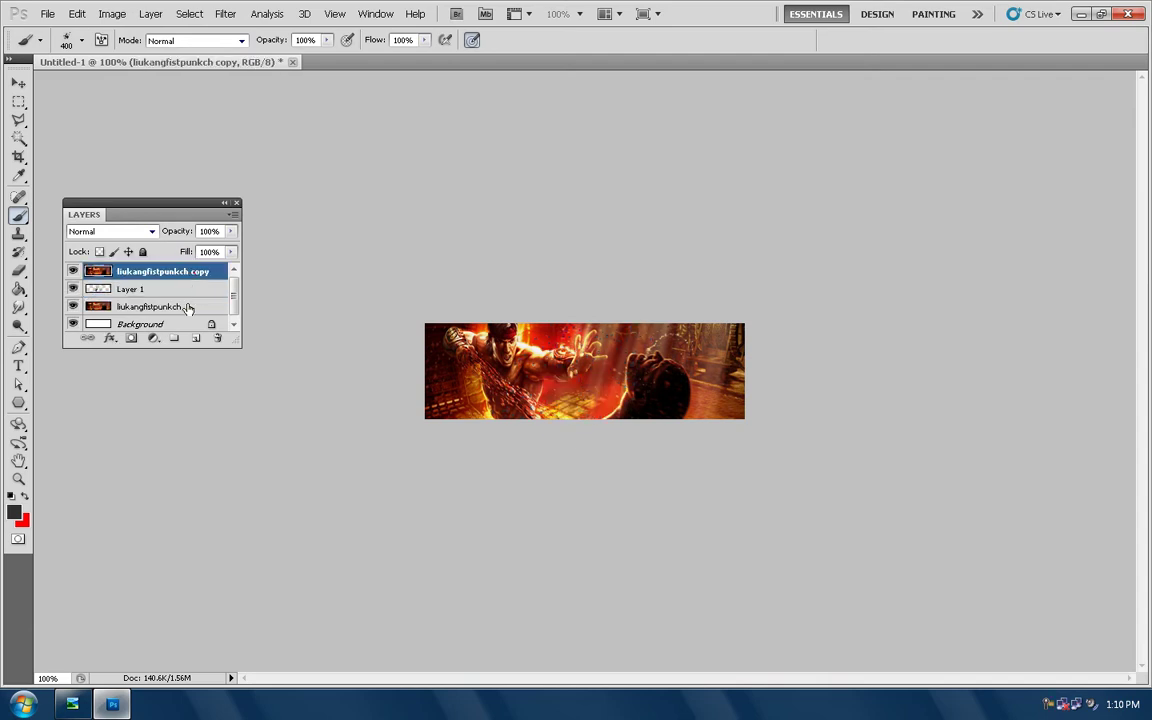
left_click(75, 706)
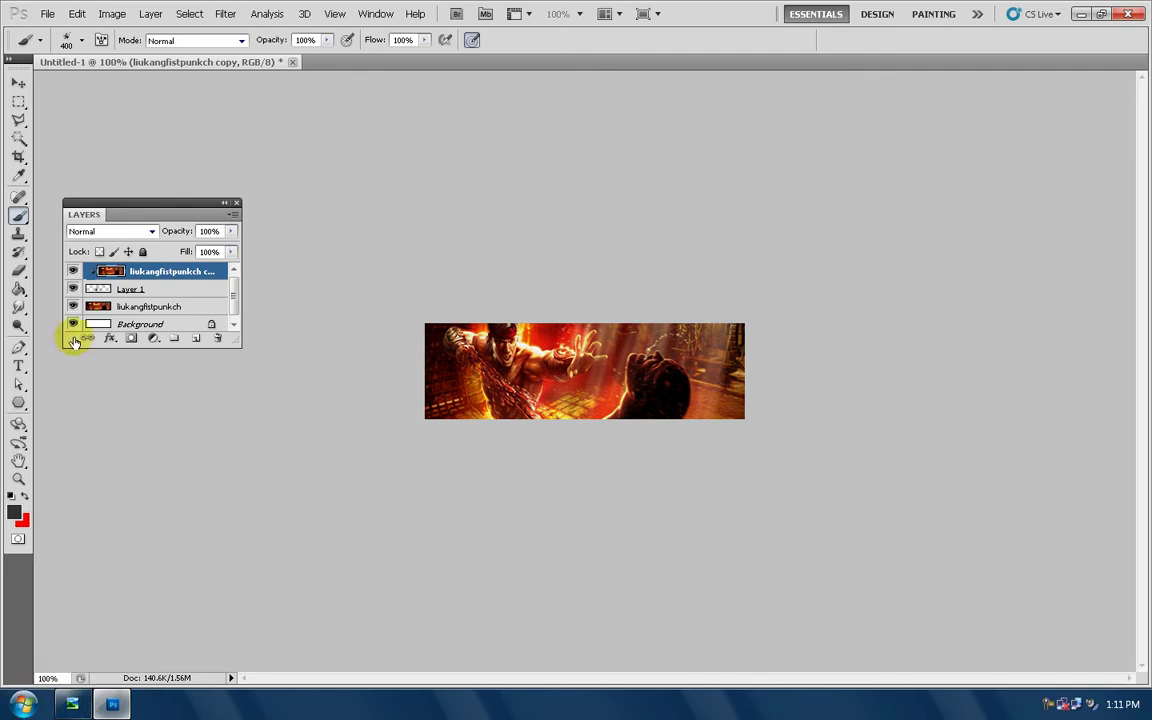
left_click(105, 282, "alt")
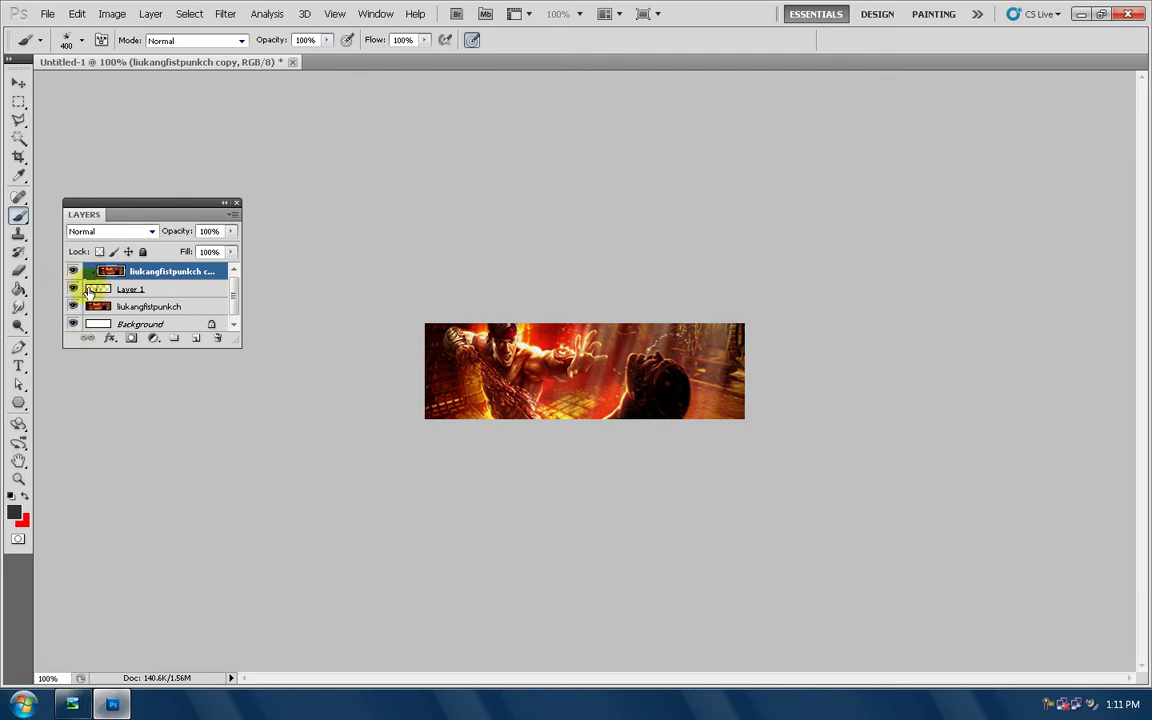
Shift the clipped copy slightly sideways so the splatters stand out from the image, and merge it down into Layer 1
left_click(18, 83)
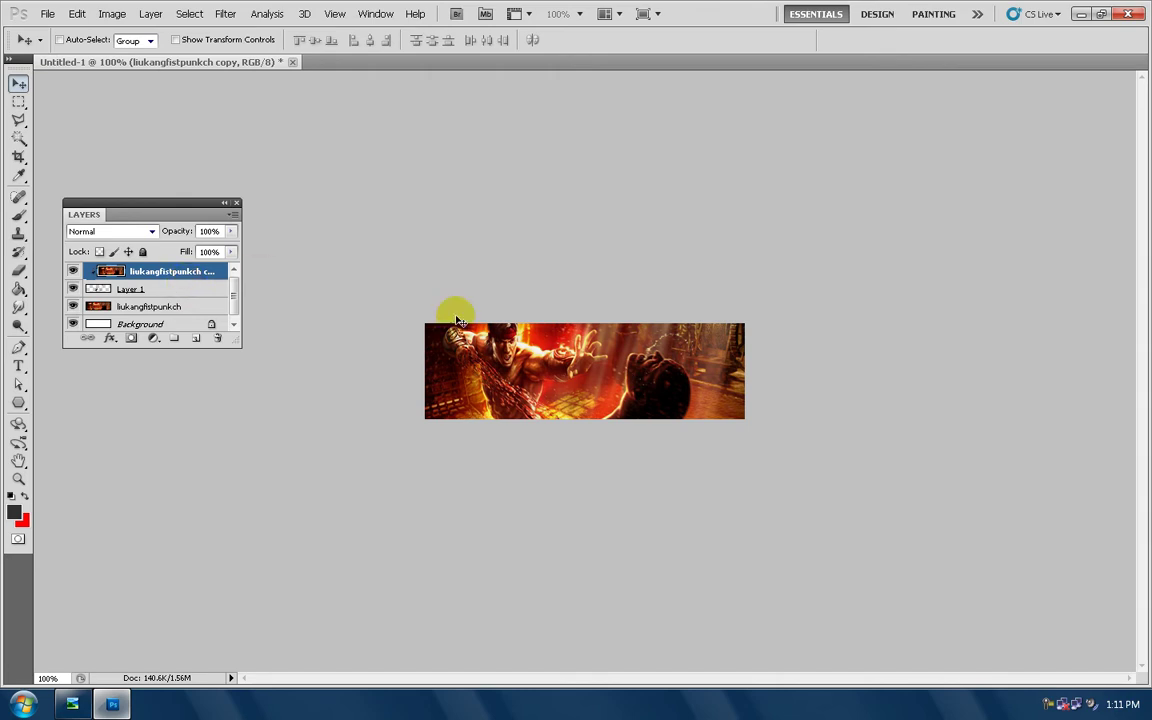
left_click_drag(472, 341, 498, 341)
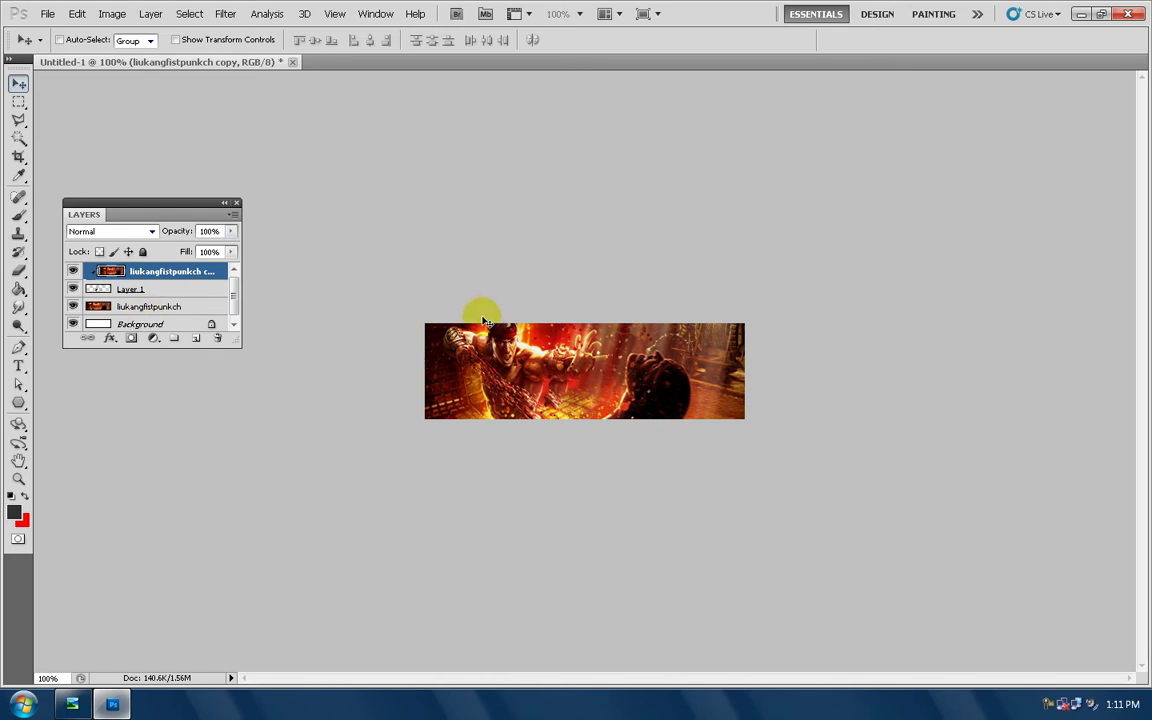
right_click(160, 268)
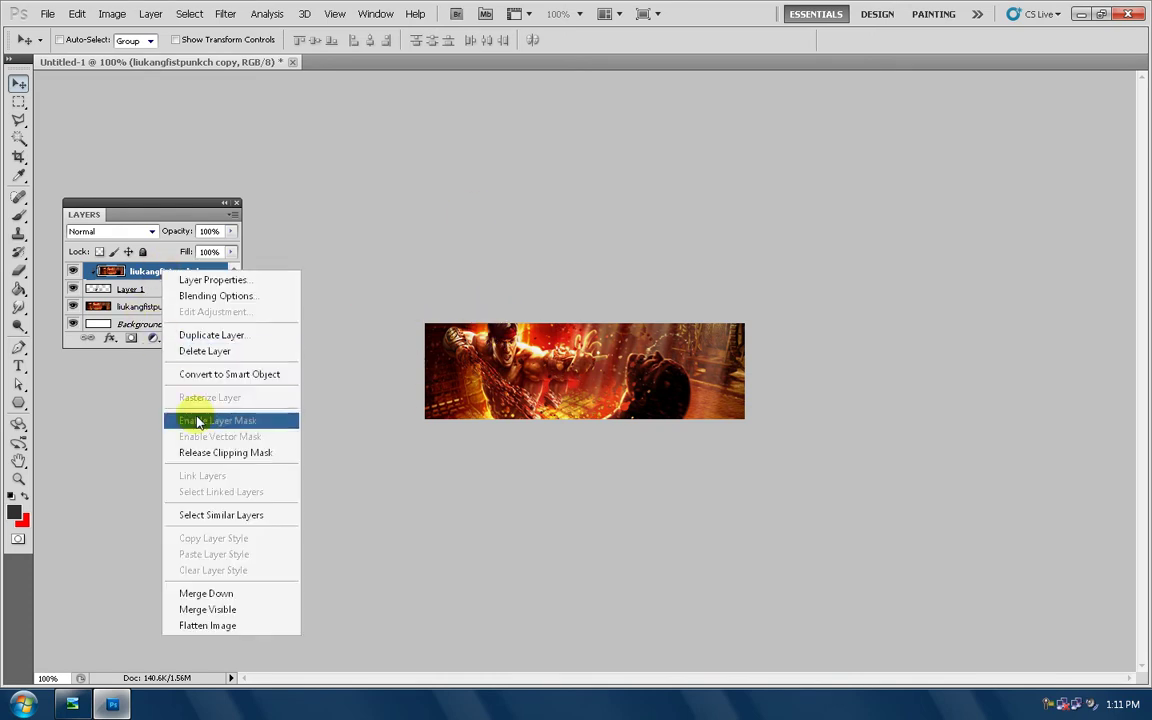
left_click(225, 593)
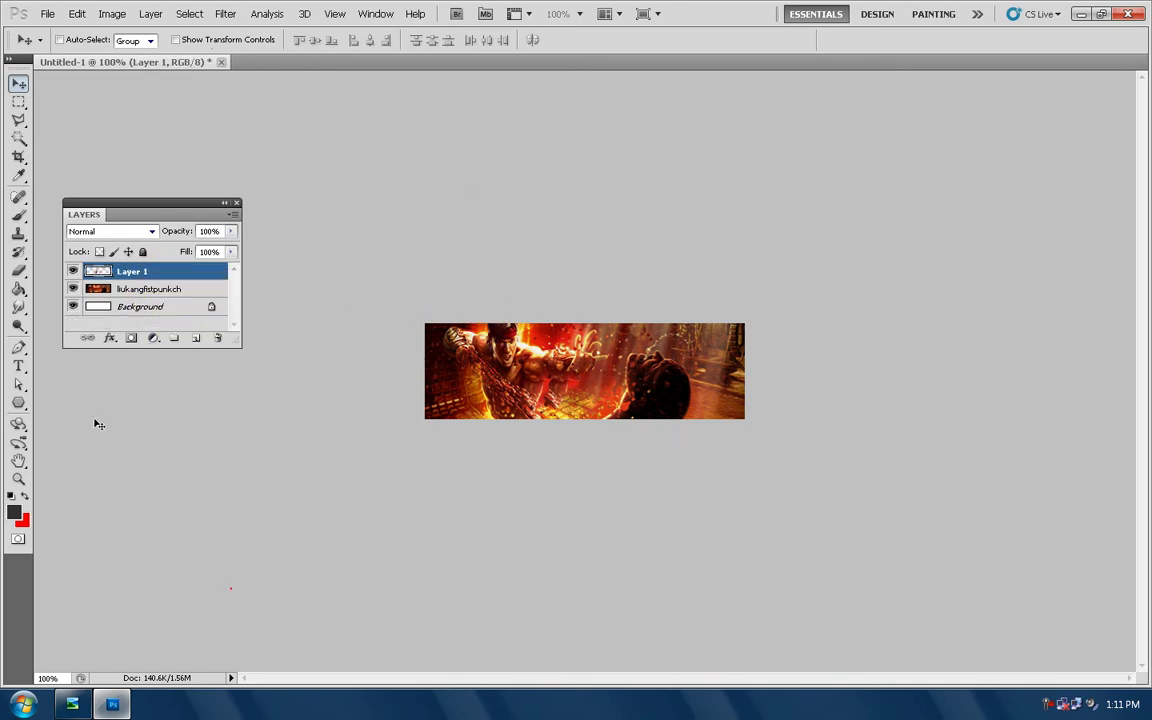
Erase the splatters on Layer 1 that cover the fighter's face, body and outstretched hand, using a soft 58 px eraser
left_click(19, 270)
left_click(44, 270)
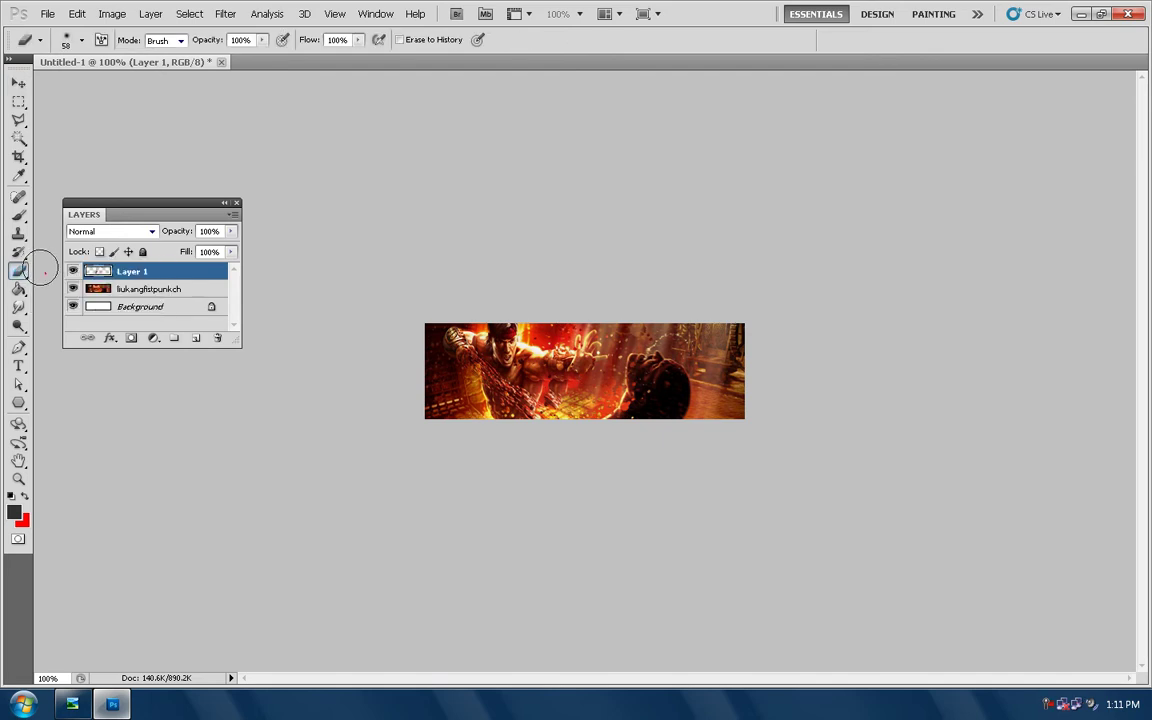
mouse_move(563, 407)
left_mouse_down()
mouse_move(525, 325)
mouse_move(604, 359)
left_mouse_up()
mouse_move(497, 341)
left_mouse_down()
mouse_move(450, 325)
mouse_move(465, 350)
mouse_move(456, 335)
mouse_move(555, 372)
left_mouse_up()
Add a new layer above Layer 1 and paint the banner's left and right edges black with a soft 97 px brush
left_click(185, 338)
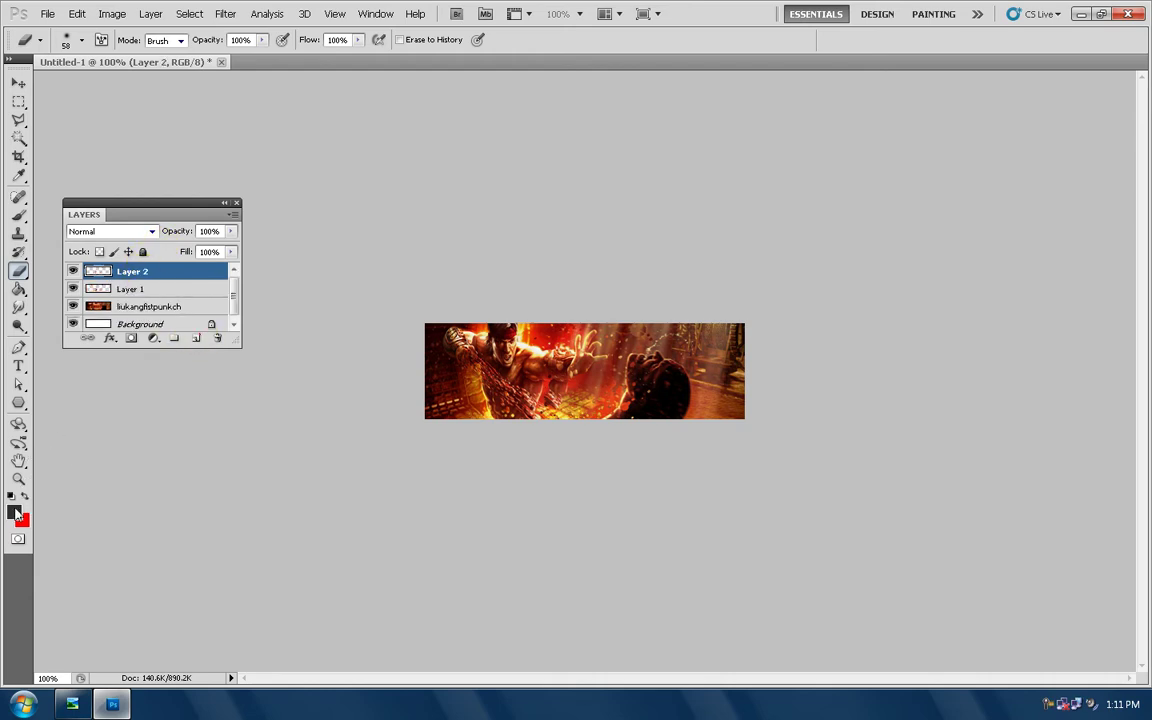
left_click(16, 513)
left_click_drag(92, 270, 85, 329)
left_click(384, 115)
left_click(18, 214)
left_click(70, 42)
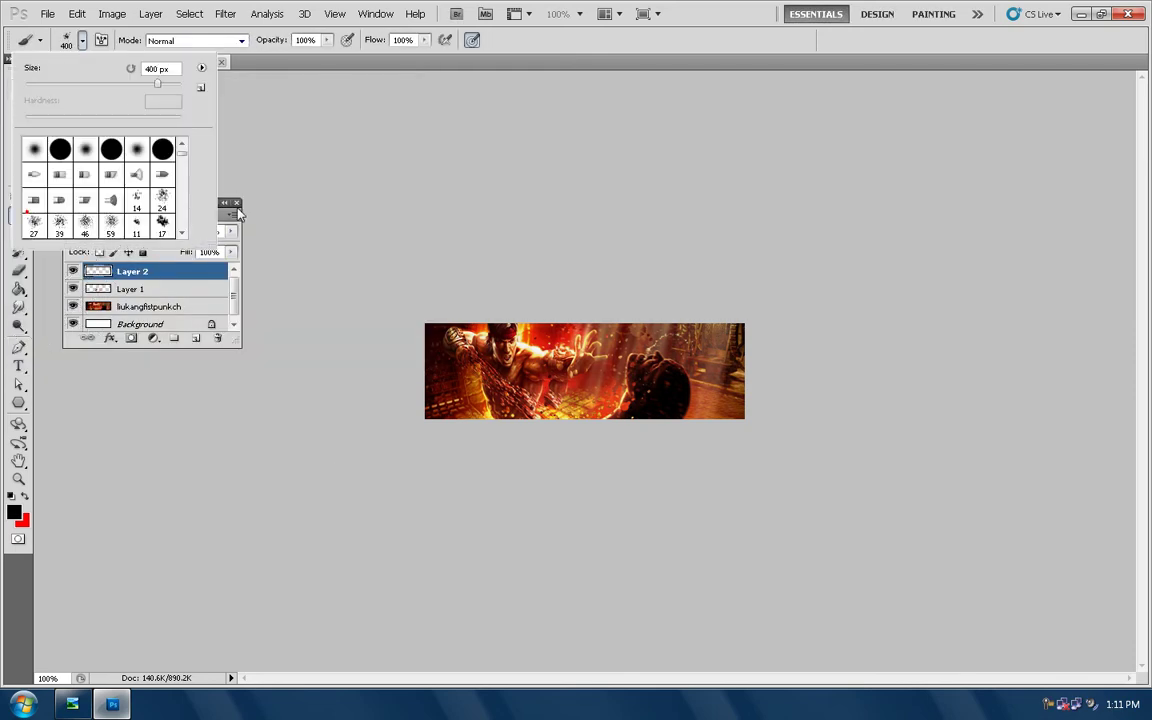
left_click_drag(157, 83, 99, 83)
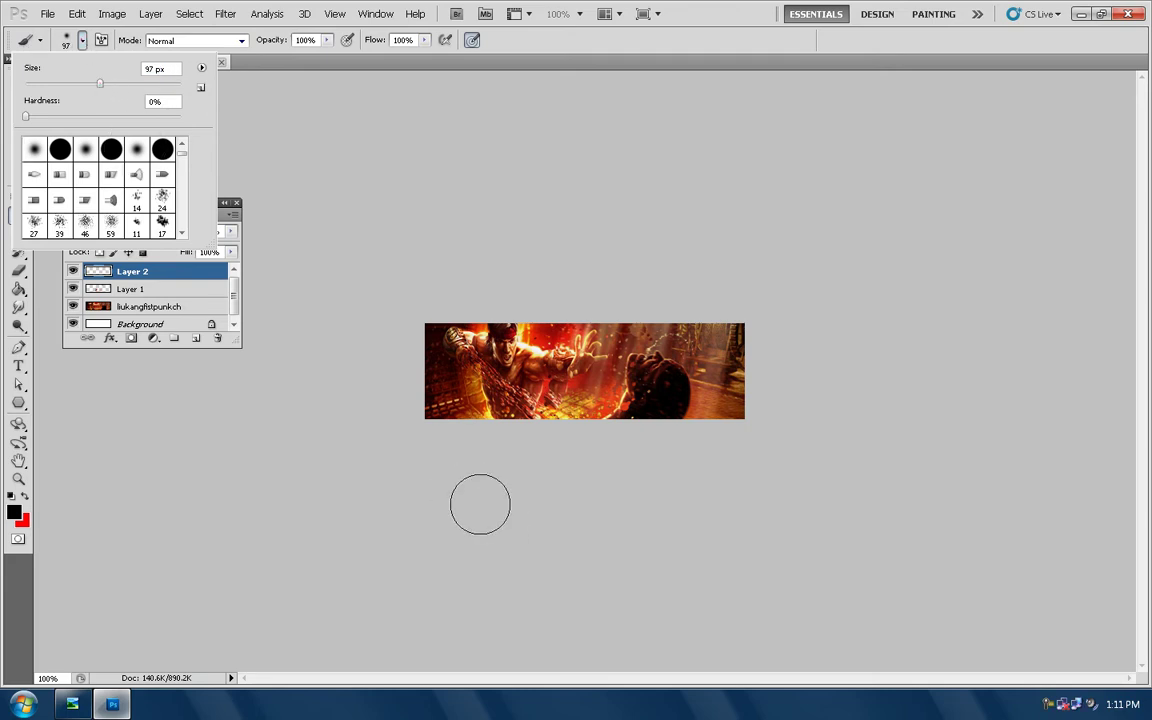
left_click(437, 434)
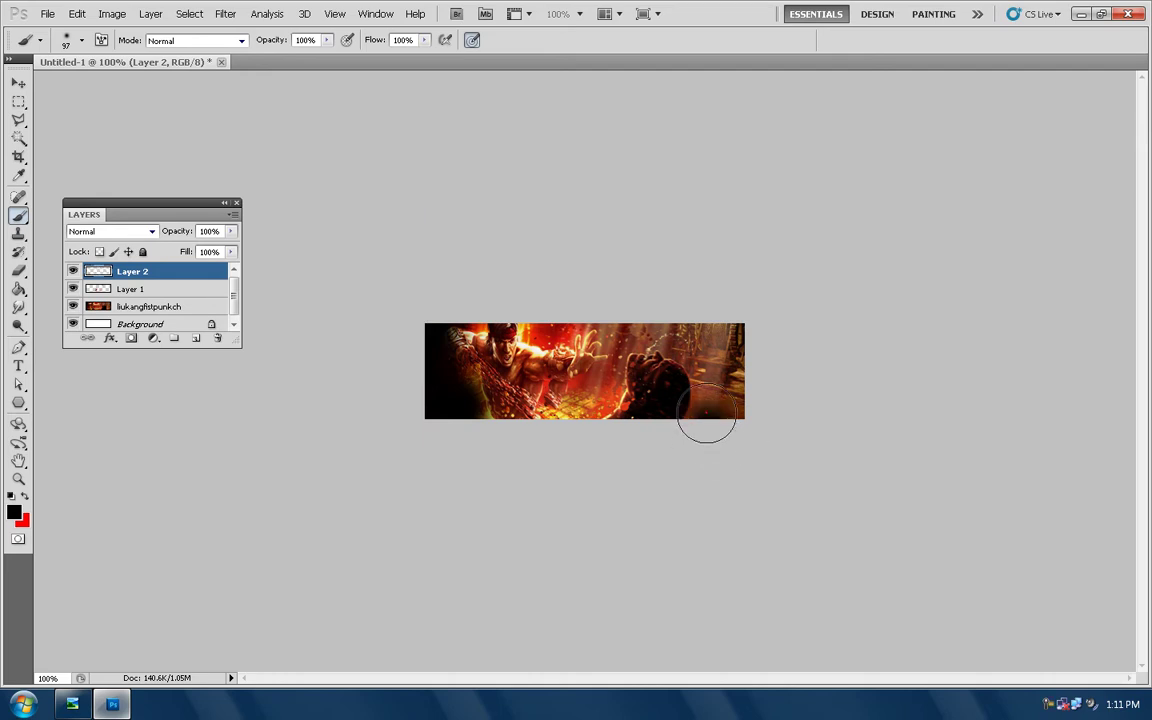
left_click_drag(733, 342, 717, 341)
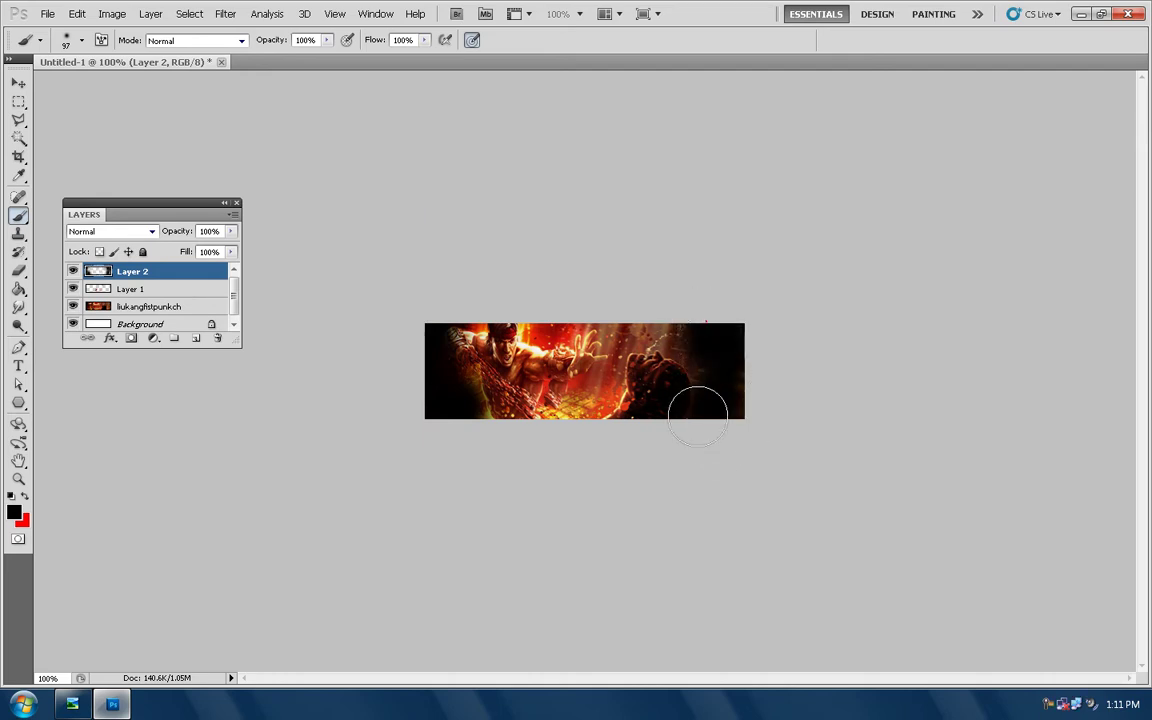
left_click_drag(705, 321, 601, 381)
Lower the opacity of Layer 2 with the black edges to 52%
left_click(231, 231)
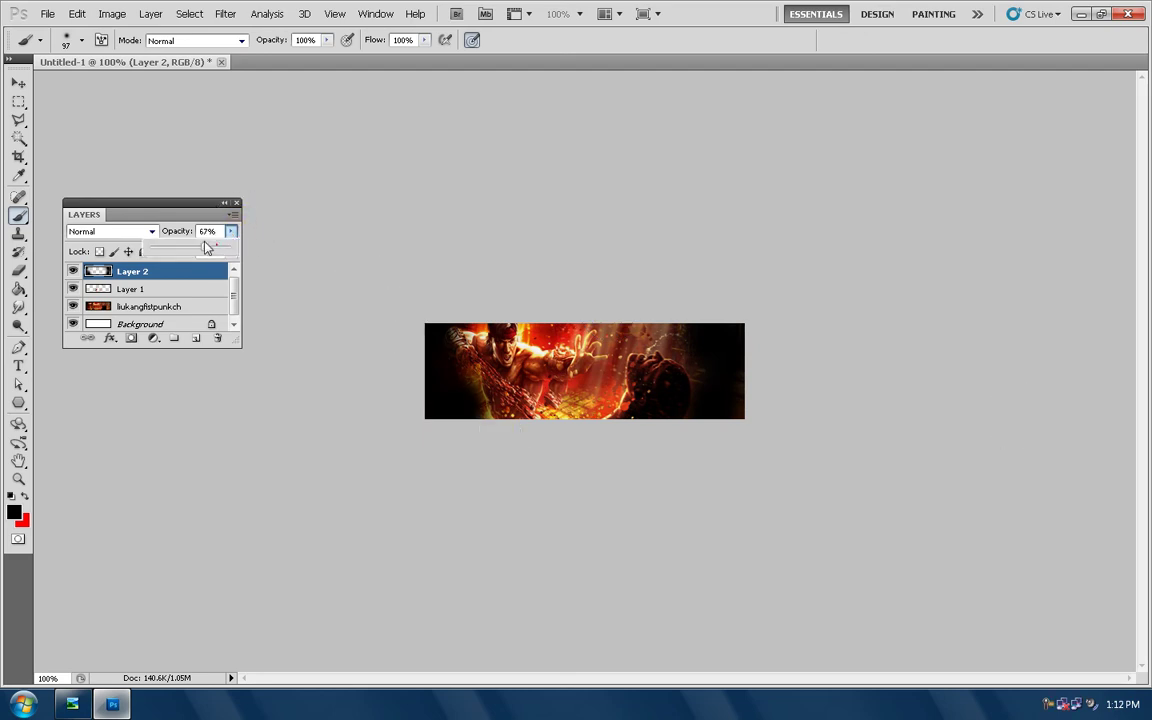
left_click_drag(205, 247, 195, 246)
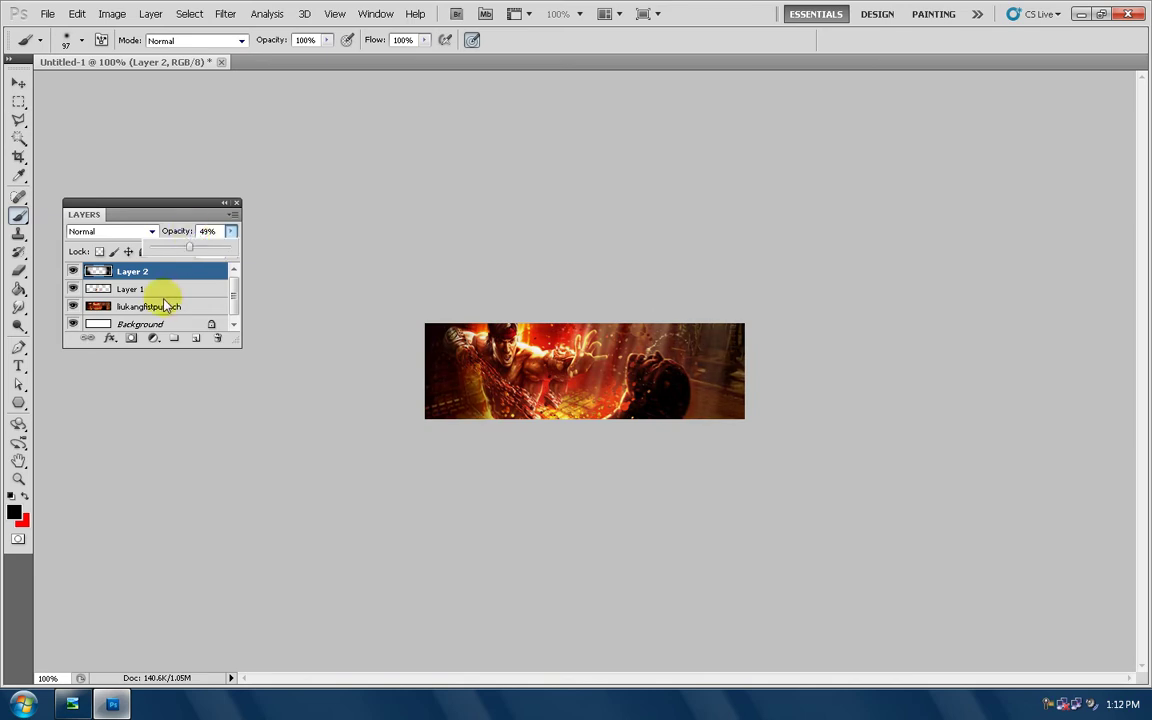
left_click_drag(190, 253, 195, 256)
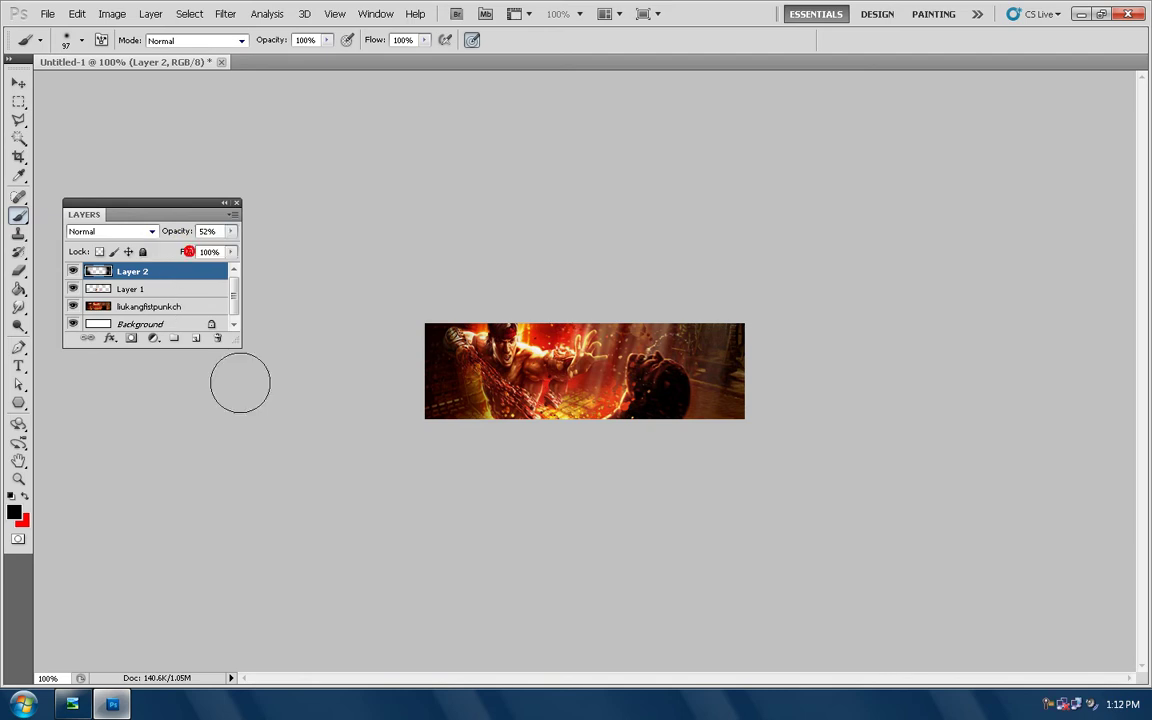
left_click(203, 360)
Add a new layer on top and apply the merged image to it with Multiply blending at 100% opacity
left_click(197, 340)
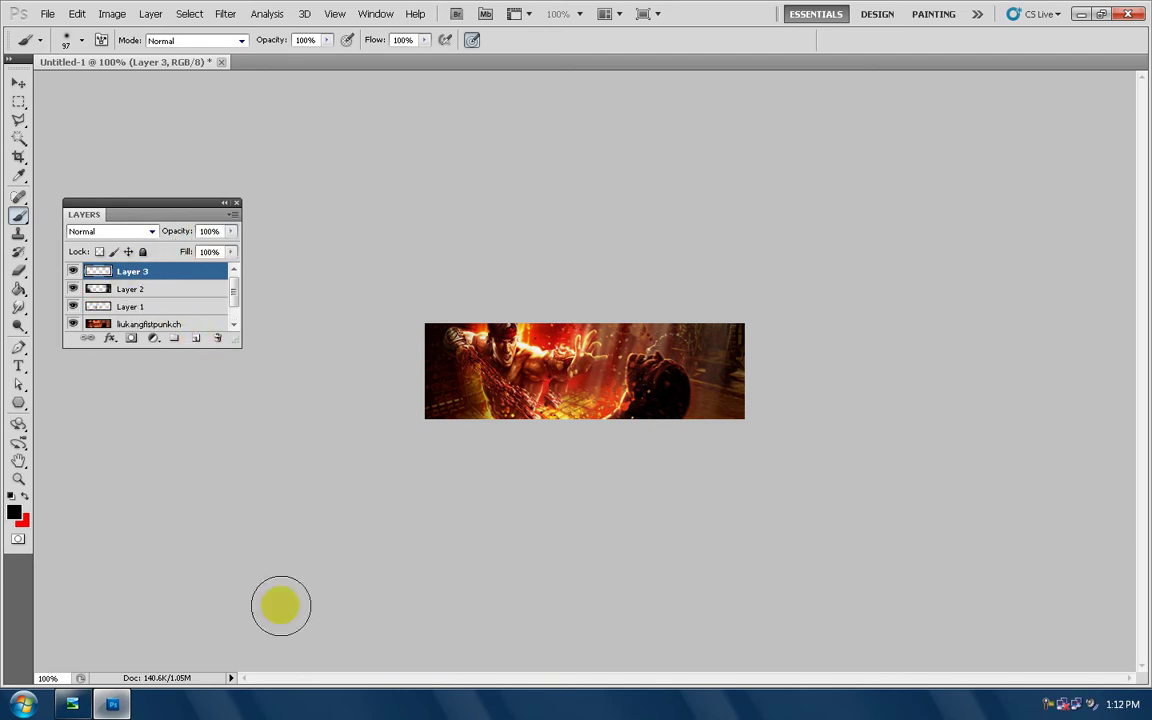
left_click(112, 14)
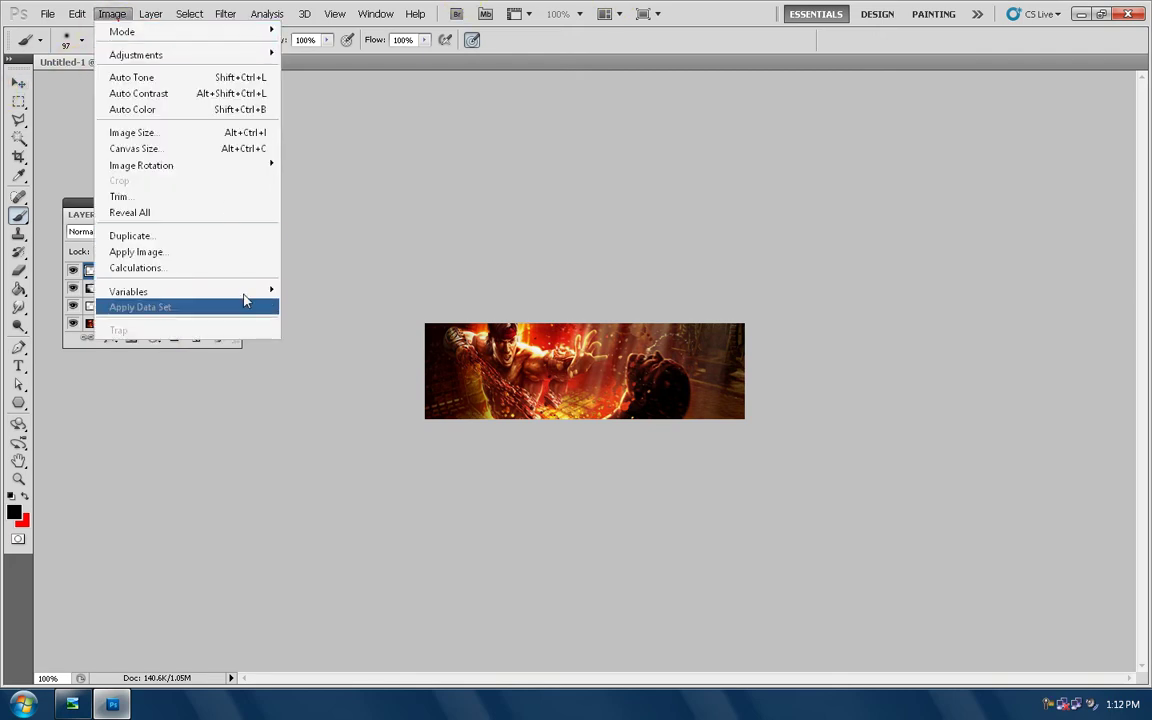
left_click(233, 258)
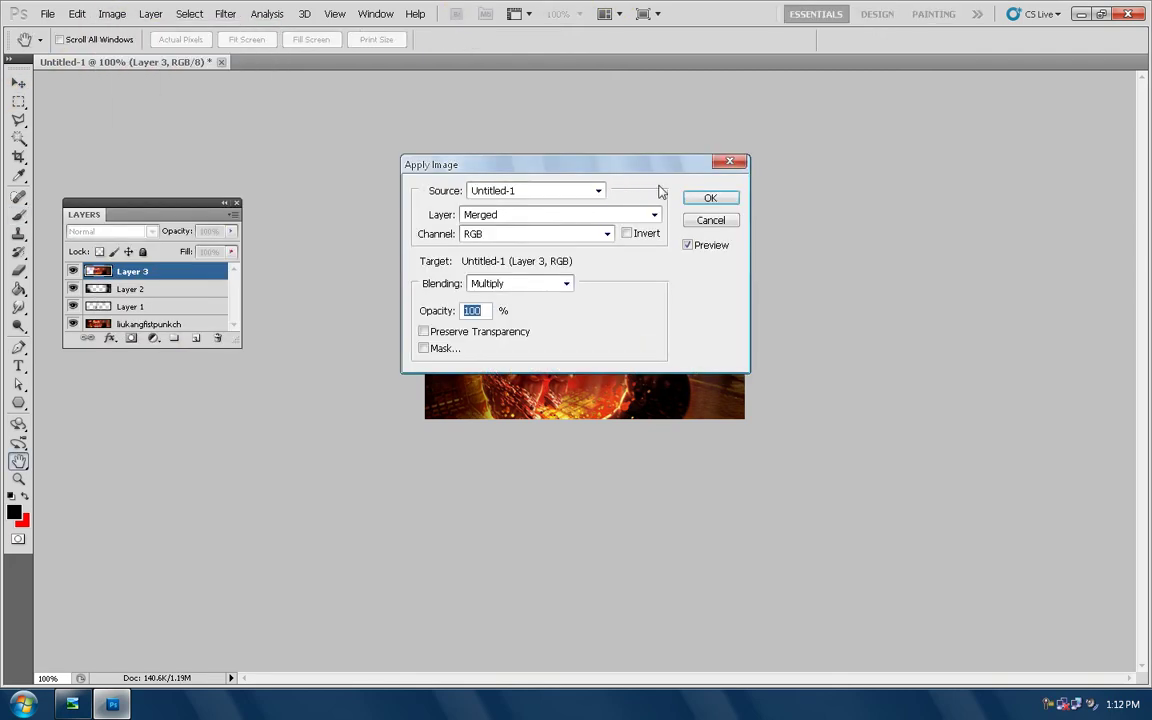
left_click(707, 196)
key("b")
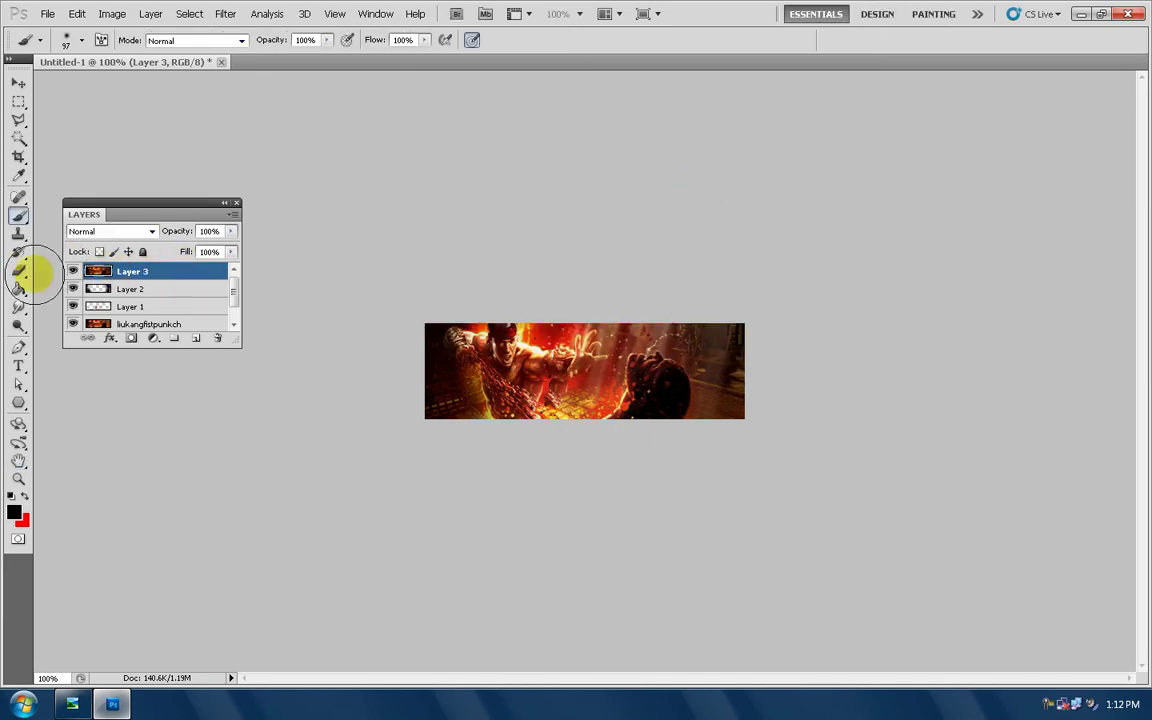
Start a Gradient Map adjustment on Layer 3 and open its gradient for editing
left_click(113, 15)
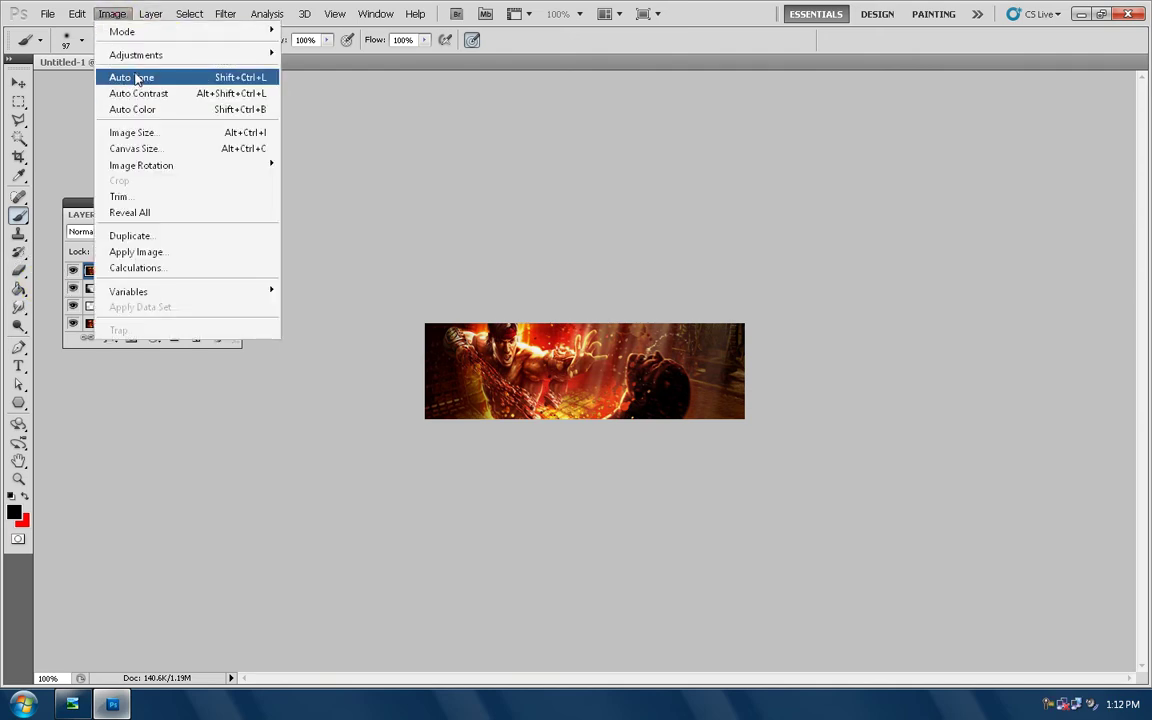
mouse_move(139, 54)
left_click(373, 276)
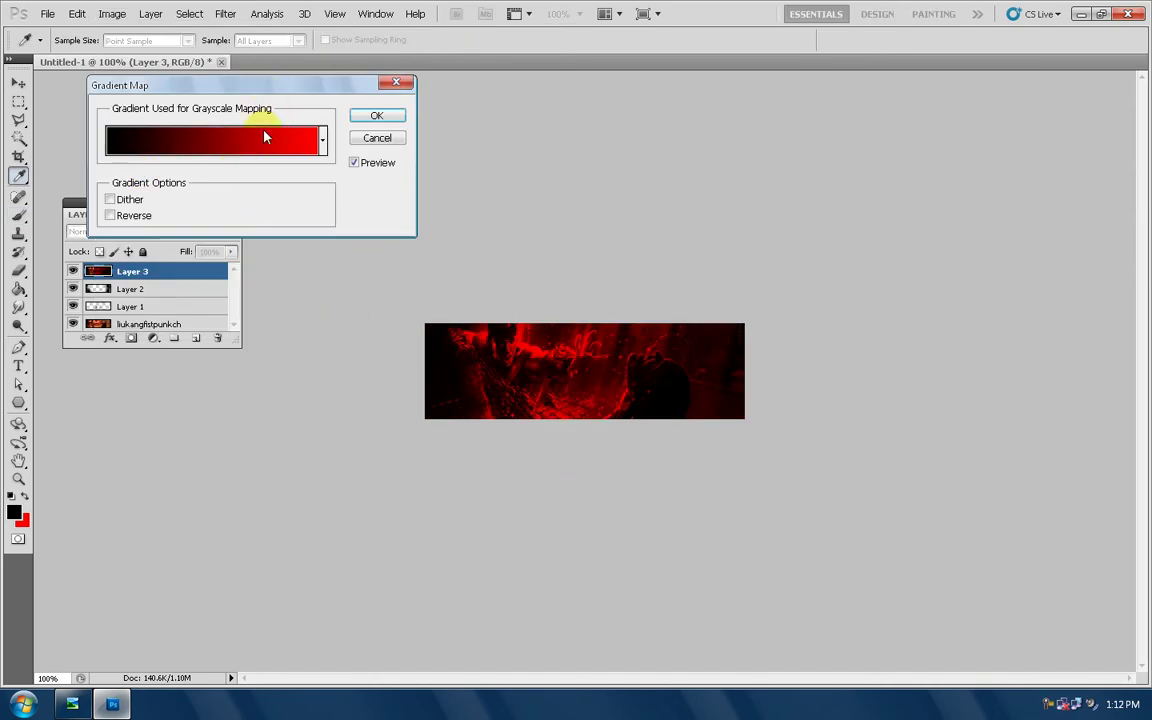
left_click(265, 137)
Try several preset gradients on Layer 3, including Violet, Orange, Transparent Stripes and Violet, Green, Orange
left_click(89, 145)
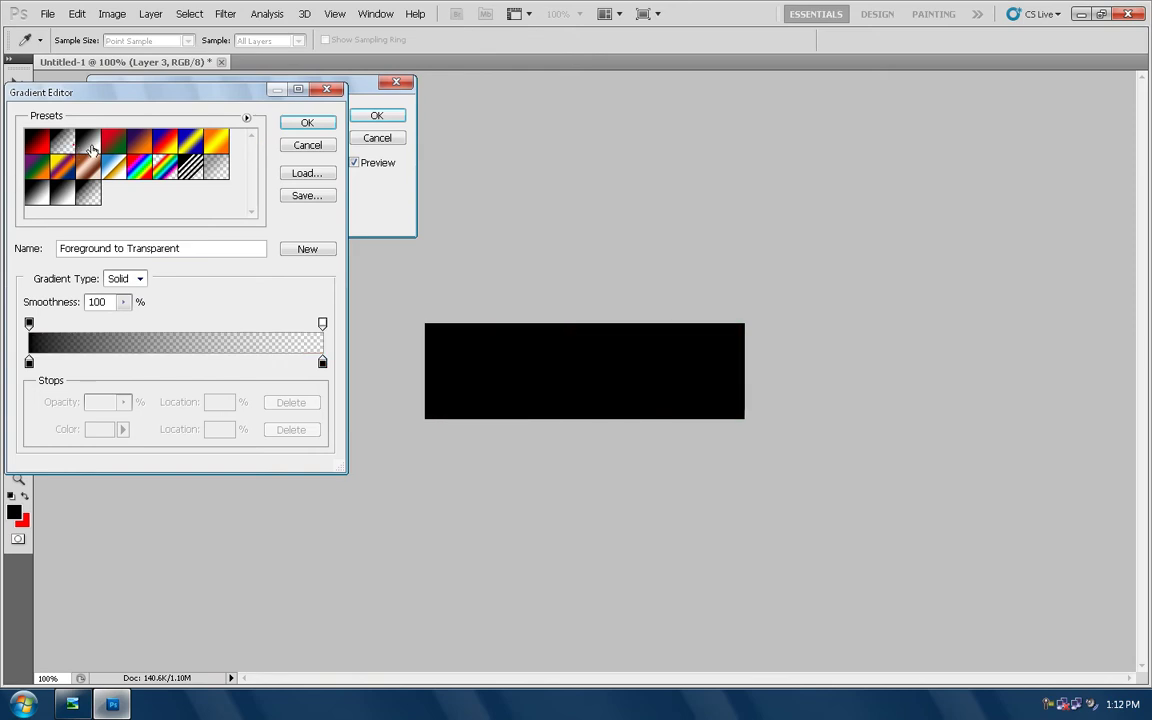
left_click(89, 145)
left_click(114, 145)
left_click(140, 145)
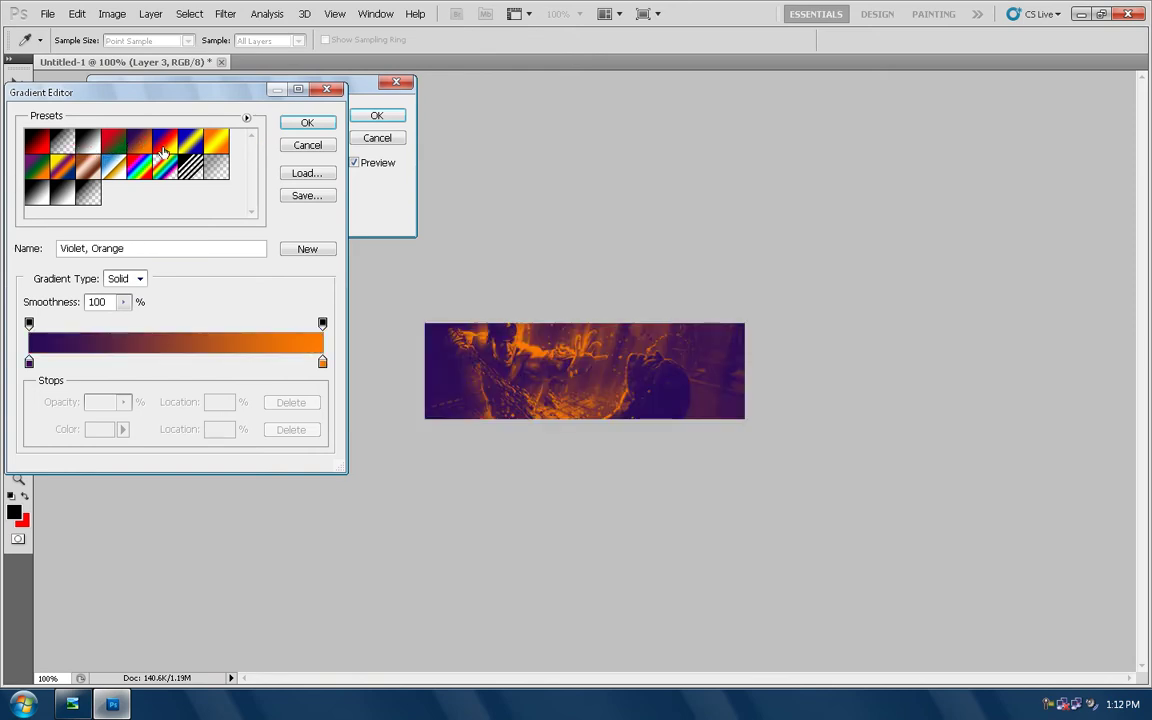
left_click(165, 145)
left_click(214, 146)
left_click(190, 168)
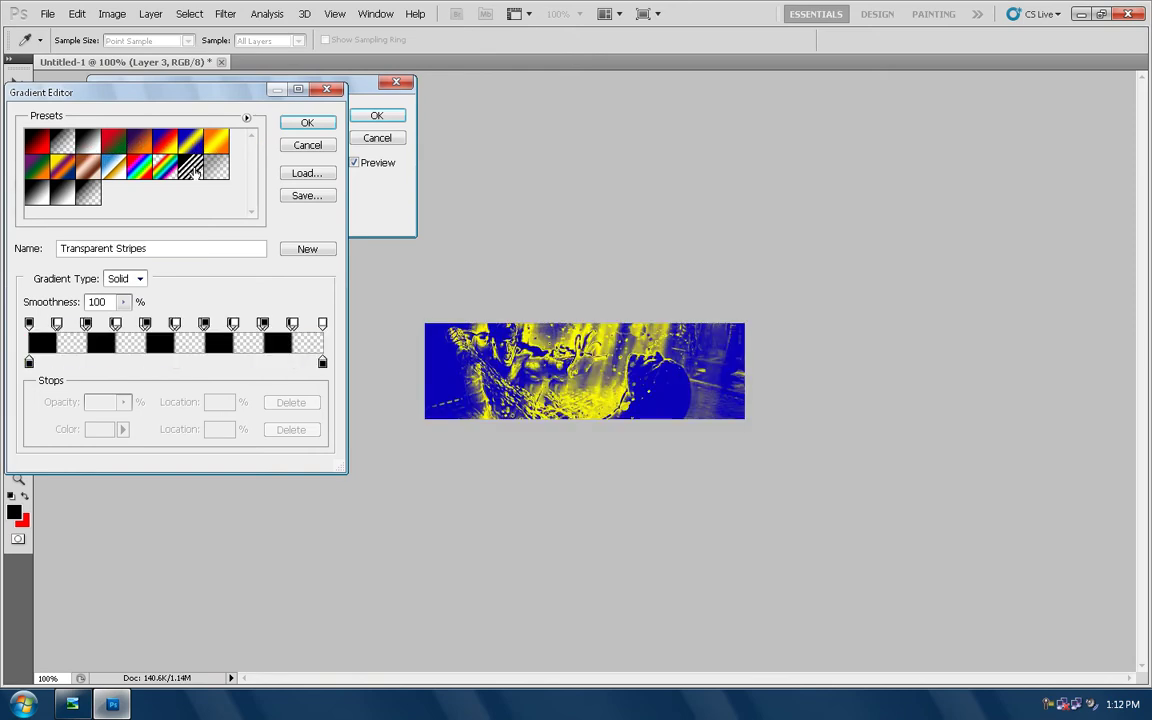
left_click(88, 167)
left_click(62, 168)
left_click(115, 172)
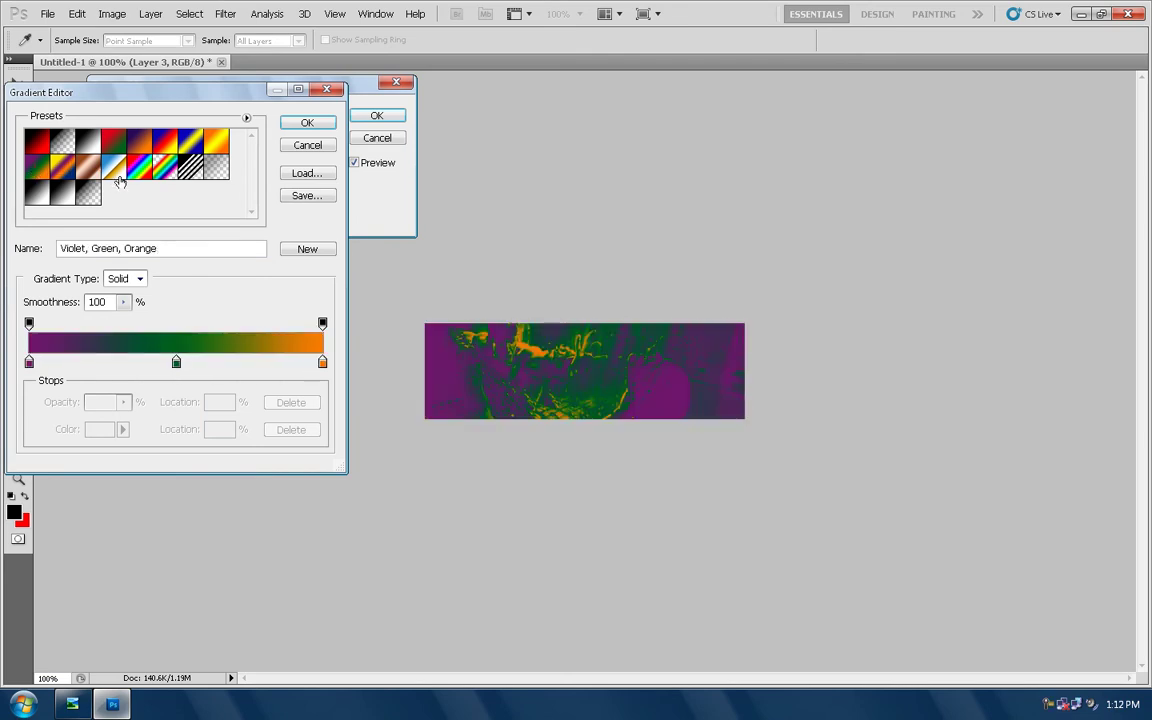
Choose the Blue, Red, Yellow preset and apply the gradient map to Layer 3
left_click(168, 146)
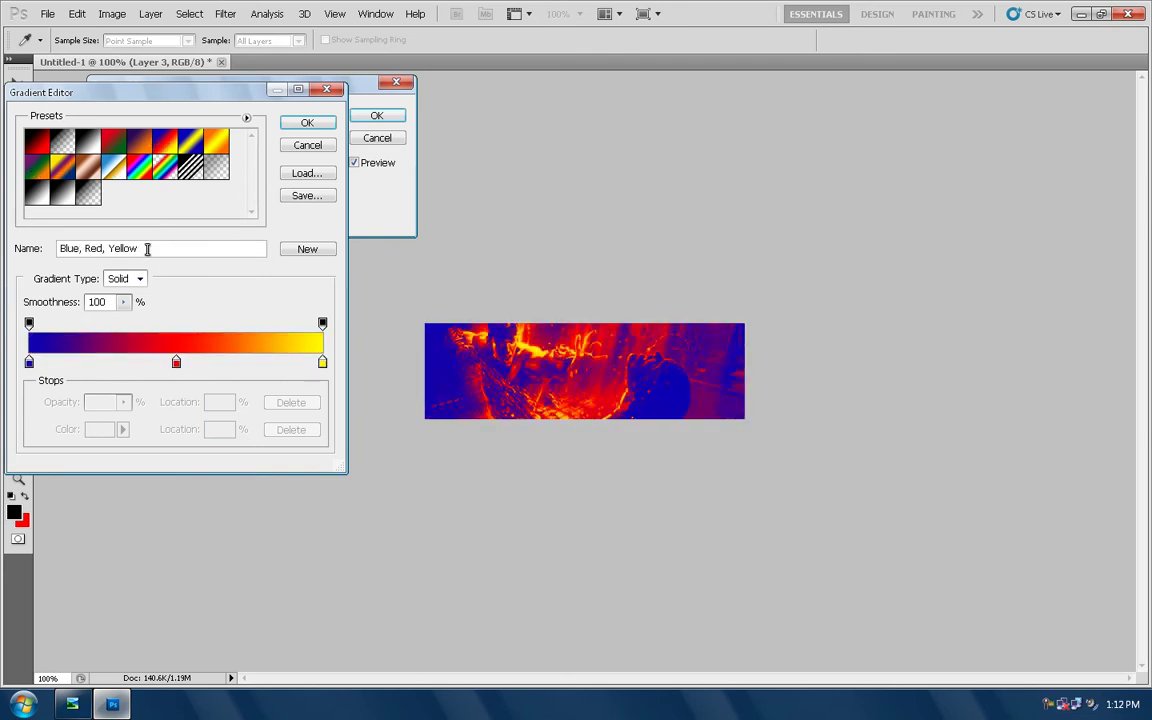
left_click_drag(147, 249, 31, 256)
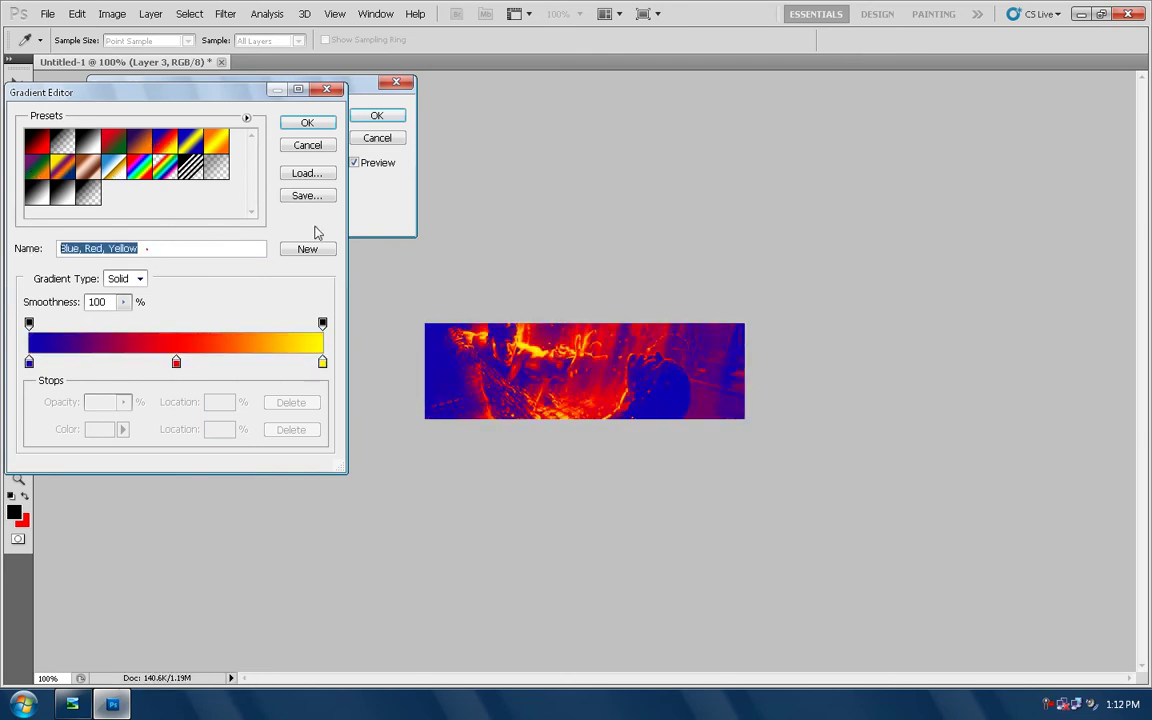
left_click(307, 122)
left_click(385, 114)
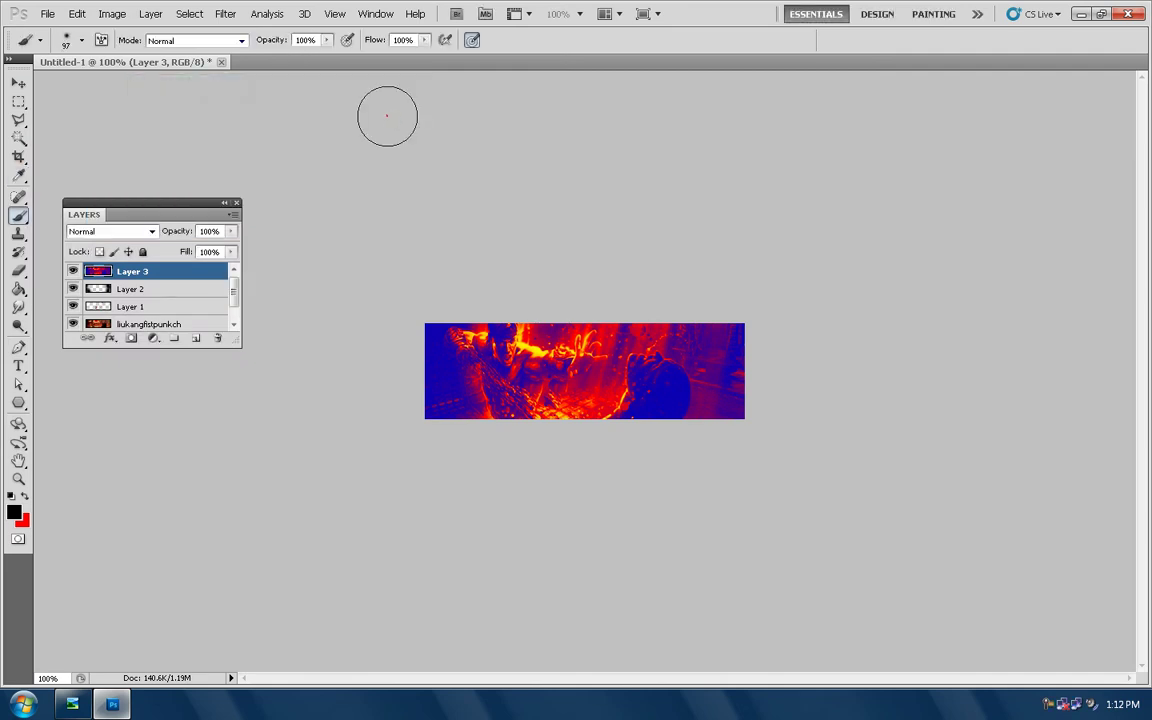
left_click(374, 117)
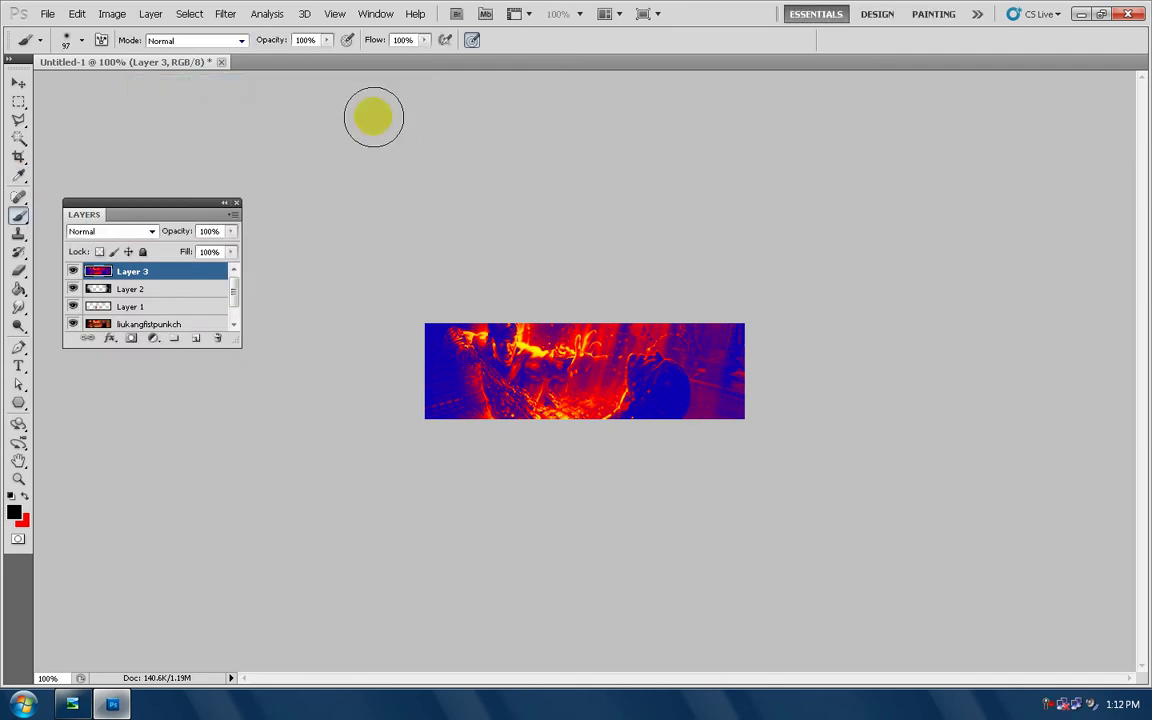
Set Layer 3's blending mode to Hue and its opacity to 57%
left_click(128, 232)
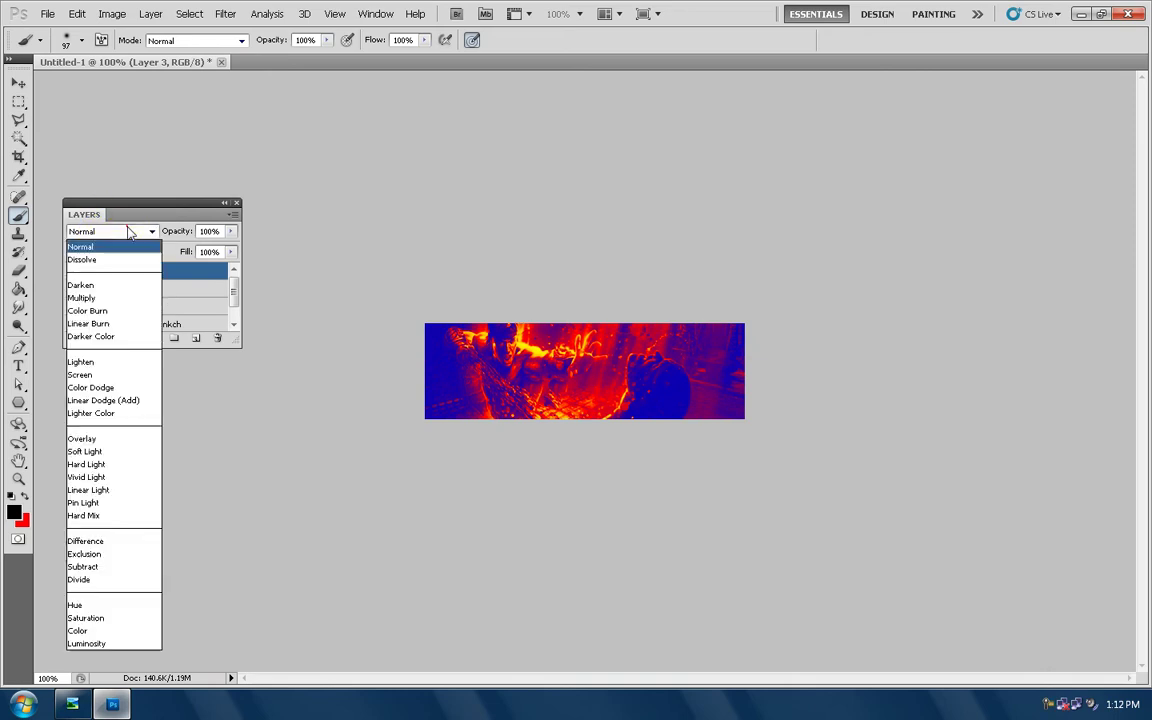
left_click(105, 607)
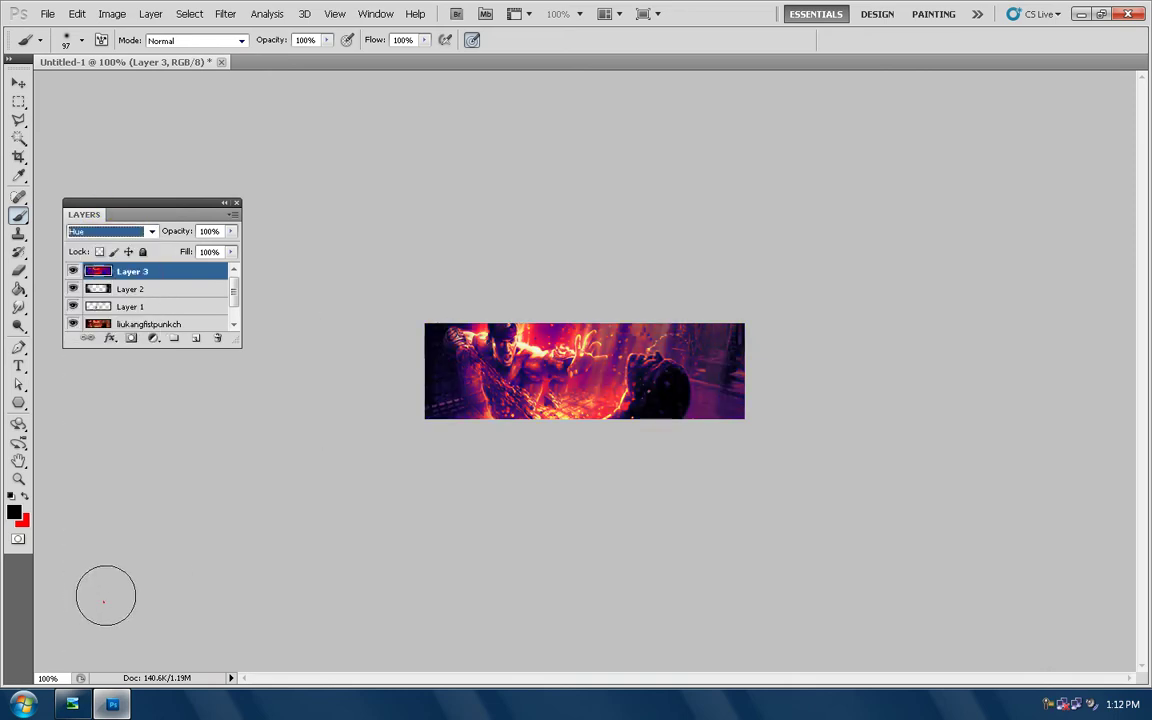
left_click(230, 231)
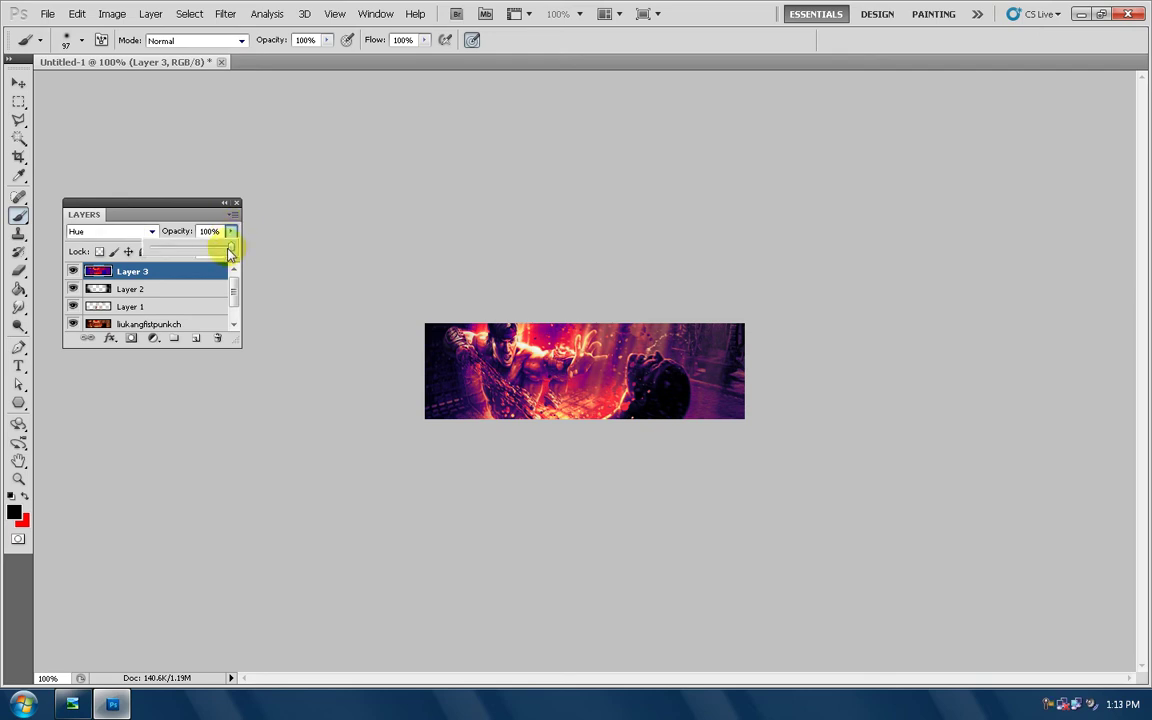
left_click_drag(230, 250, 198, 256)
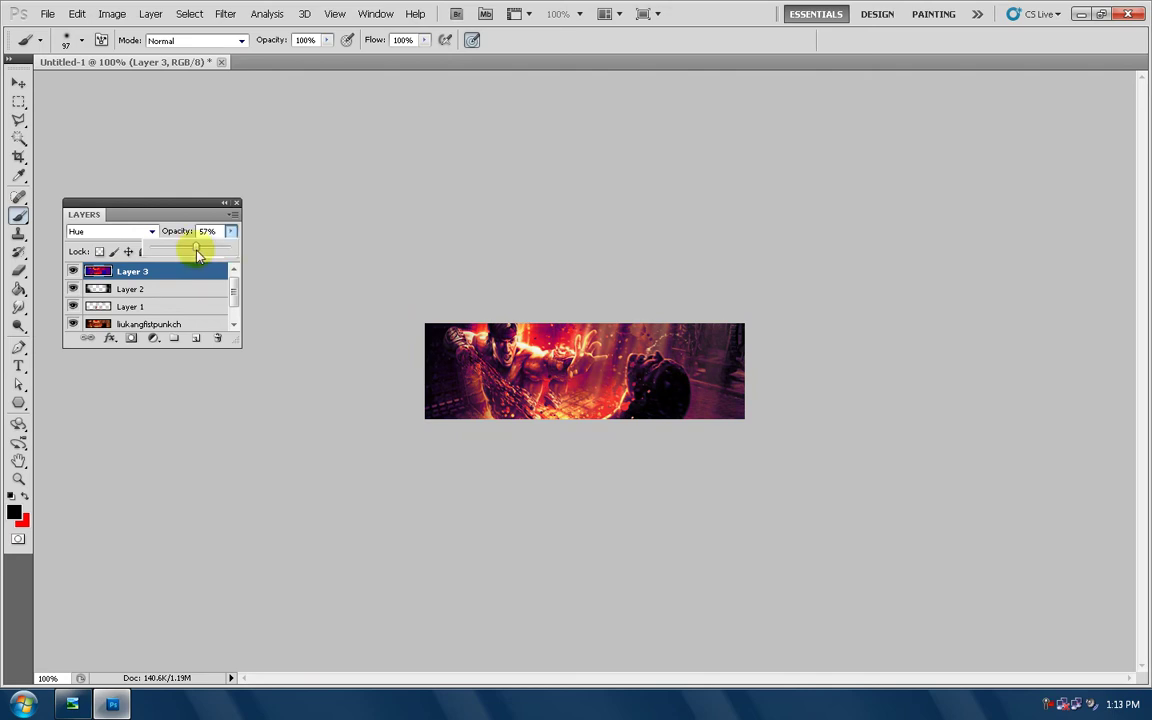
left_click(185, 306)
left_click(190, 276)
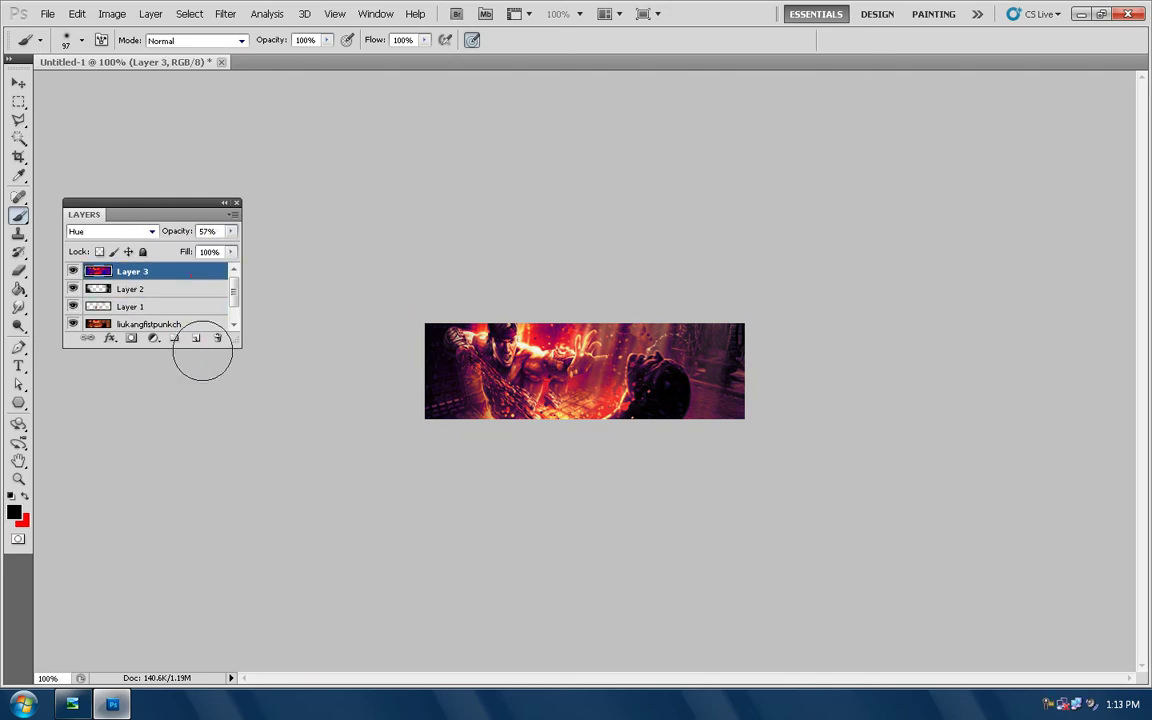
Add a new layer above Layer 3 and paint the banner's right and left edges black with the soft 97 px brush
left_click(195, 337)
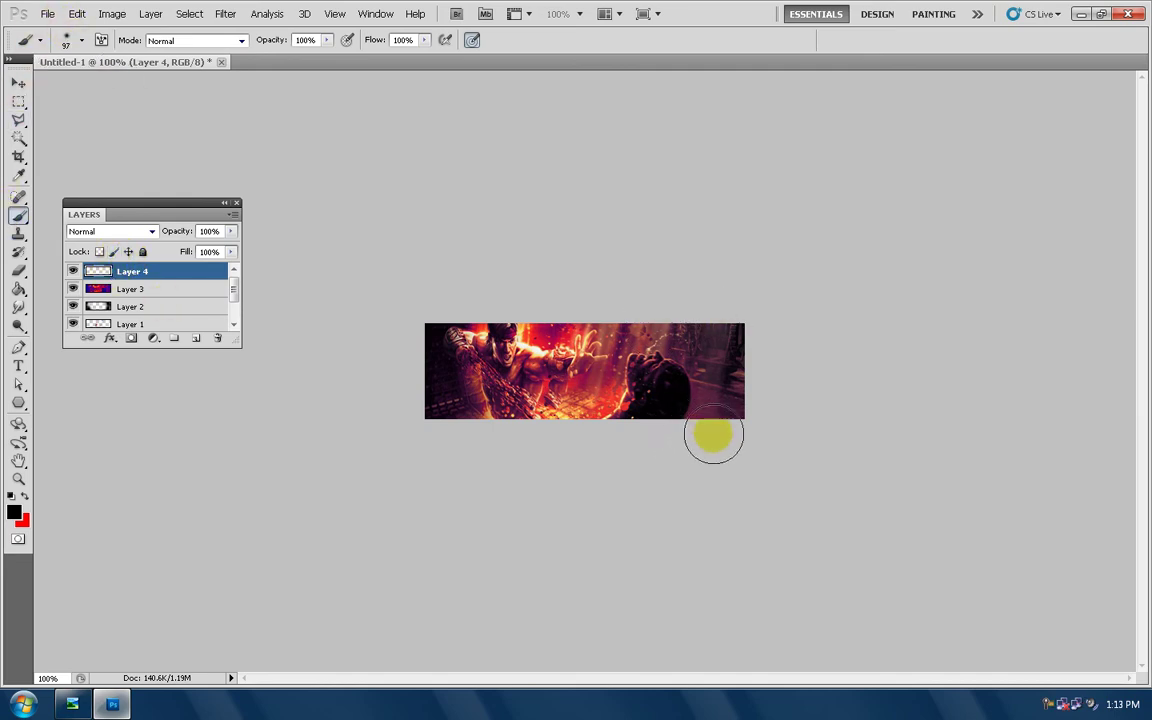
mouse_move(743, 411)
left_mouse_down()
mouse_move(722, 306)
mouse_move(722, 386)
mouse_move(650, 360)
left_mouse_up()
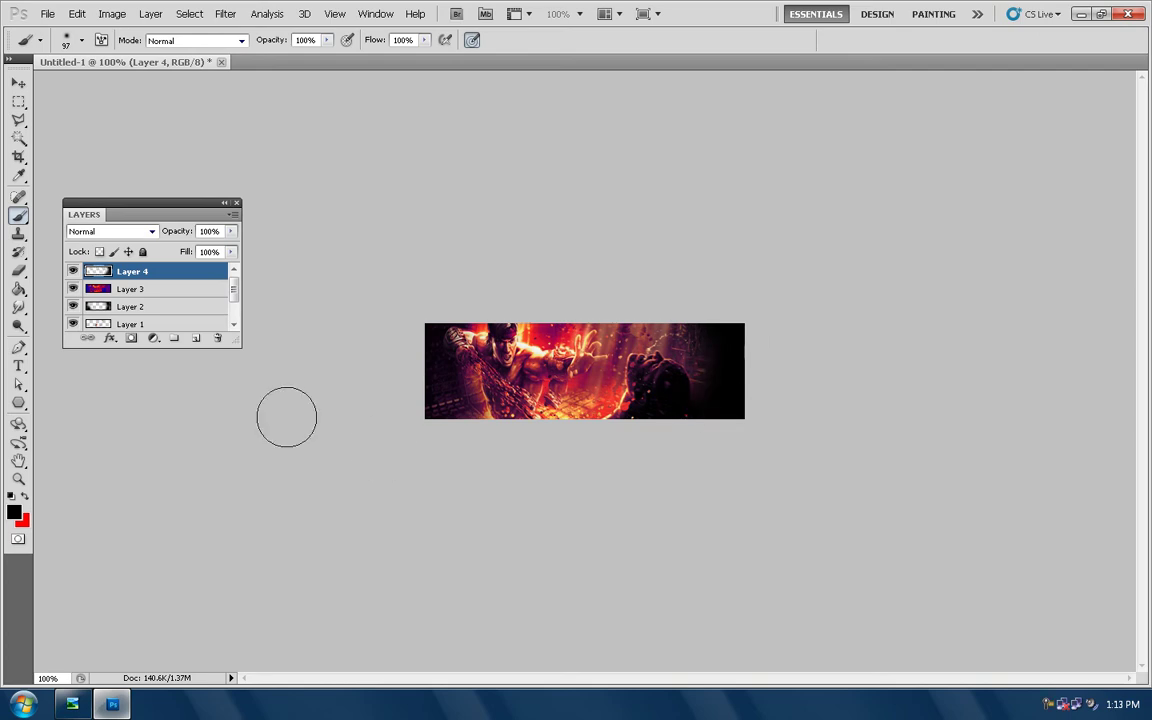
mouse_move(432, 422)
left_mouse_down()
mouse_move(447, 411)
mouse_move(411, 348)
left_mouse_up()
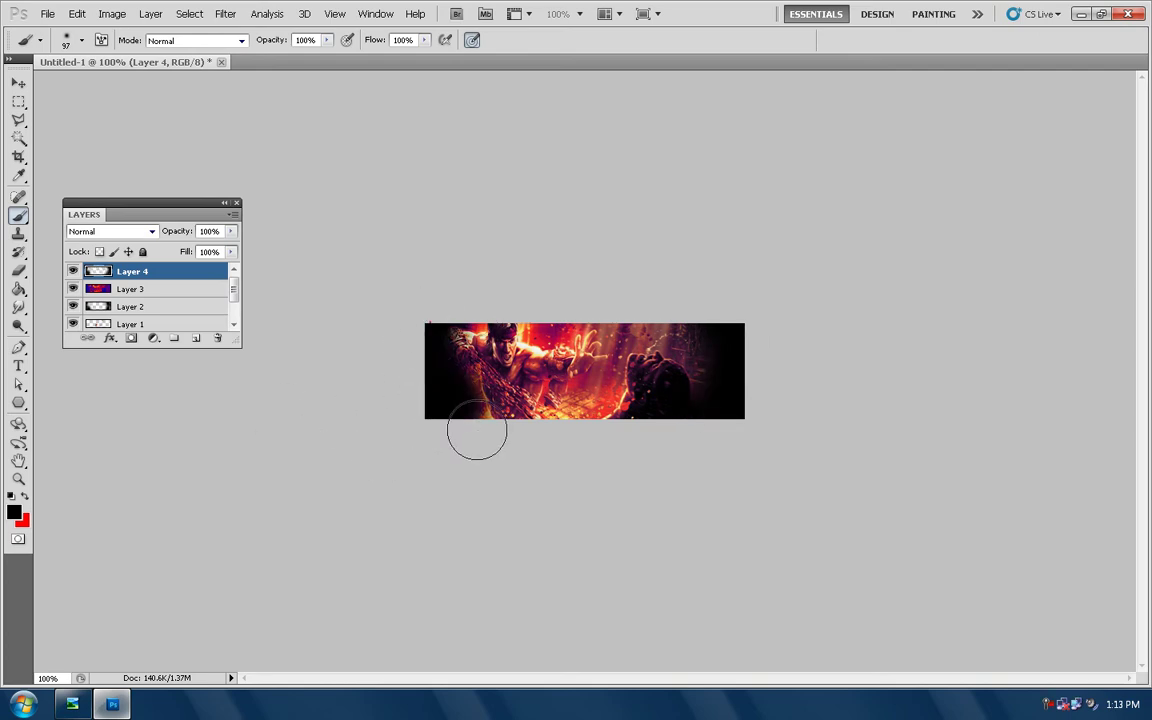
Lower the opacity of Layer 4 to 30%
left_click(230, 232)
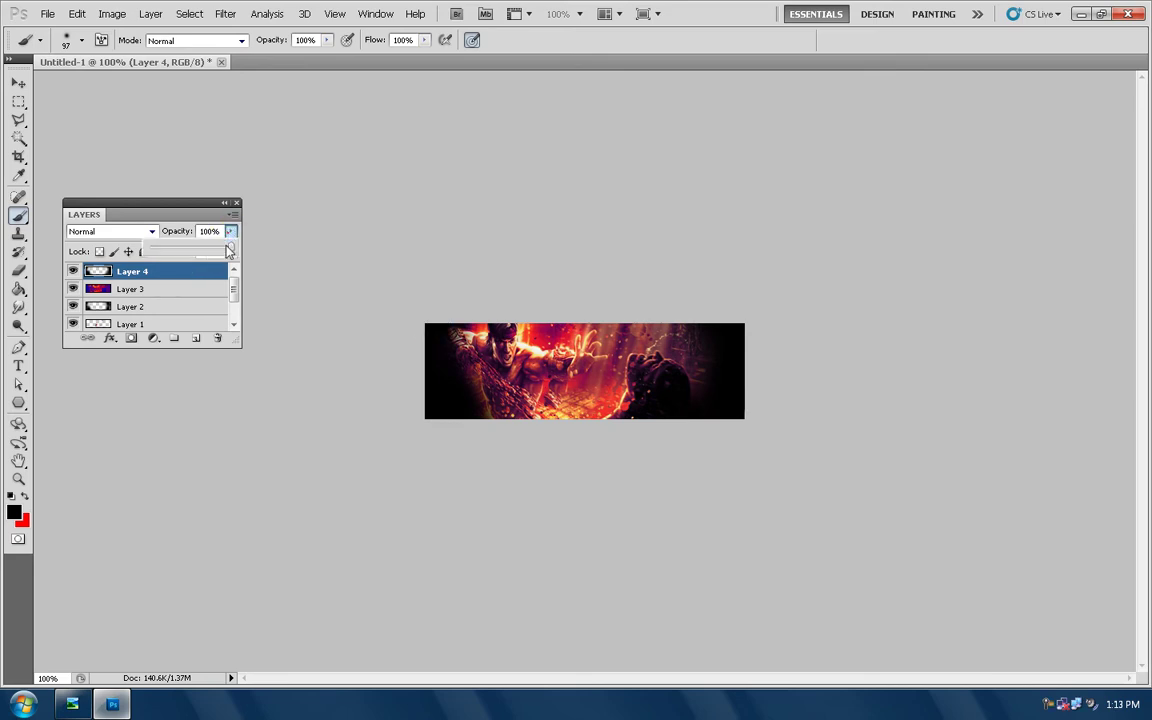
left_click_drag(226, 251, 173, 257)
left_click(231, 231)
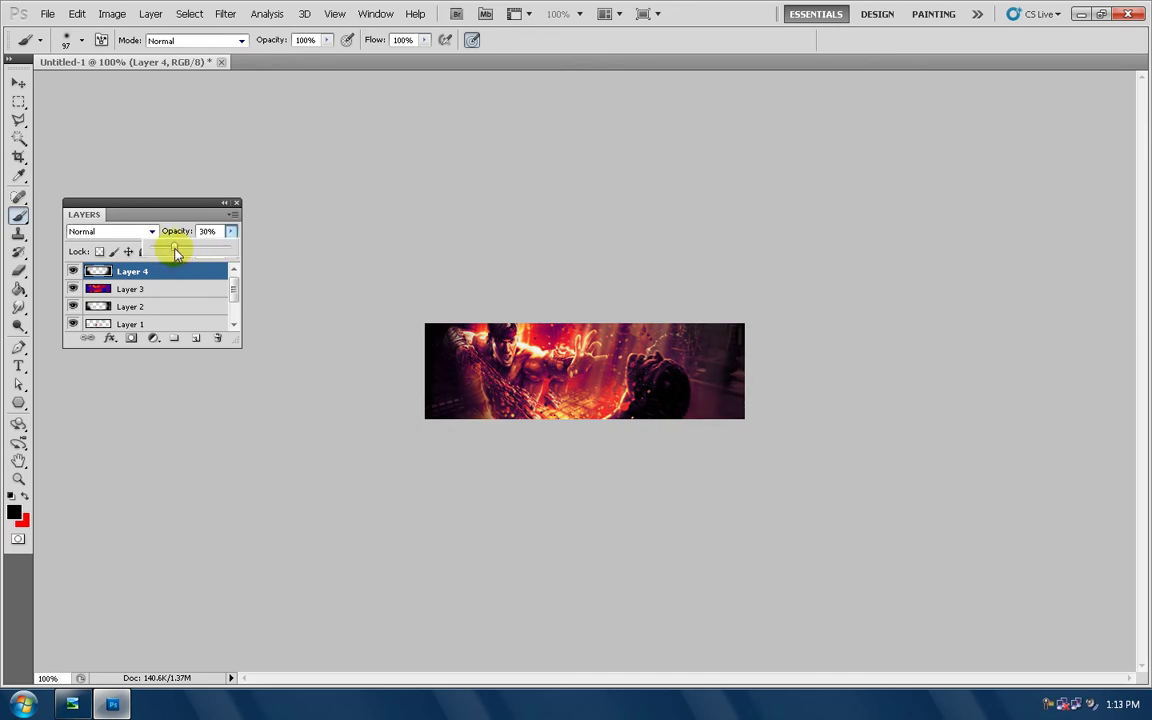
left_click(162, 271)
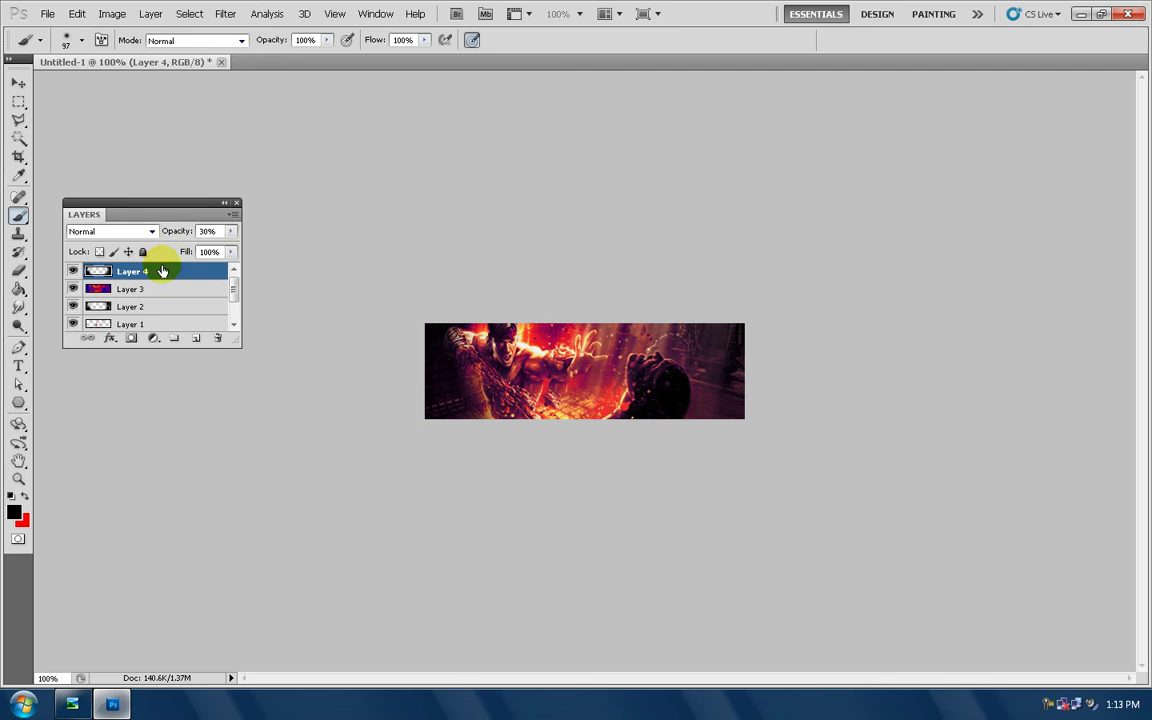
Change the foreground color to bright purple #9000ff and return to the Brush tool
left_click(19, 510)
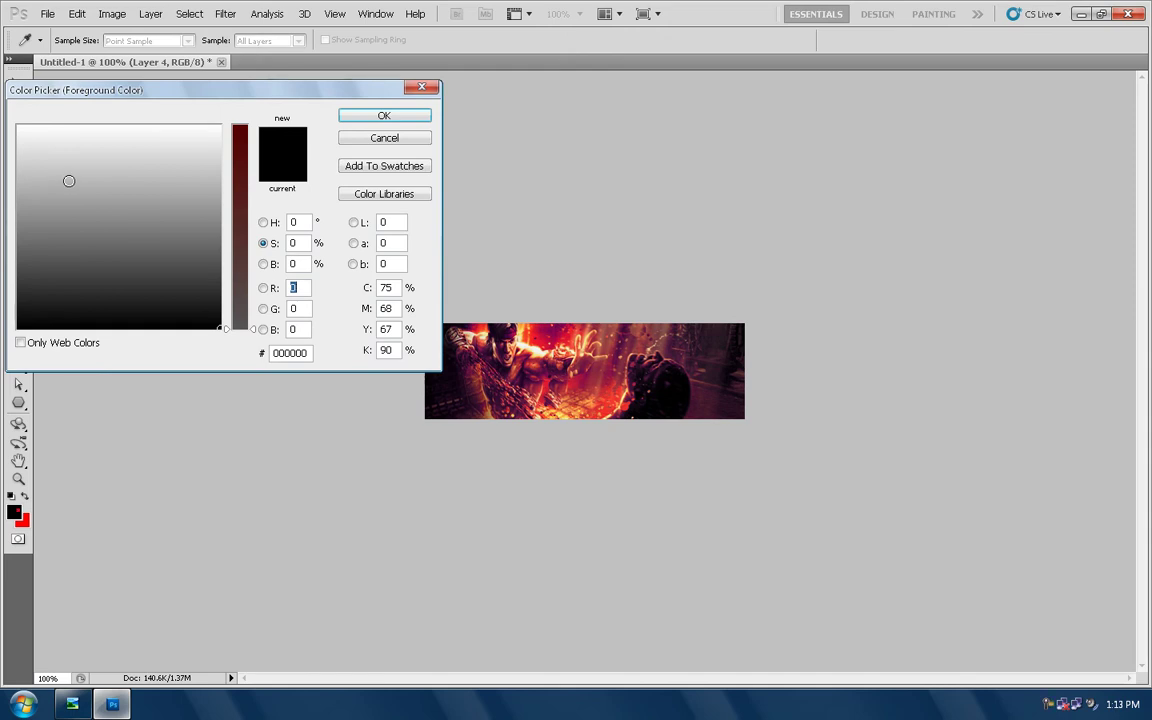
mouse_move(69, 181)
left_mouse_down()
mouse_move(256, 140)
mouse_move(160, 122)
mouse_move(172, 121)
left_mouse_up()
left_click(404, 116)
key("b")
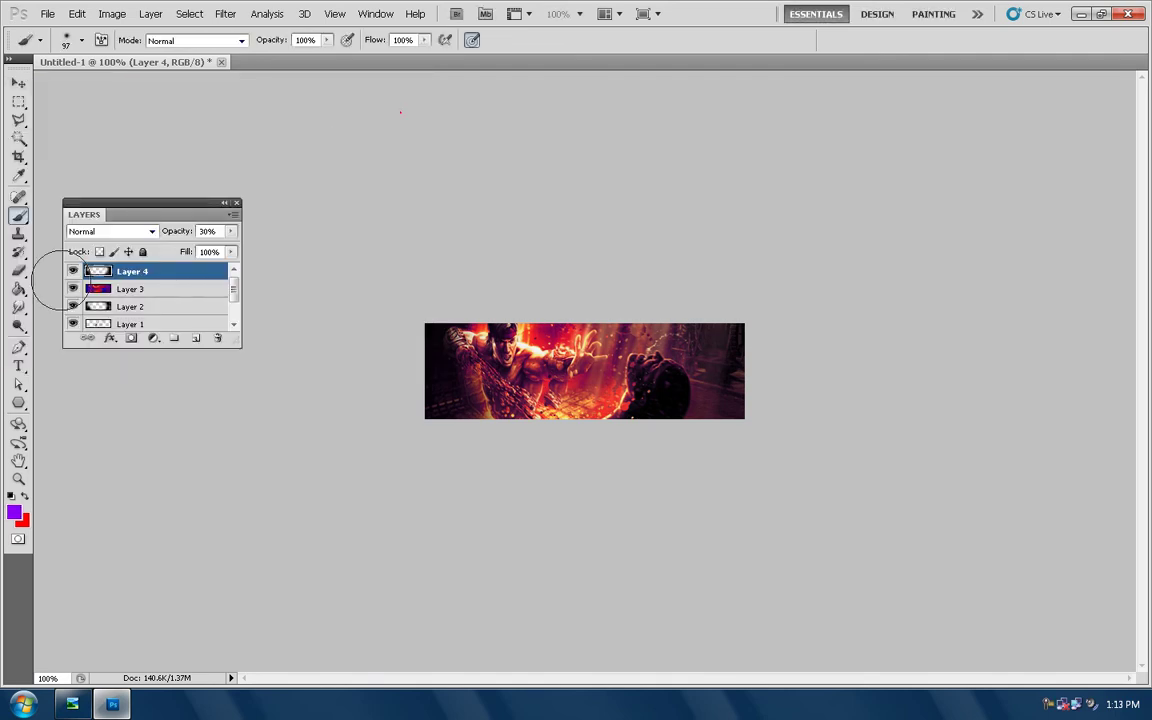
Reduce the soft brush to 71 px at 0% hardness and swap the colors so red is the foreground
right_click(18, 214)
left_click(76, 41)
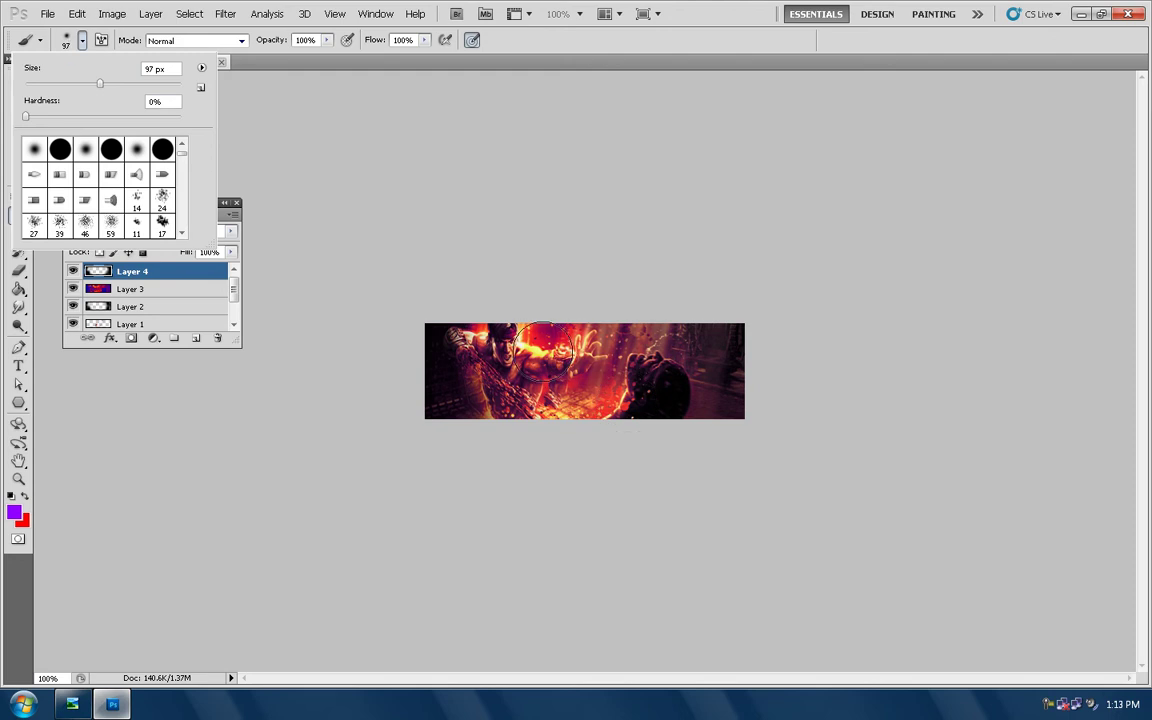
left_click(82, 83)
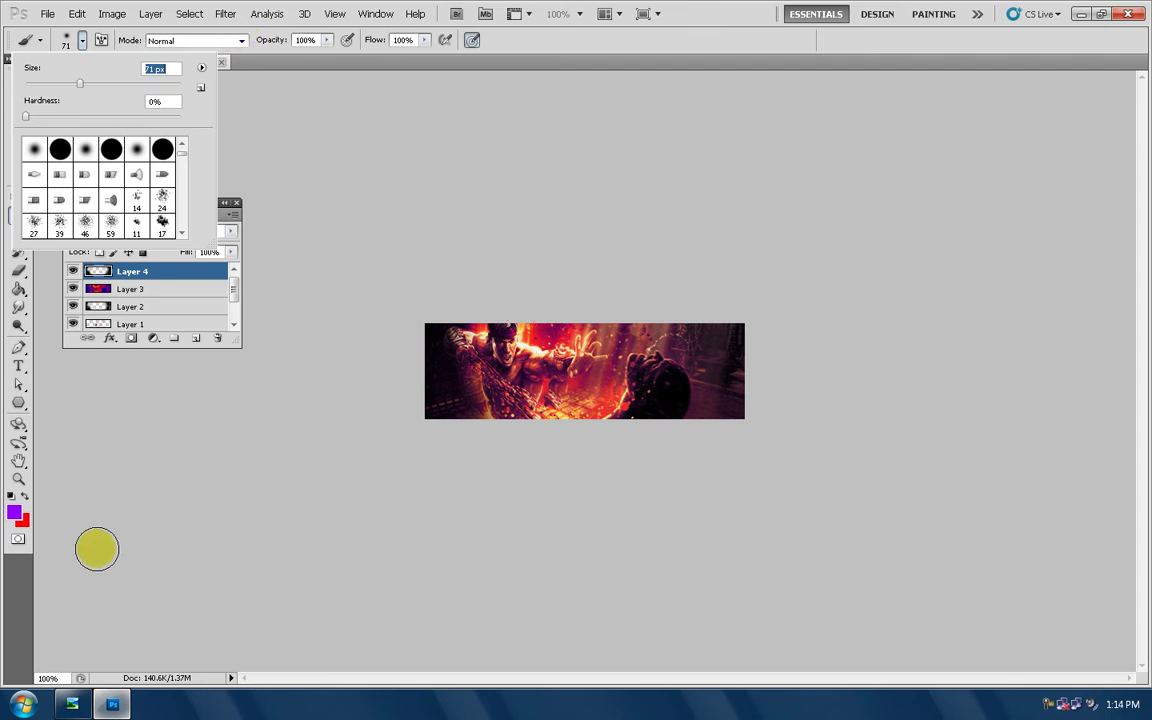
left_click(26, 500)
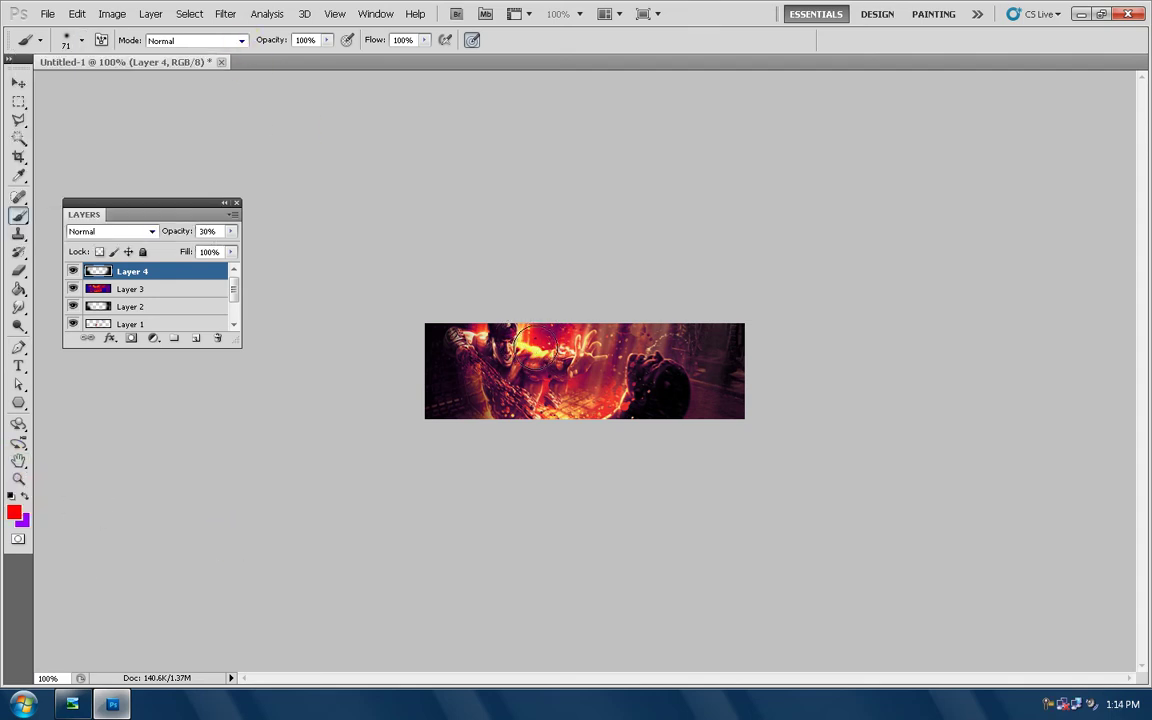
Add a new layer above Layer 4 and paint a red spot beside the fighter's head and a purple one at the banner's lower left
mouse_move(538, 346)
left_mouse_down()
mouse_move(350, 249)
mouse_move(476, 419)
mouse_move(507, 311)
mouse_move(619, 325)
mouse_move(681, 398)
left_mouse_up()
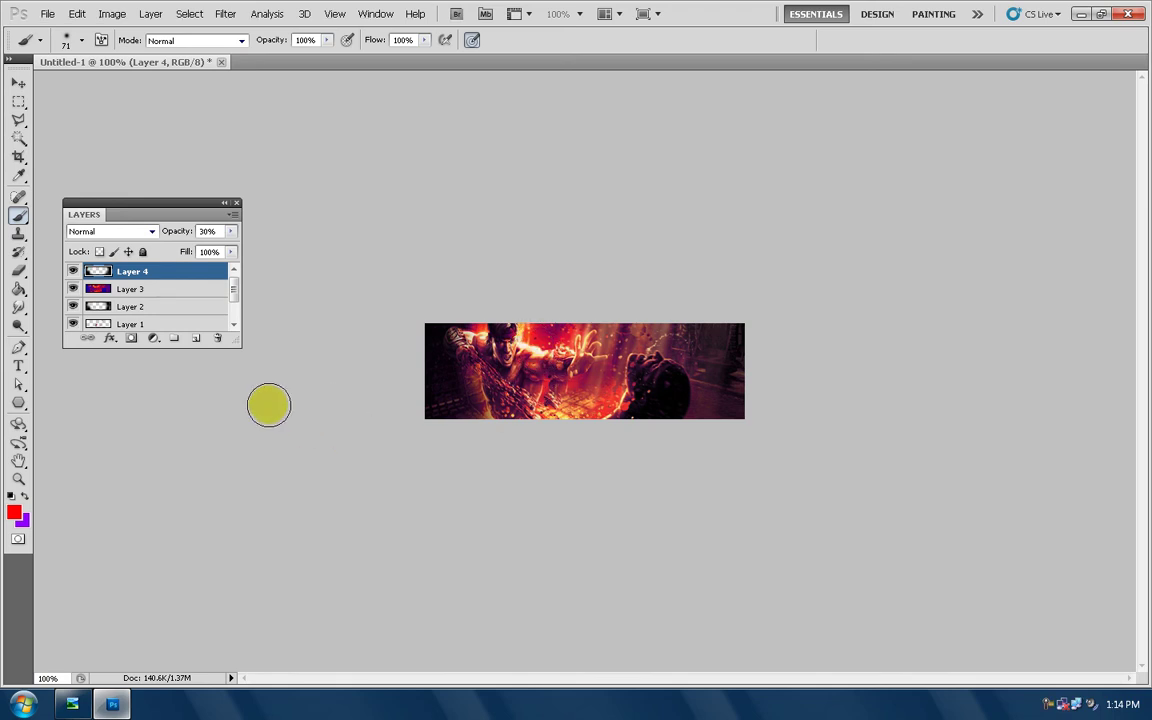
left_click(197, 340)
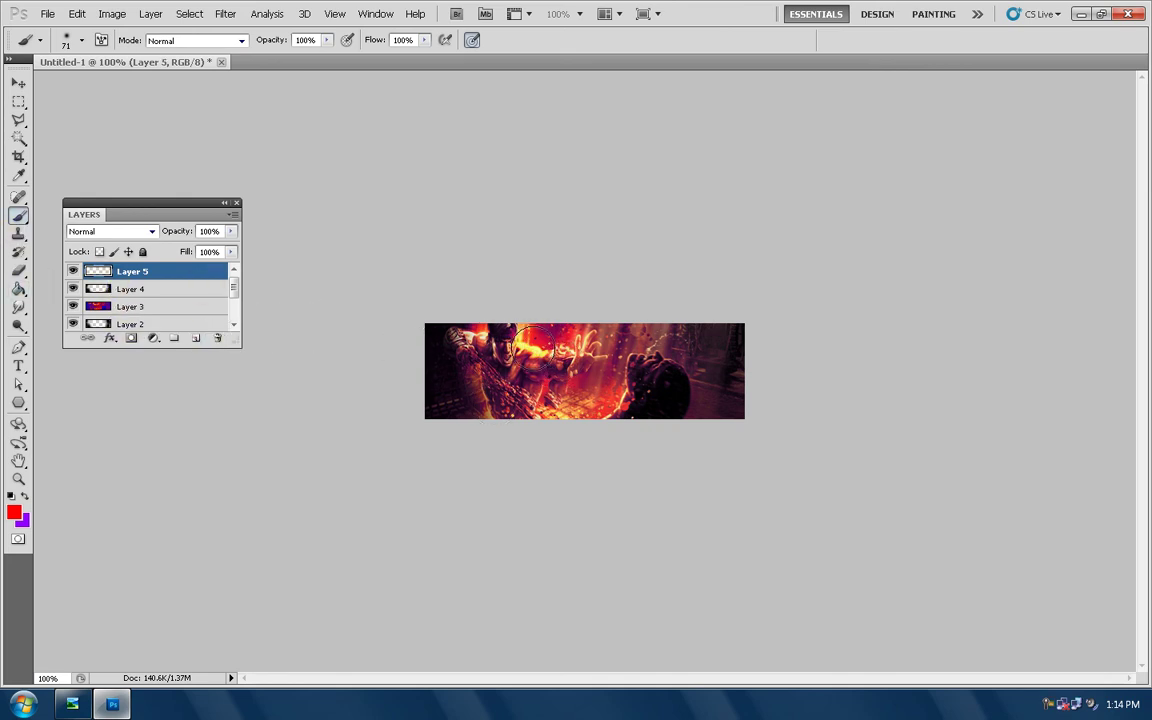
mouse_move(530, 340)
left_mouse_down()
mouse_move(480, 401)
mouse_move(489, 392)
left_mouse_up()
left_click(25, 495)
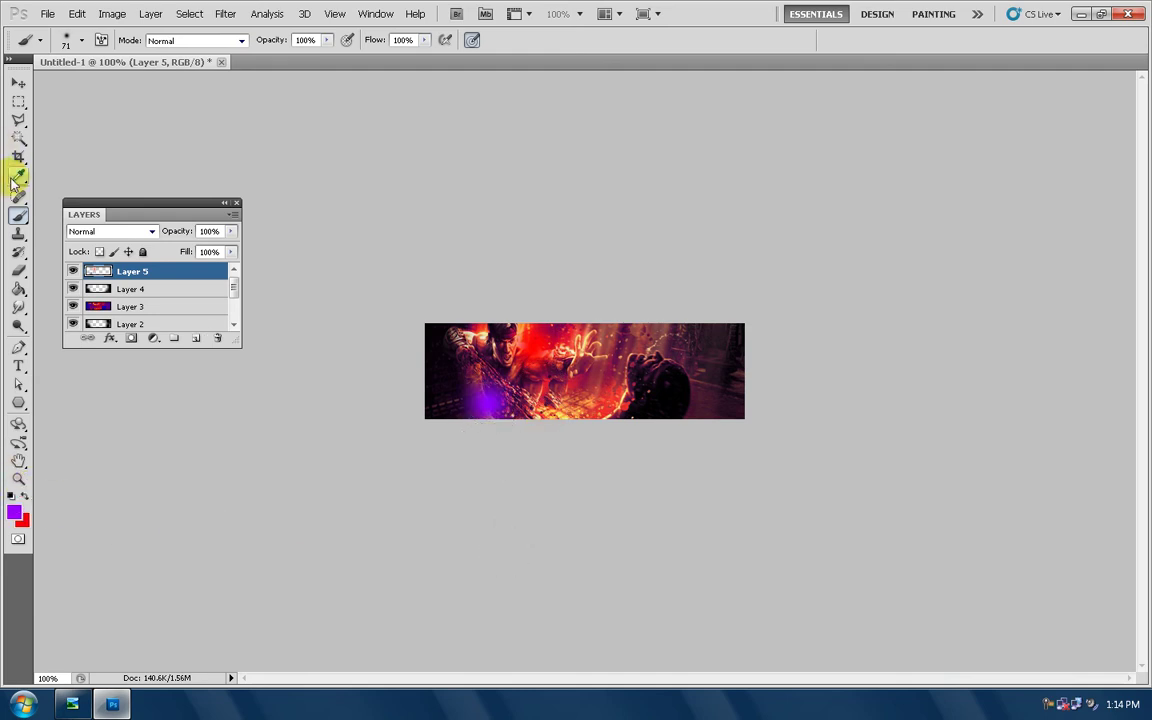
Set Layer 5's blending mode to Screen and its opacity to 74%
left_click(85, 231)
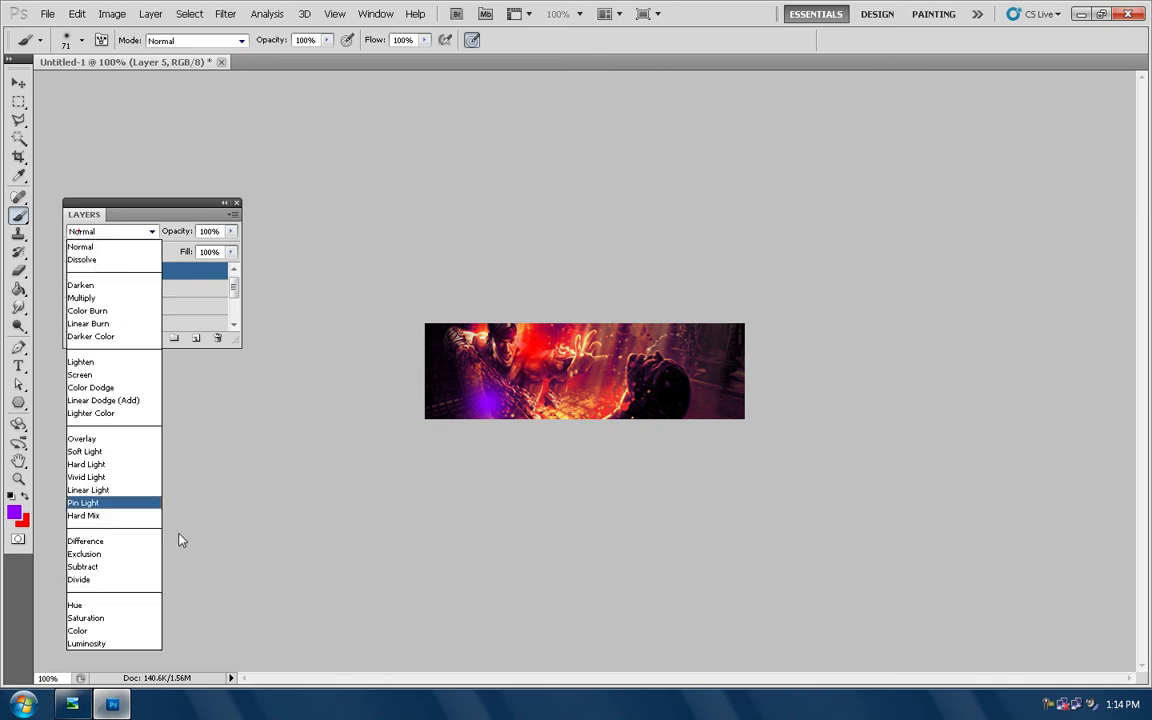
left_click(143, 376)
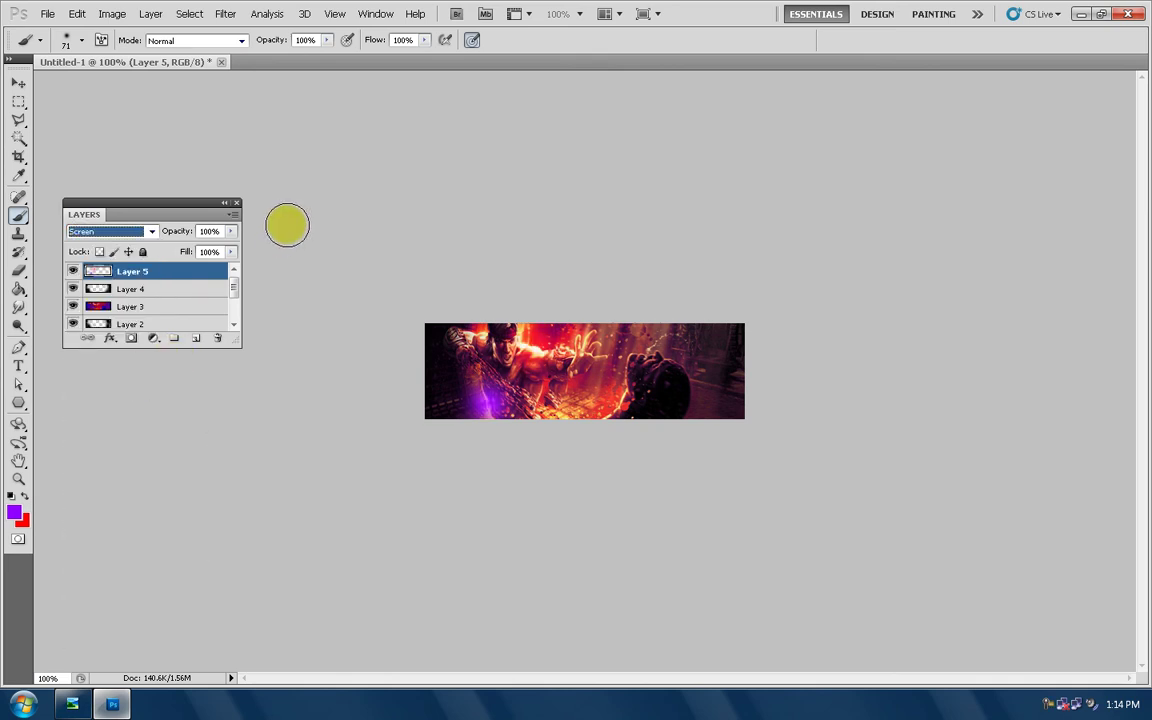
left_click(236, 233)
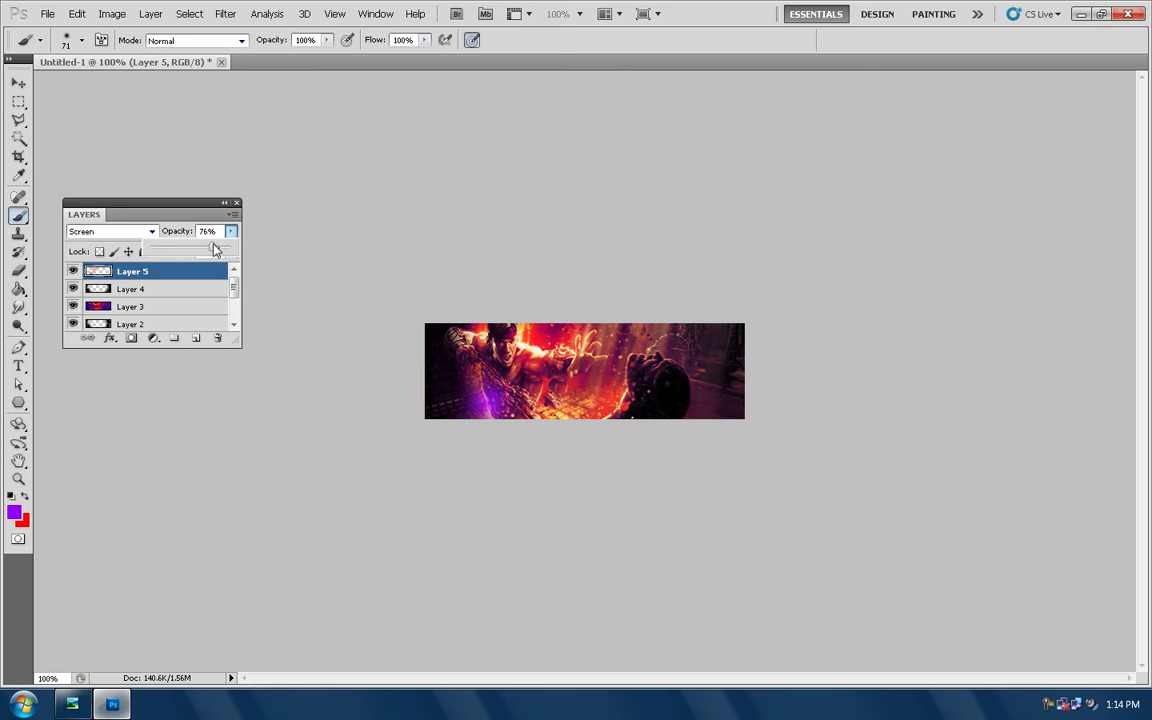
left_click(200, 228)
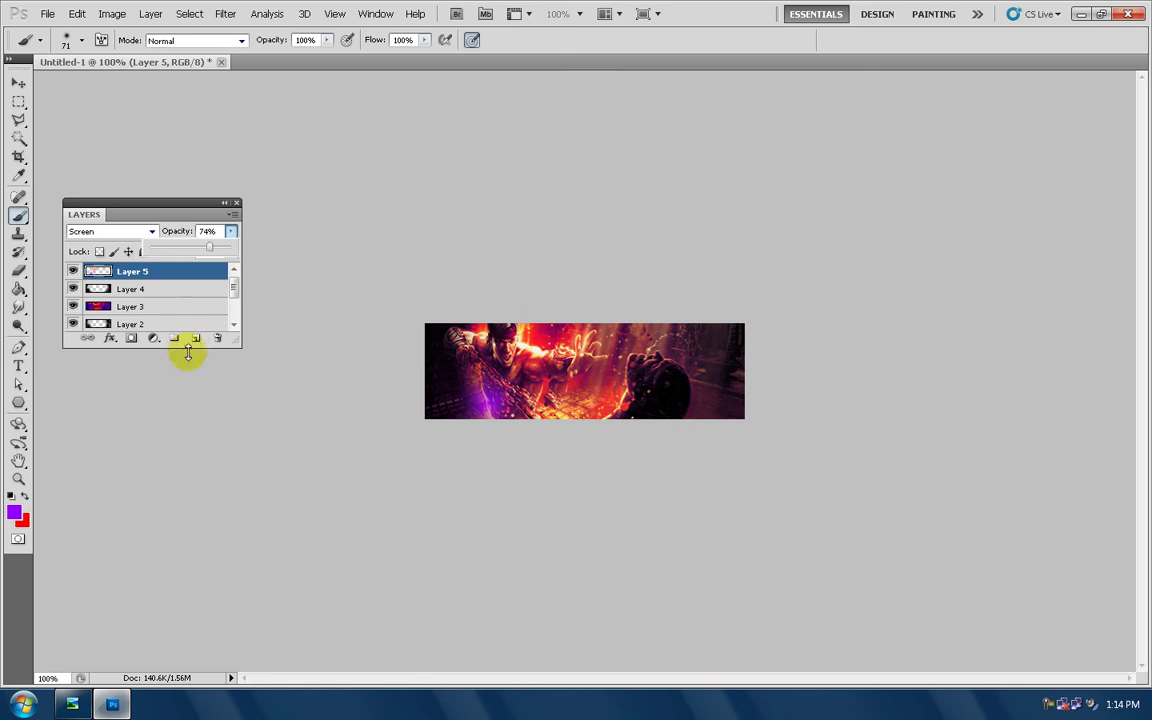
Add a new layer above Layer 5 and change the foreground color to white #ffffff
left_click(168, 306)
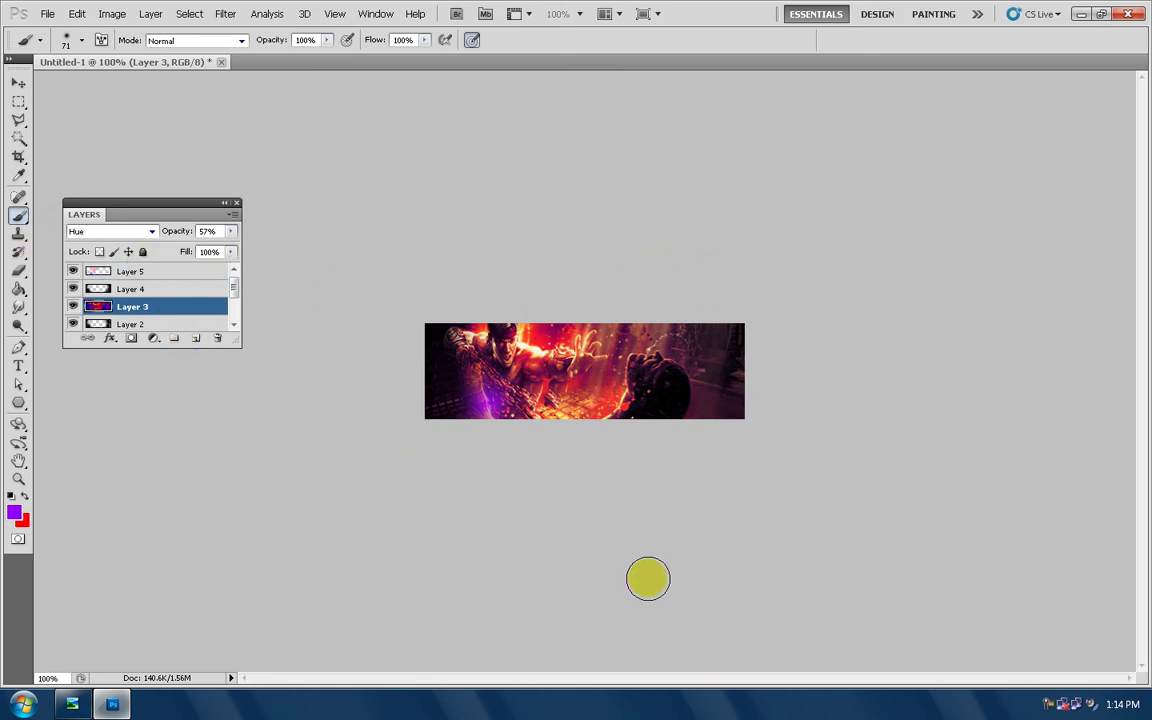
left_click(152, 271)
left_click(192, 337)
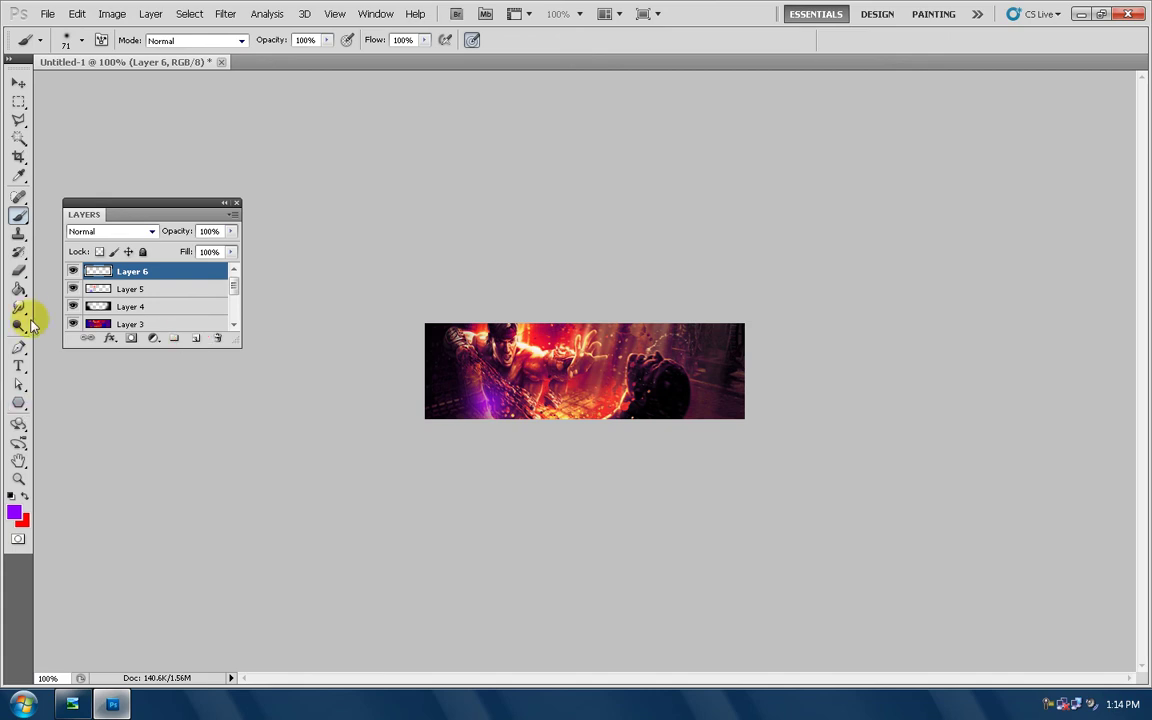
left_click(15, 512)
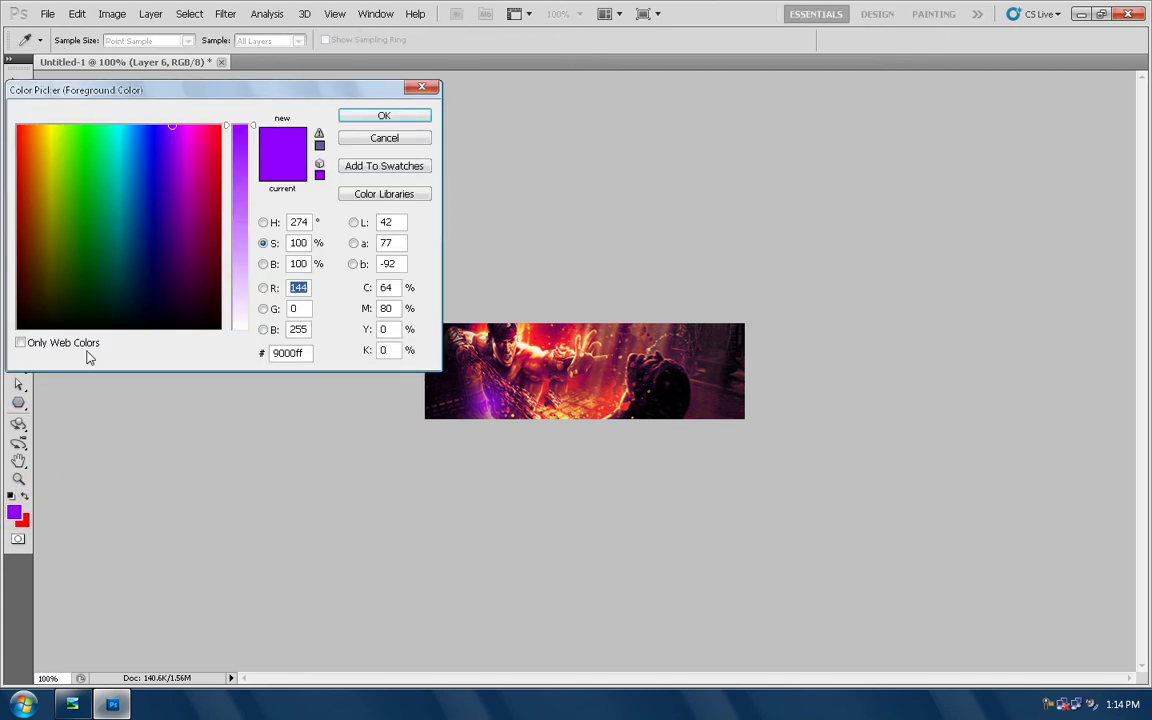
left_click_drag(238, 336, 247, 406)
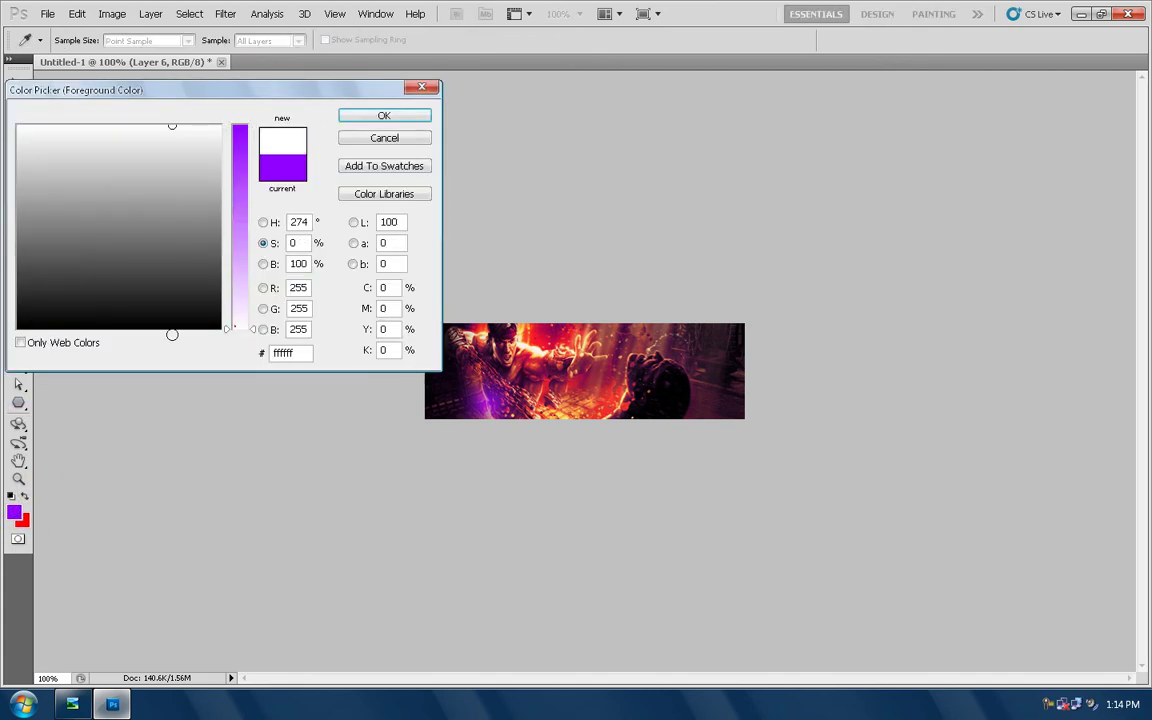
left_click(385, 114)
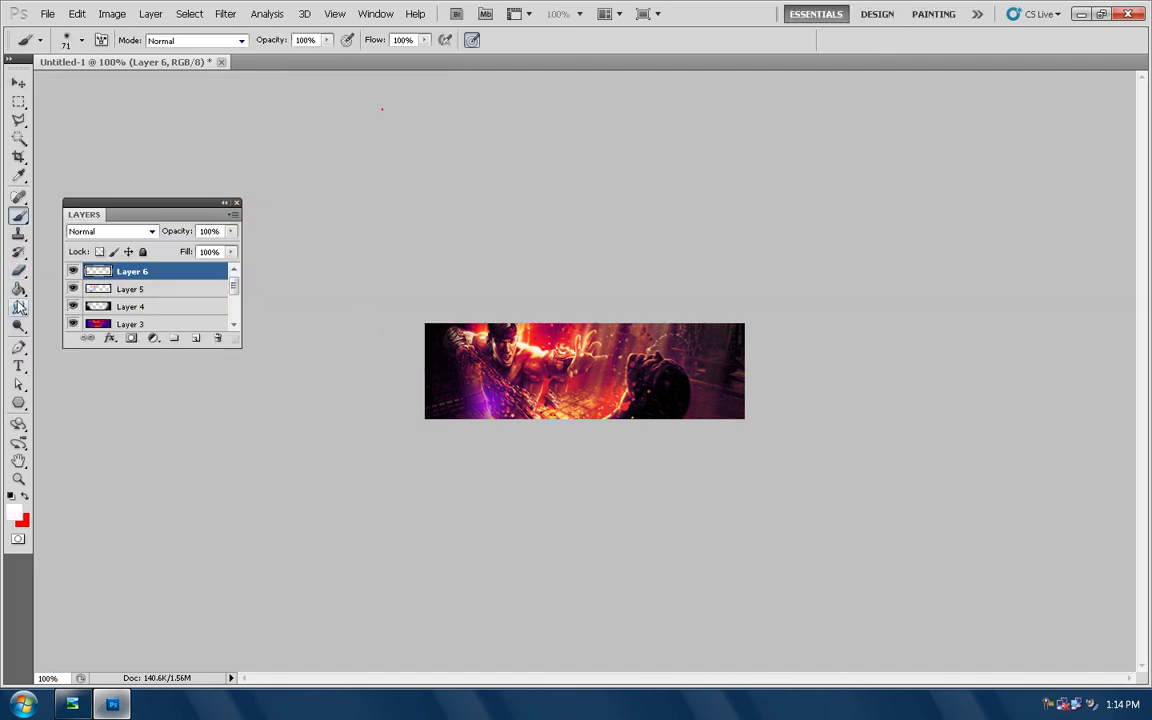
Draw a small white Foreground to Transparent radial gradient above the fighter's head on Layer 6 and lower the layer's opacity to 85%
left_click(18, 289)
right_click(18, 289)
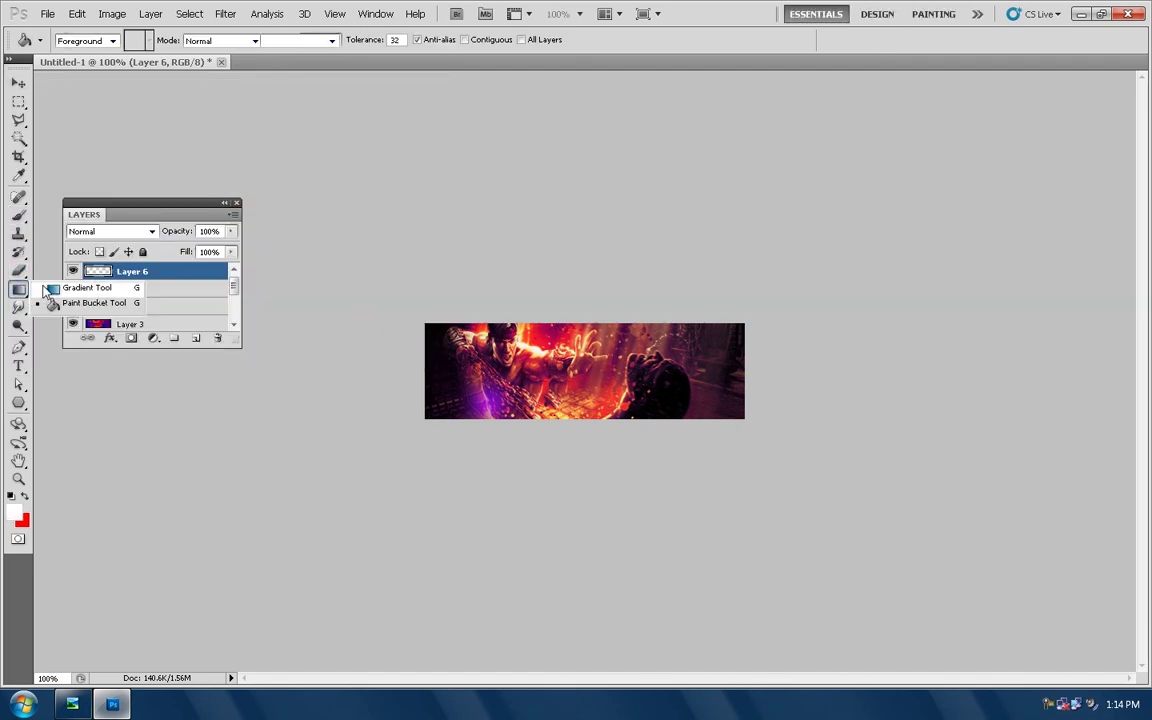
left_click(80, 287)
left_click(74, 40)
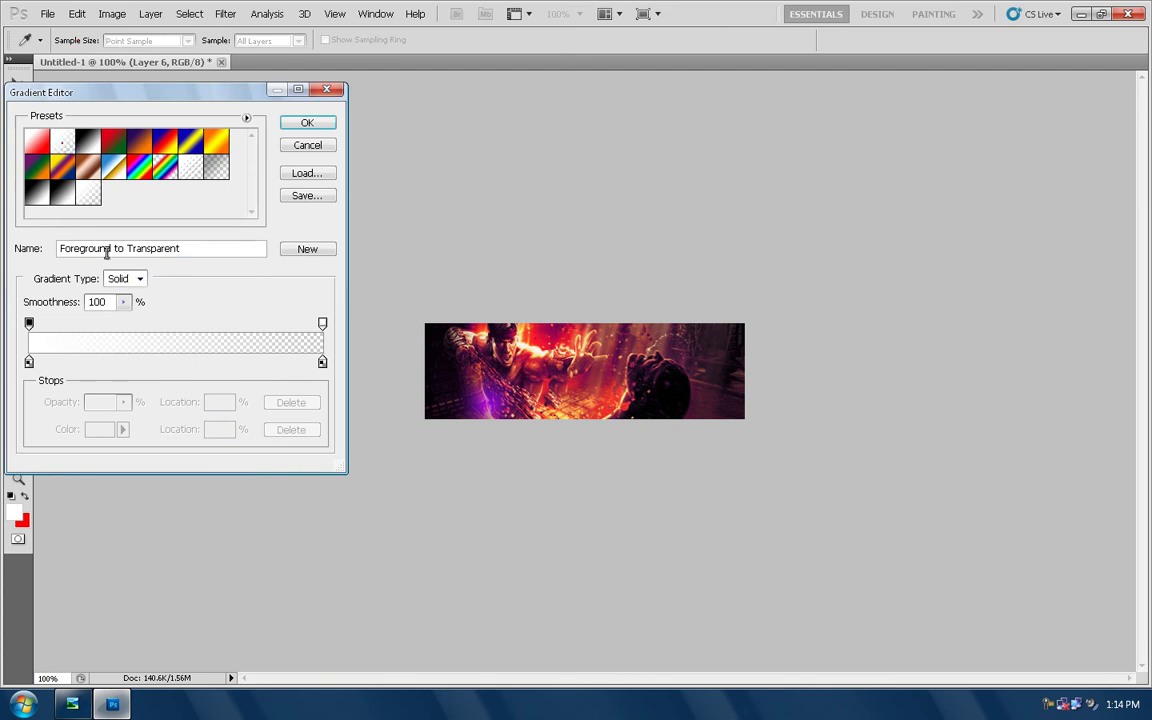
left_click(307, 123)
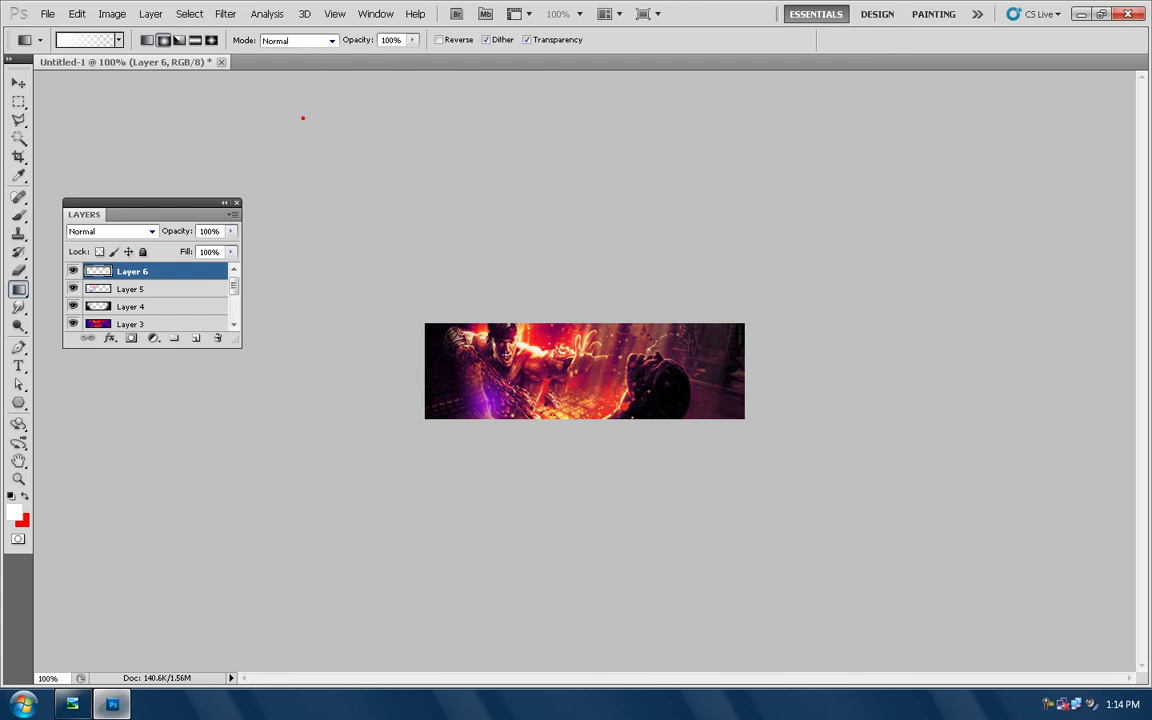
left_click(500, 313)
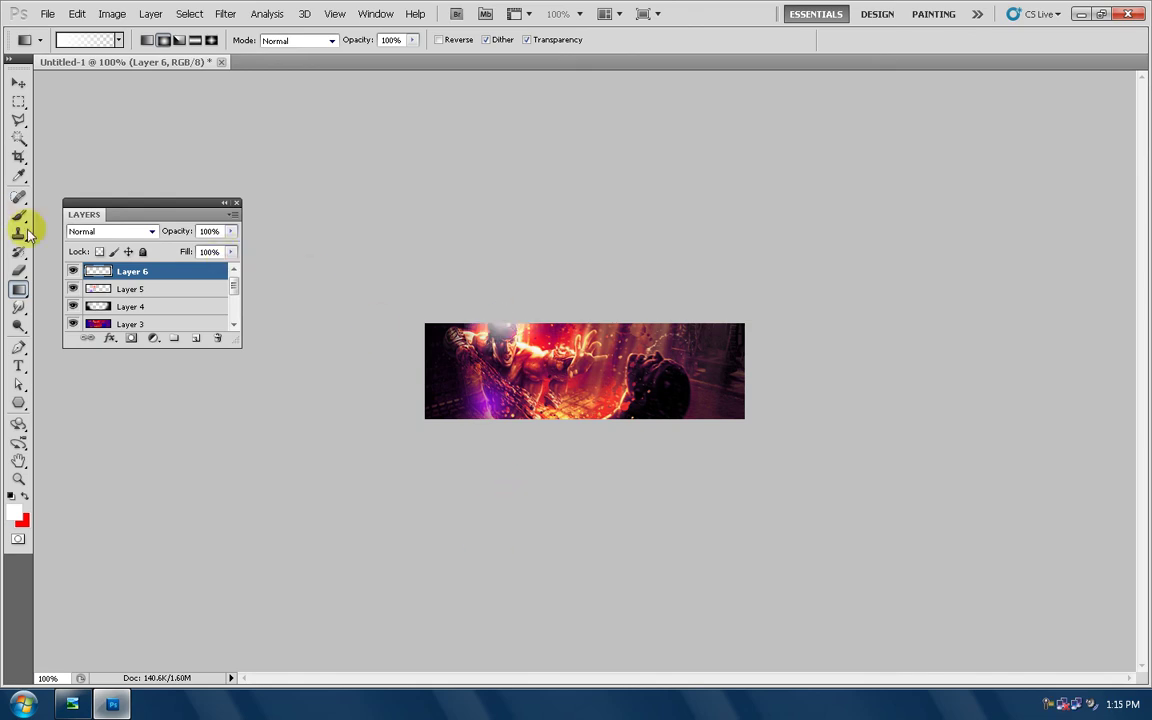
left_click(229, 232)
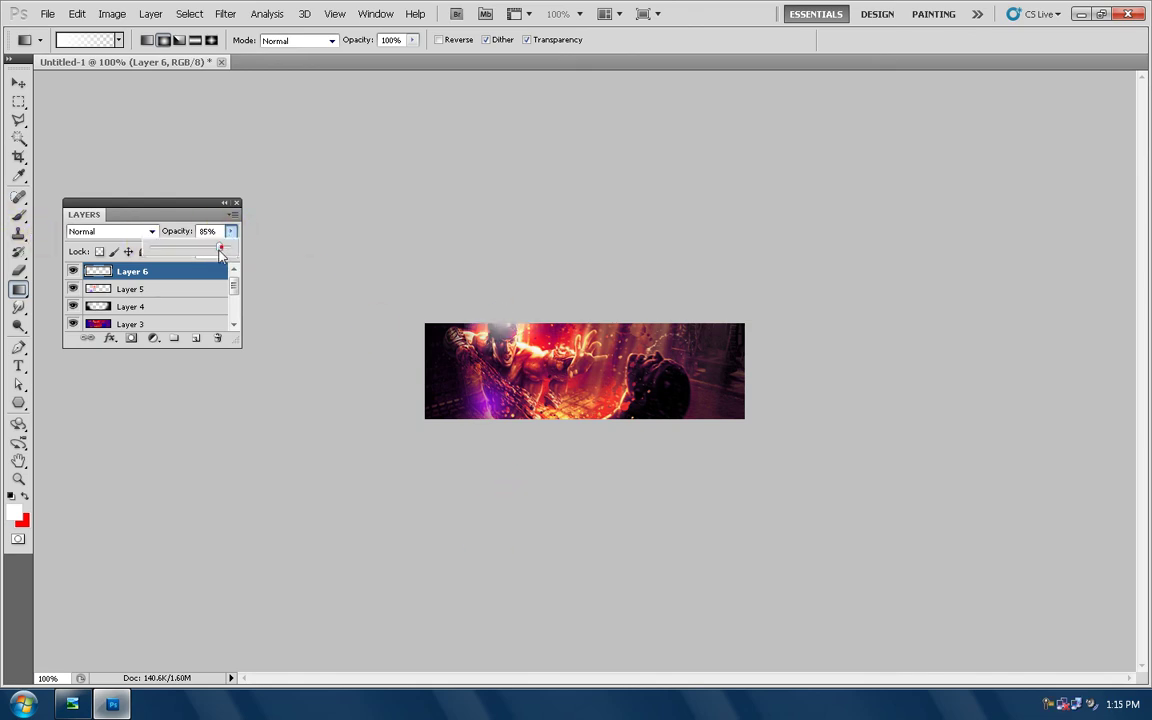
left_click(196, 338)
Add a new layer above Layer 6 and change the foreground color to dark gray
left_click(196, 338)
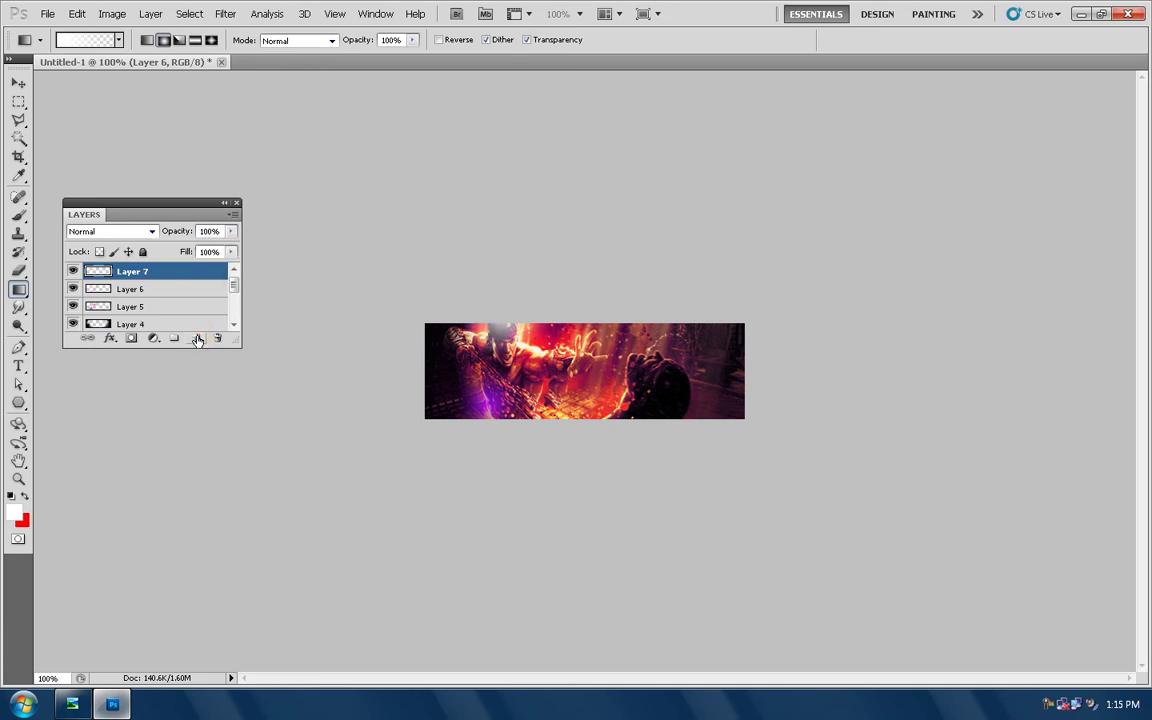
left_click(16, 514)
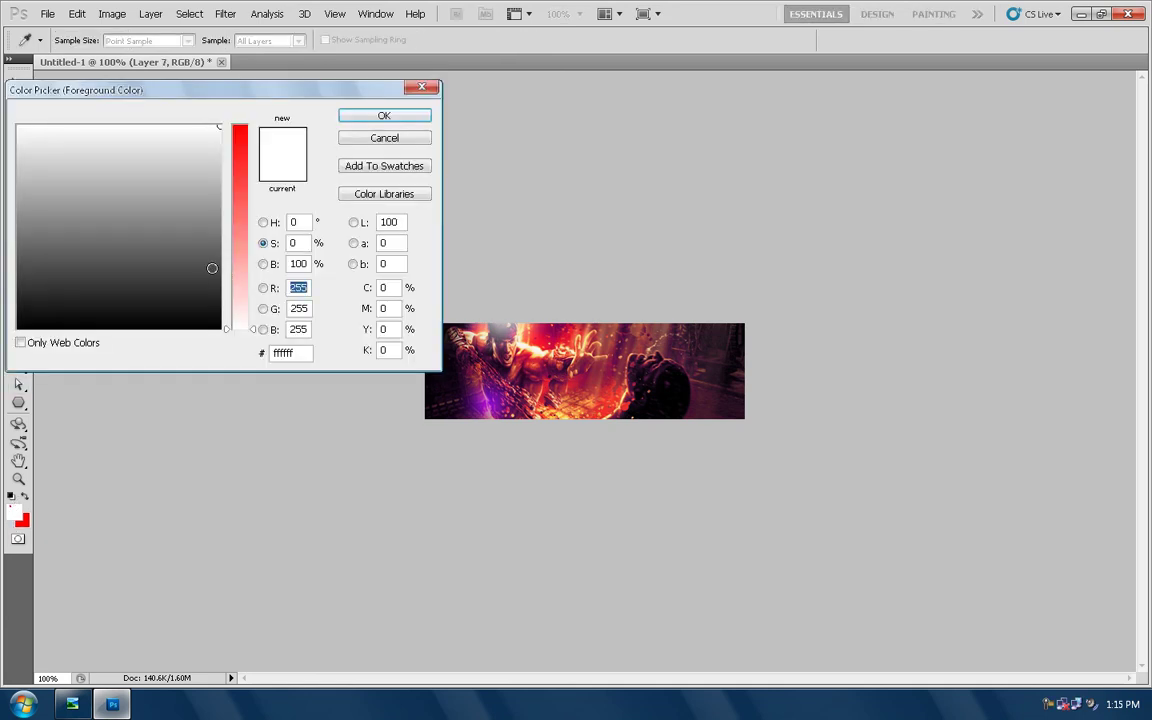
left_click_drag(197, 276, 295, 340)
left_click_drag(291, 298, 298, 293)
left_click(384, 116)
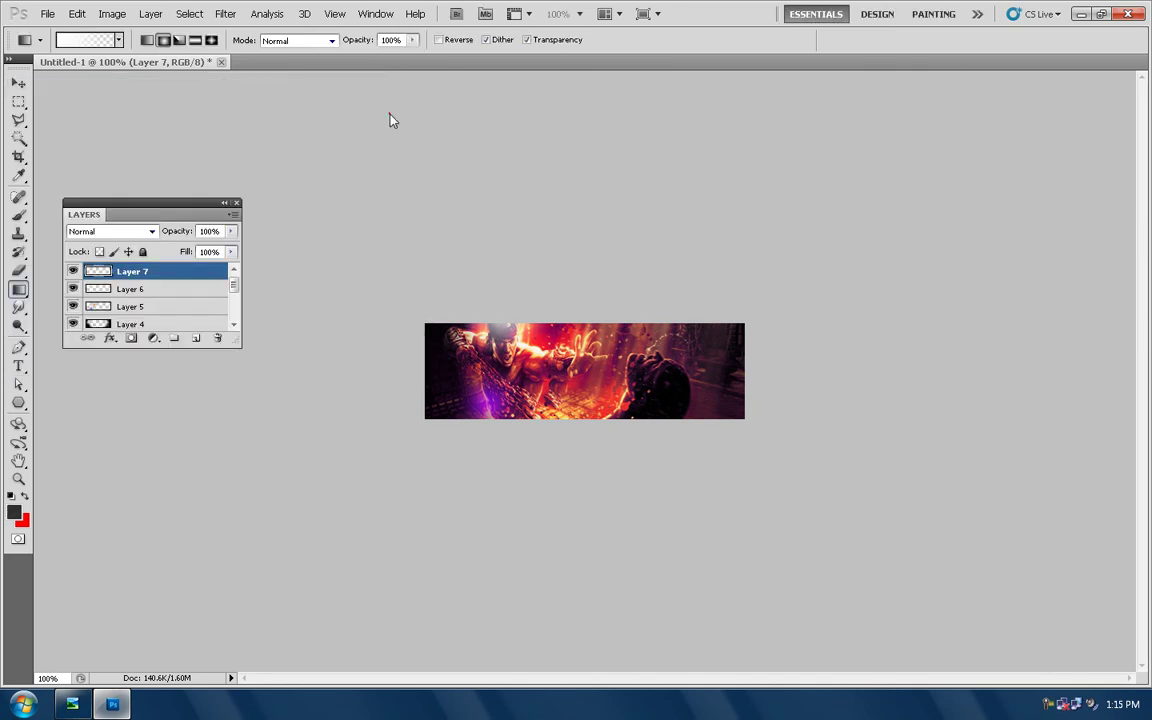
Select a thin rectangular strip along the banner's top edge and fill it dark gray with the Paint Bucket on Layer 7
left_click(18, 101)
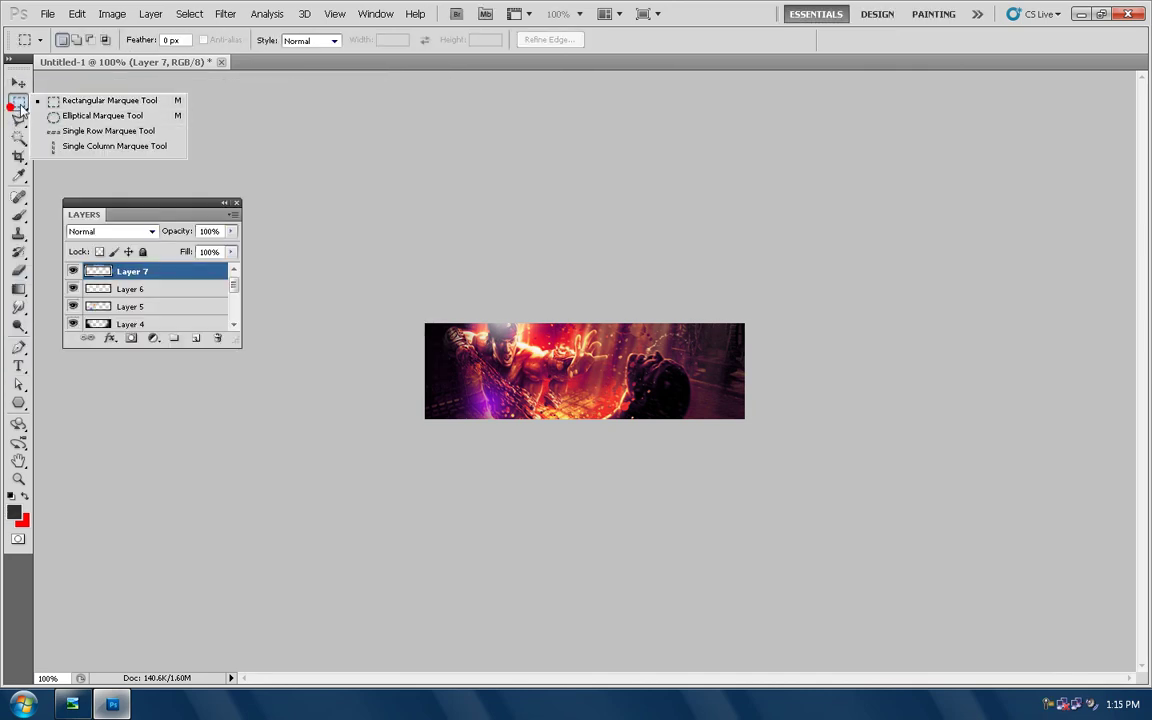
left_click(96, 104)
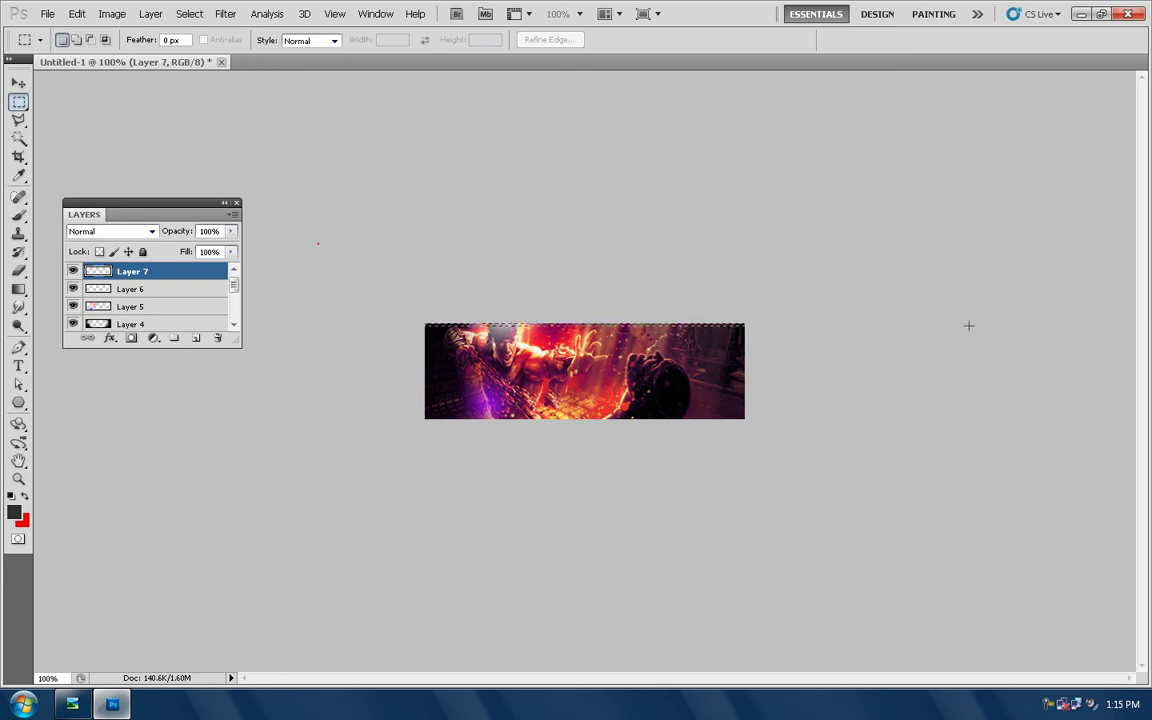
left_click_drag(969, 324, 955, 320)
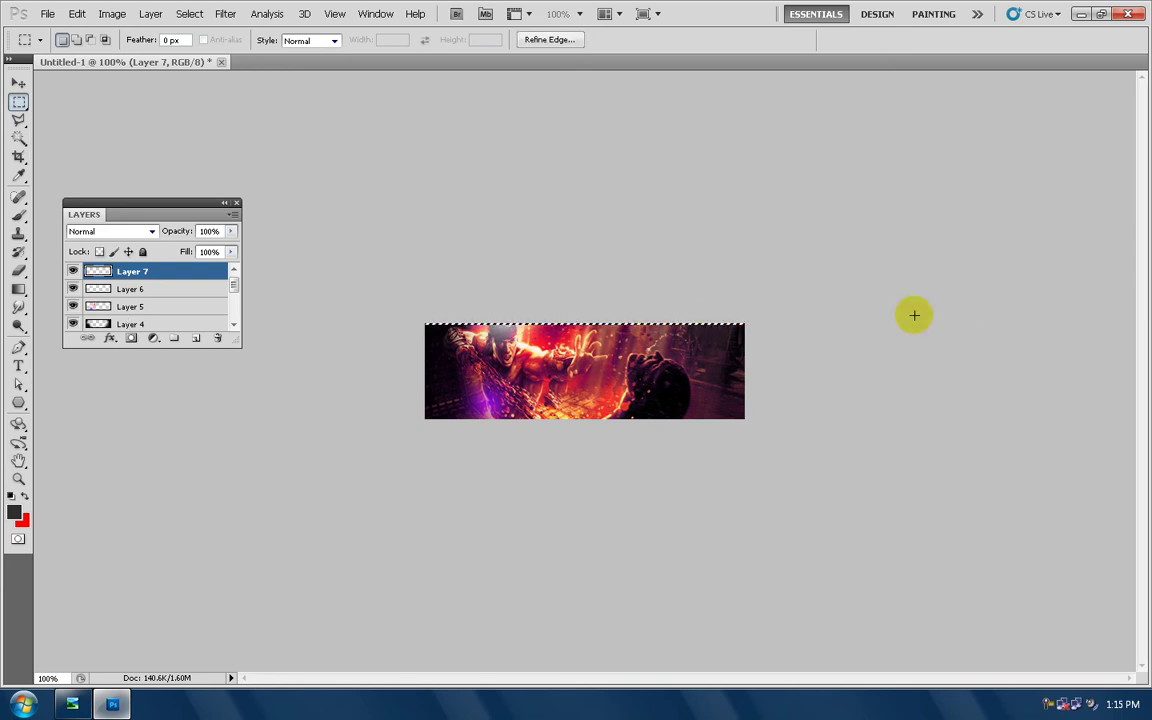
left_click(18, 290)
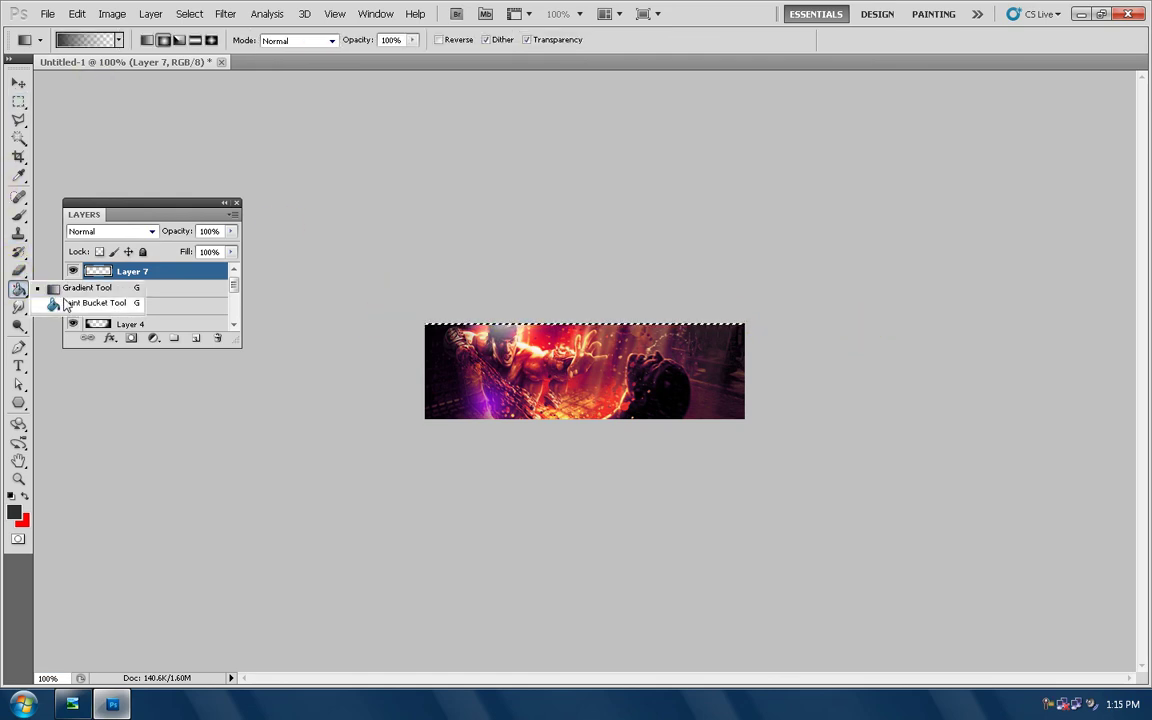
left_click(80, 306)
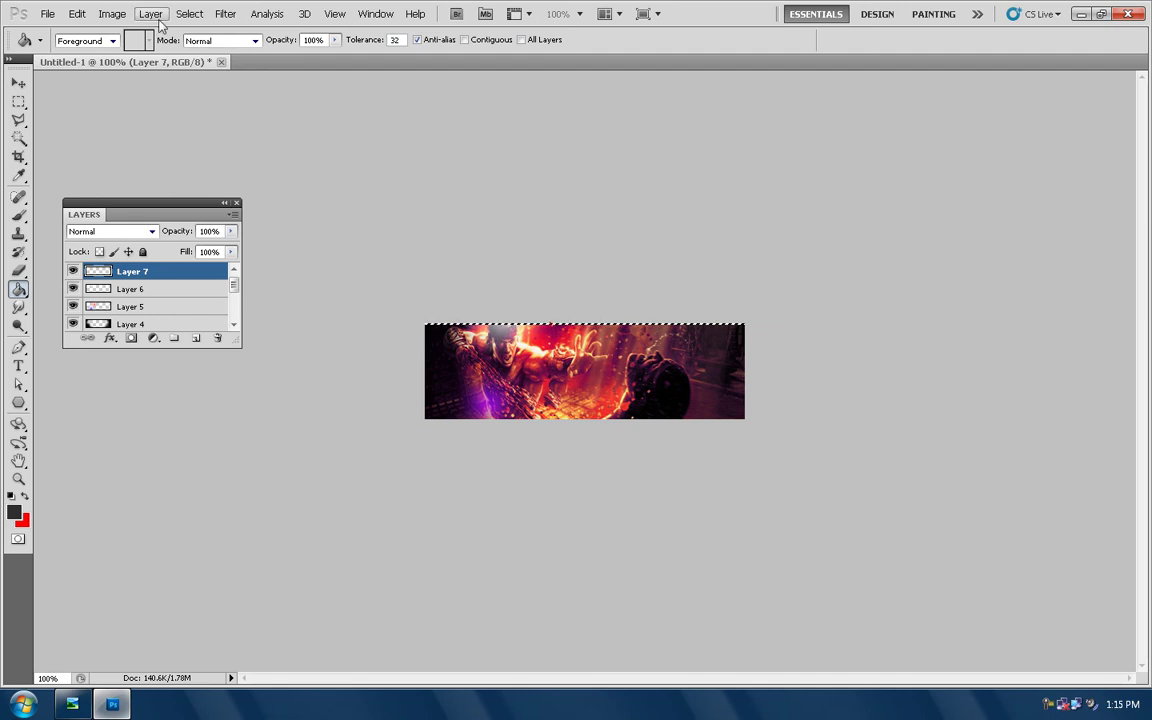
Select the whole canvas, duplicate Layer 7 and flip the copy vertically to put the border strip on the bottom edge
left_click(189, 14)
left_click(186, 31)
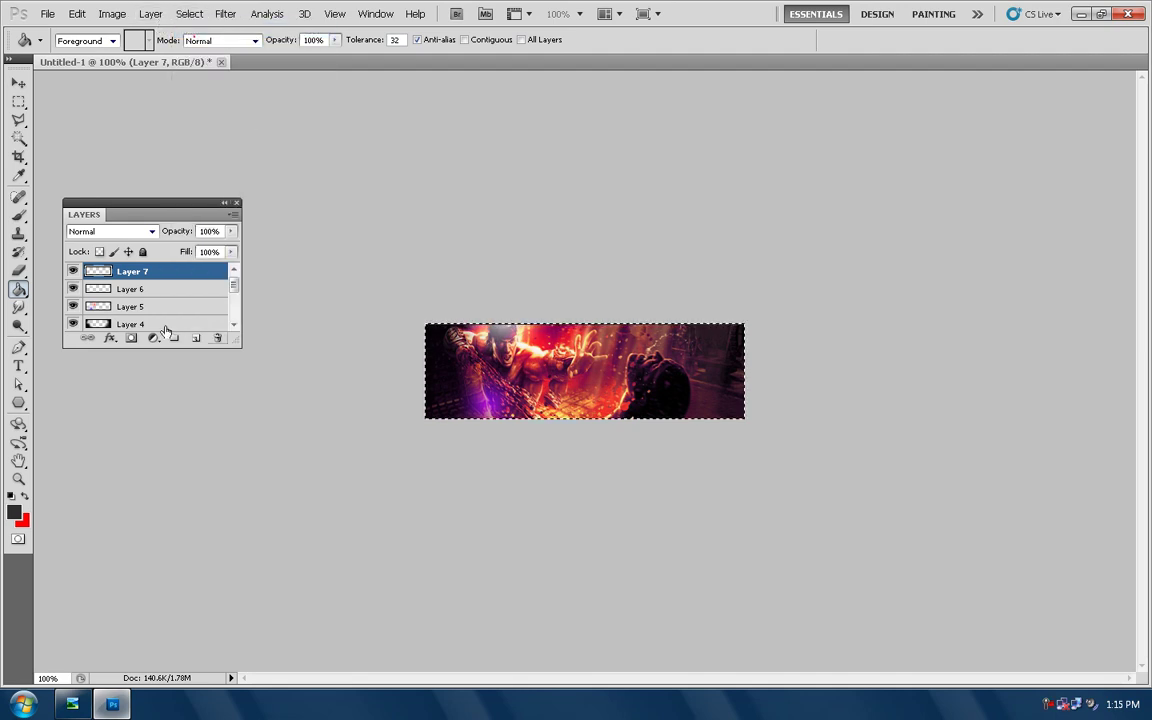
right_click(140, 272)
left_click(252, 341)
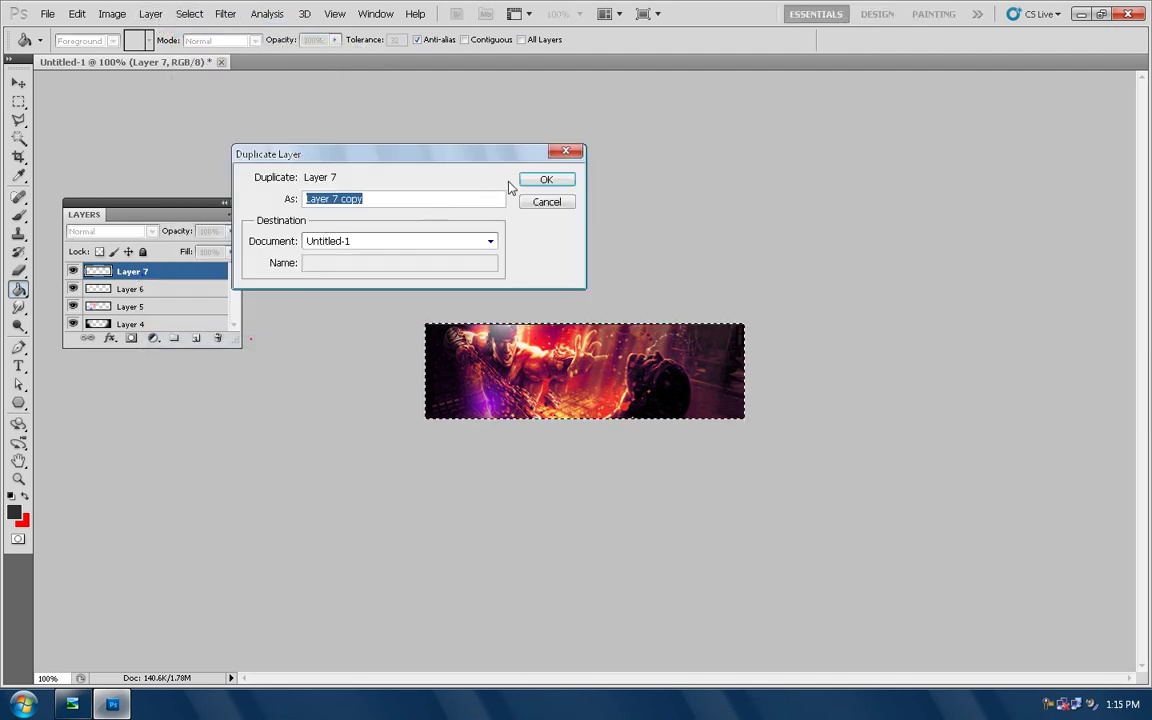
left_click(540, 180)
left_click(77, 14)
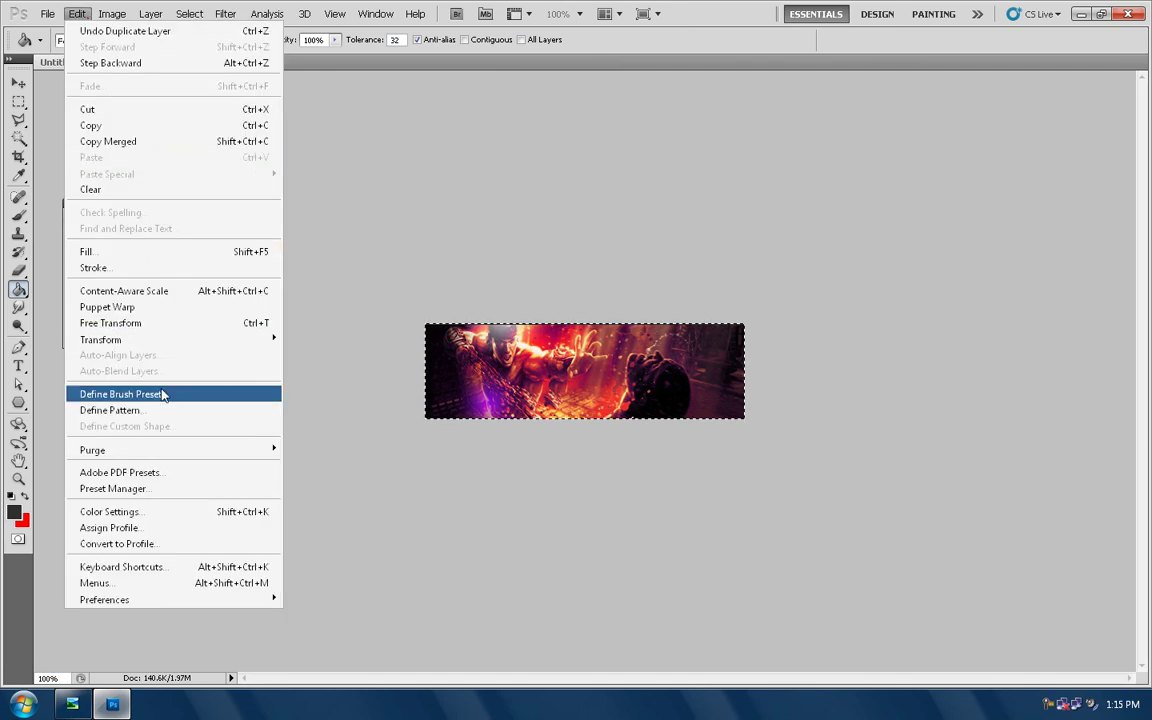
mouse_move(160, 345)
left_click(377, 537)
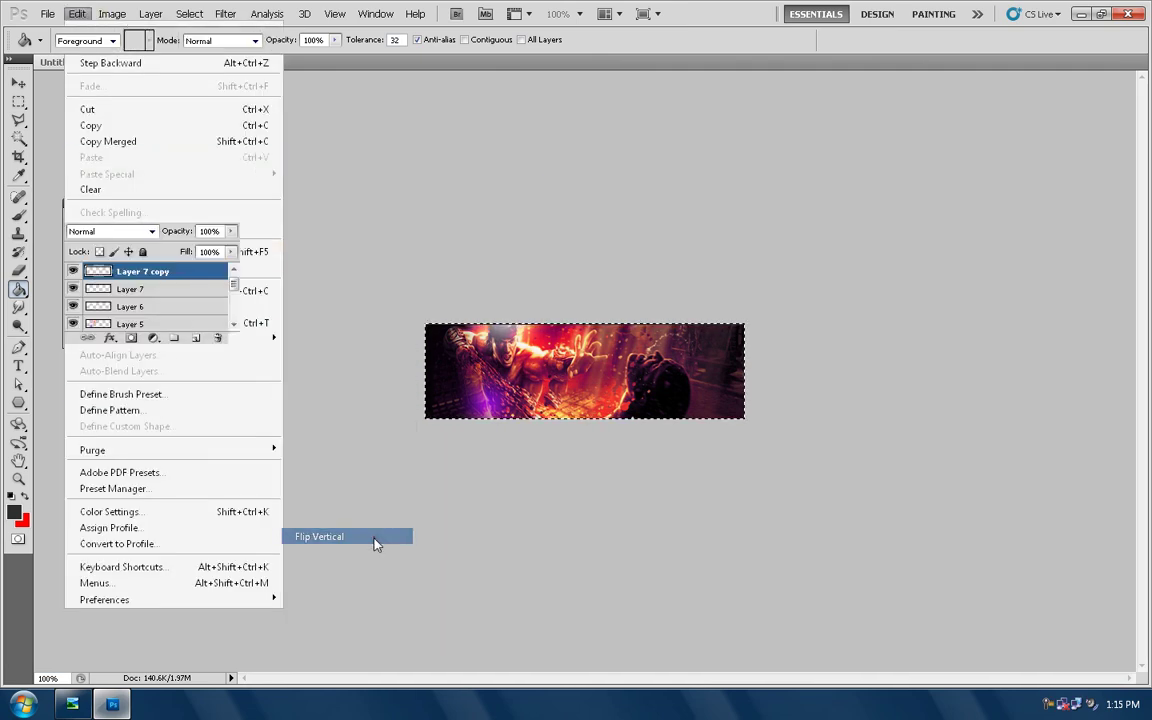
Select the whole canvas and flatten the image so all banner layers merge into one
left_click(189, 14)
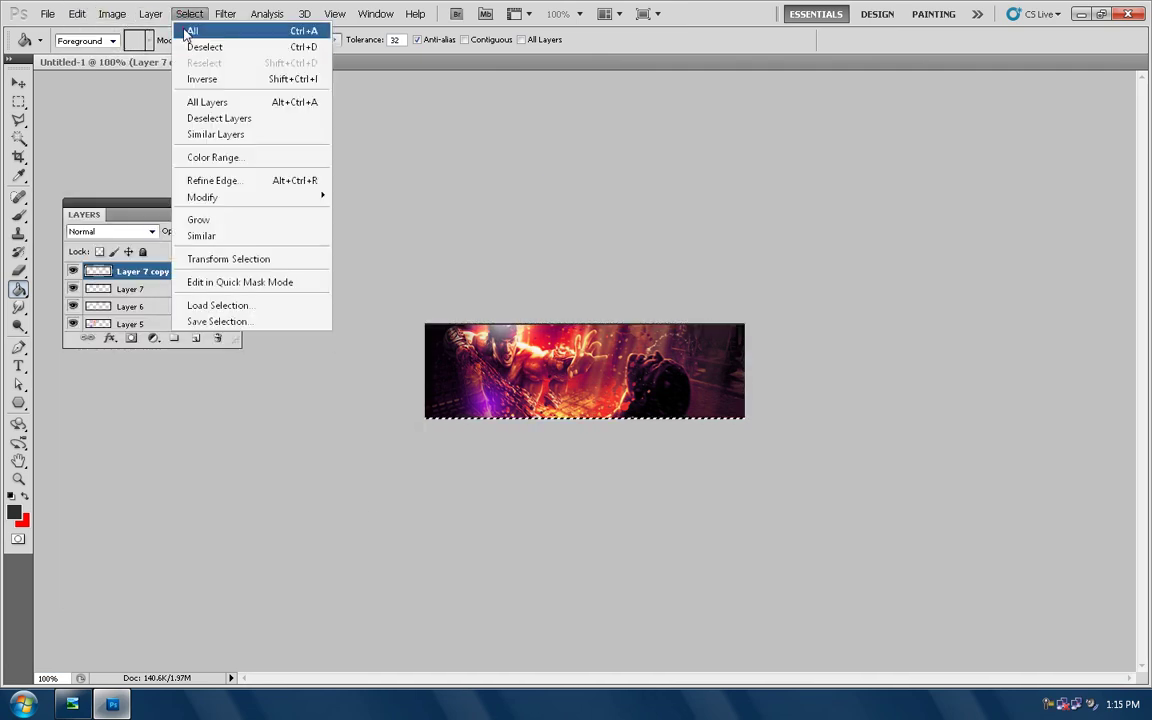
left_click(192, 29)
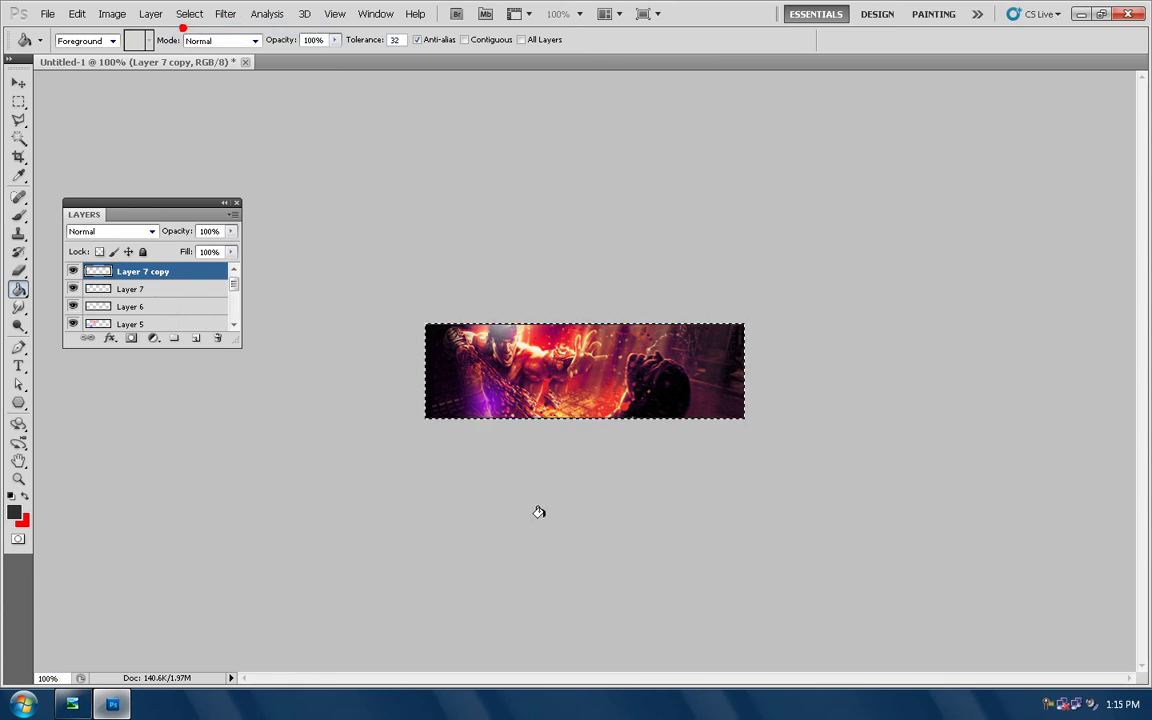
right_click(186, 274)
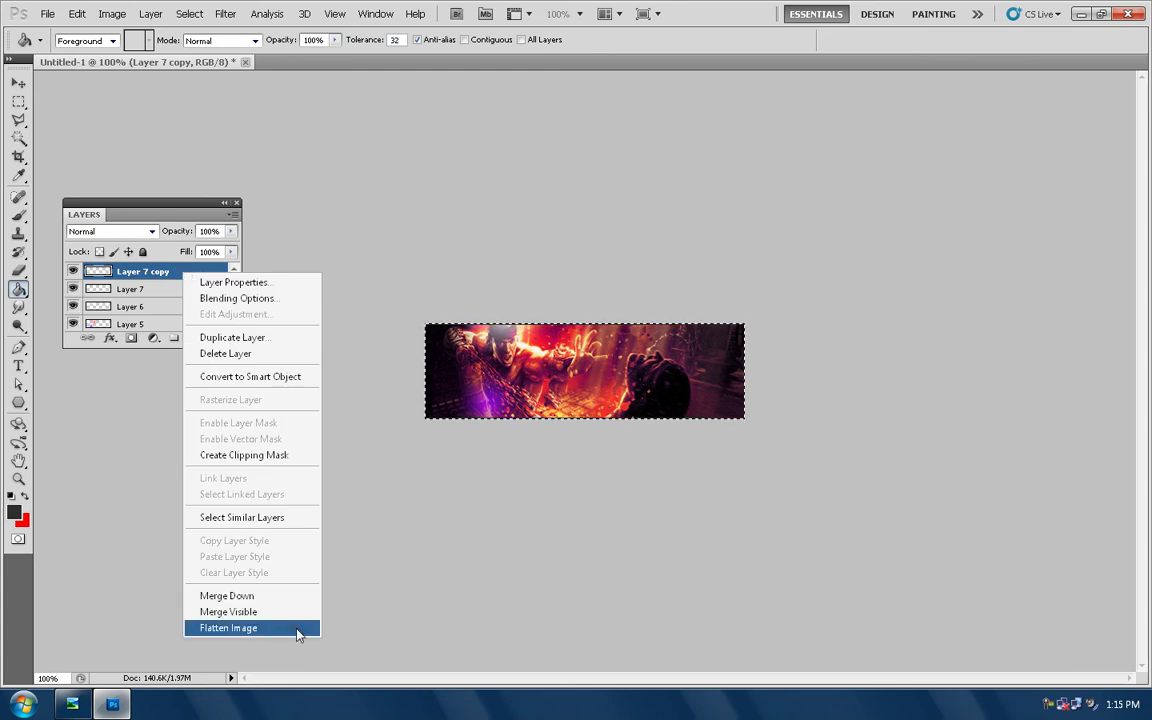
left_click(295, 627)
Convert the flattened Background into a regular, unlocked layer with the default new-layer settings
right_click(175, 281)
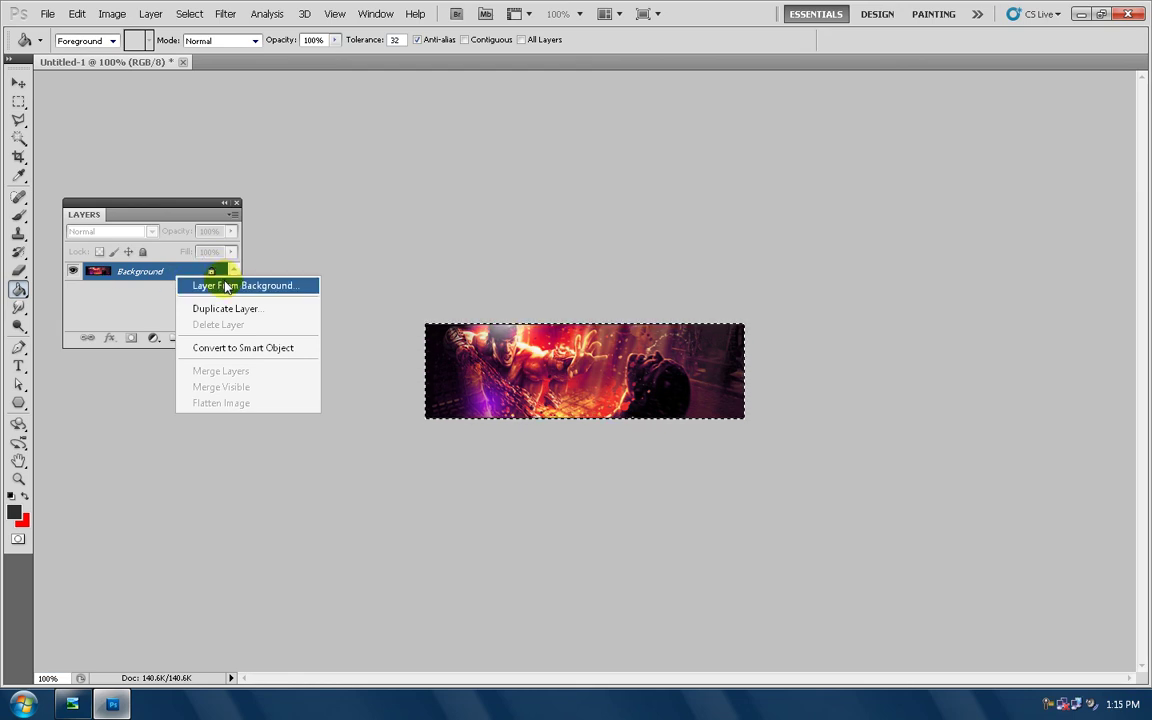
left_click(224, 286)
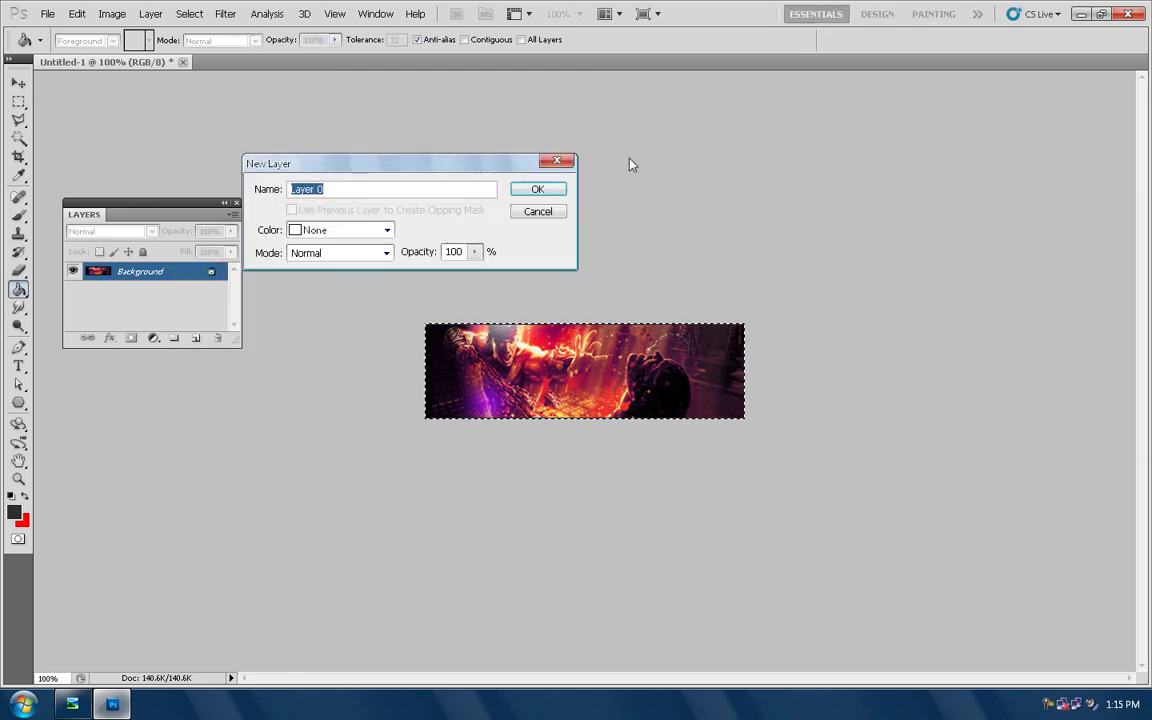
left_click(546, 192)
Sharpen the flattened banner with the Smart Sharpen filter at an amount of 47%
left_click(236, 13)
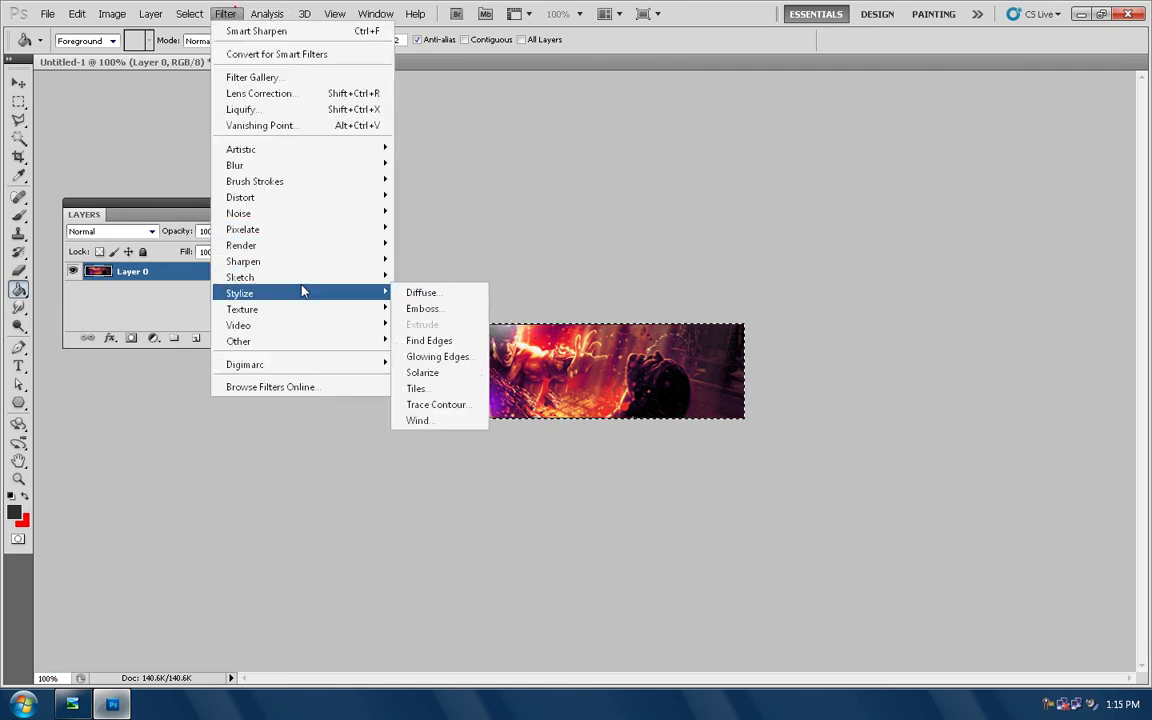
mouse_move(386, 261)
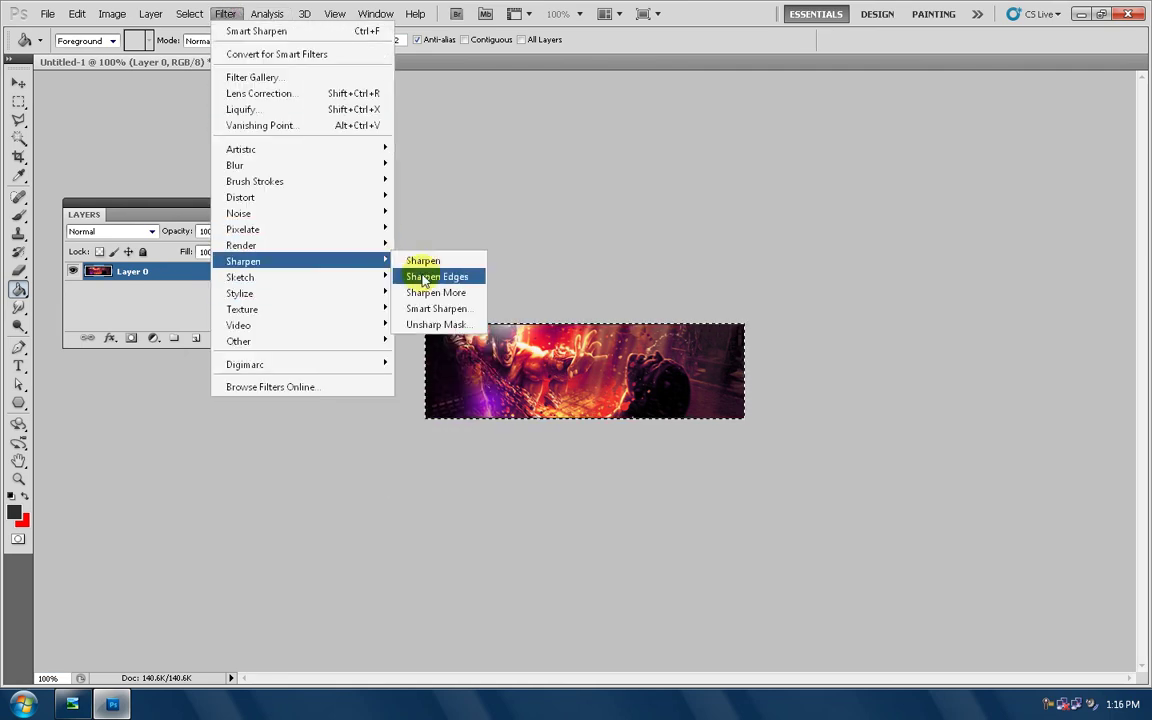
left_click(420, 310)
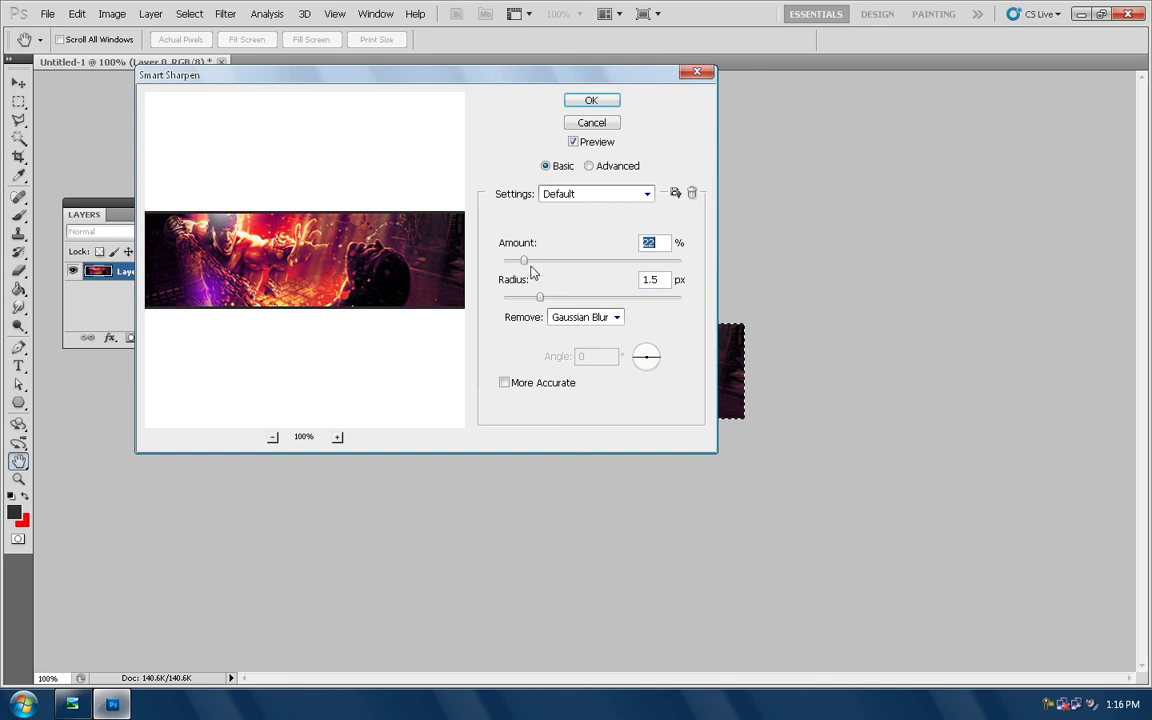
left_click_drag(524, 261, 674, 270)
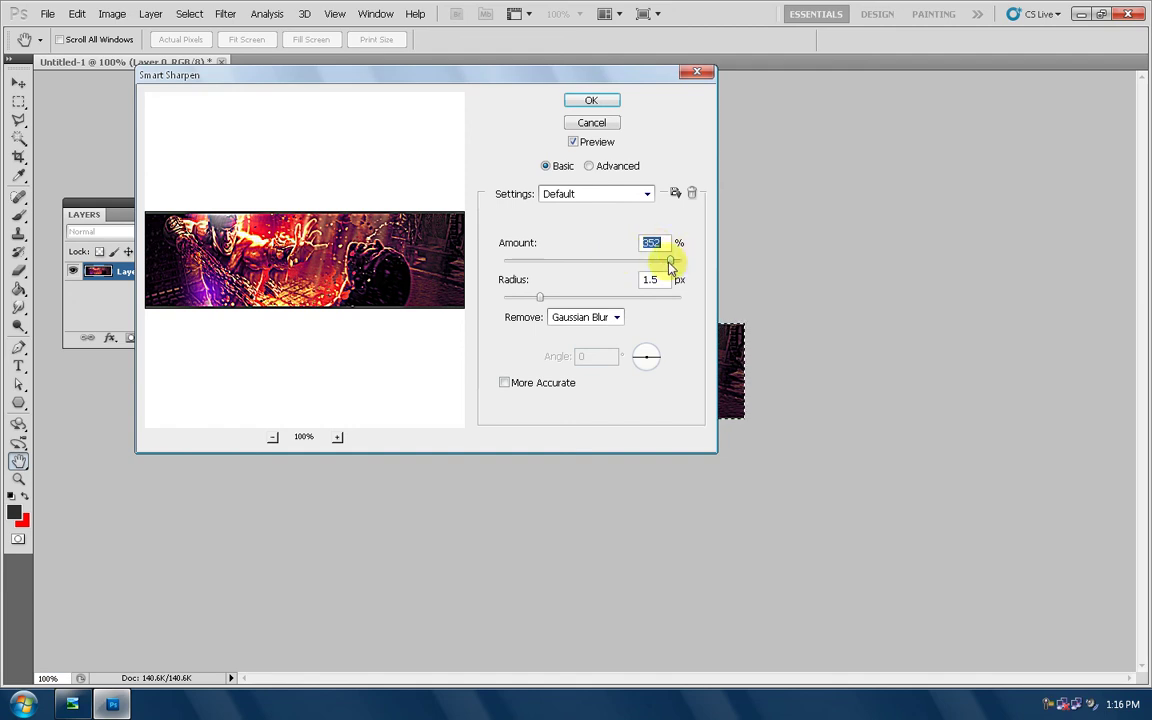
left_click_drag(670, 265, 556, 272)
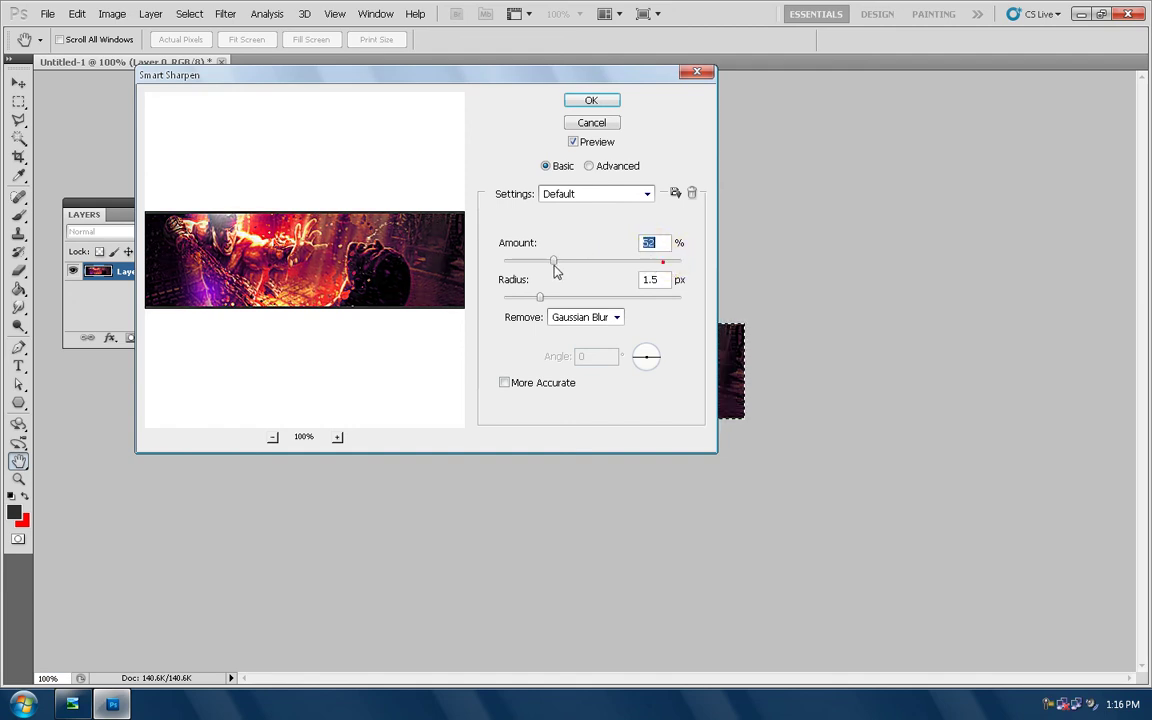
left_click_drag(556, 272, 558, 266)
left_click_drag(555, 262, 548, 262)
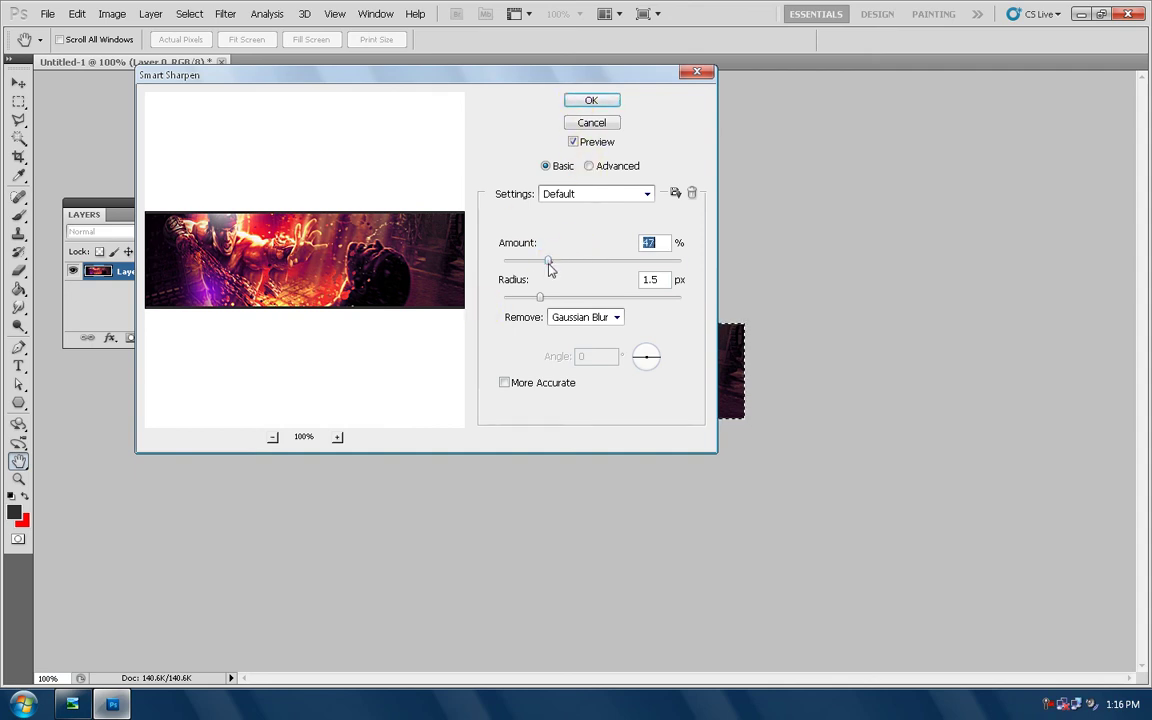
left_click(592, 101)
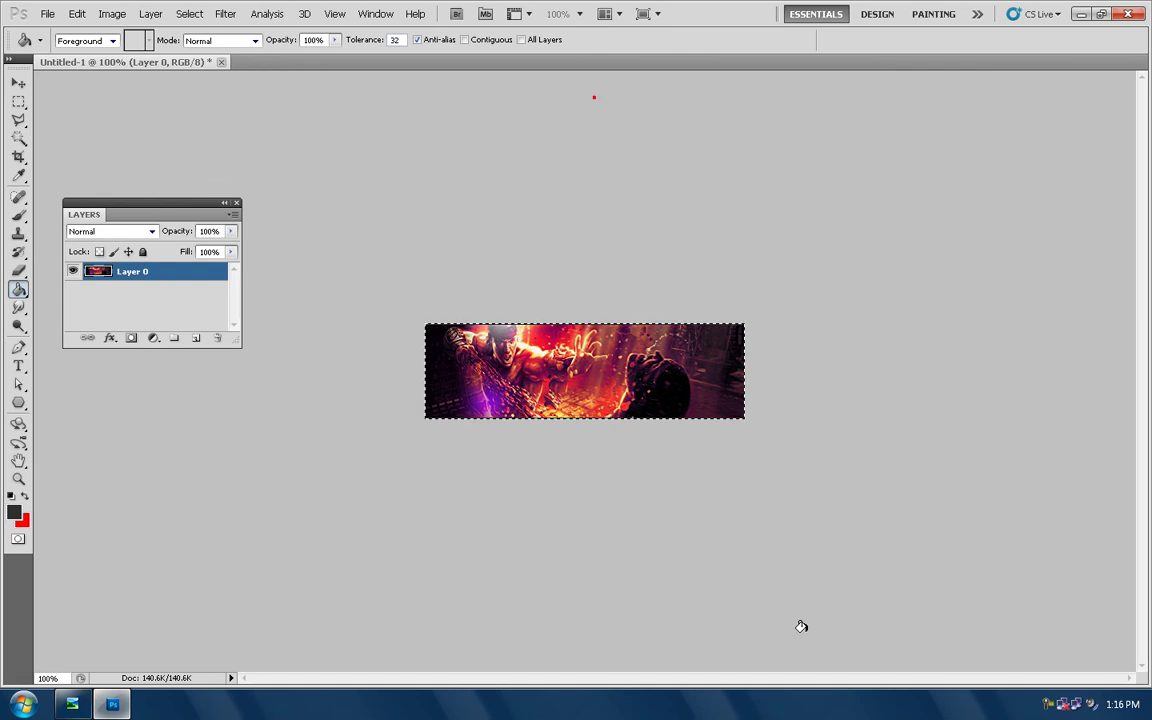
Switch to Windows Picture and Fax Viewer to compare with liu kang tagsig.png, and return to Photoshop
left_click(73, 705)
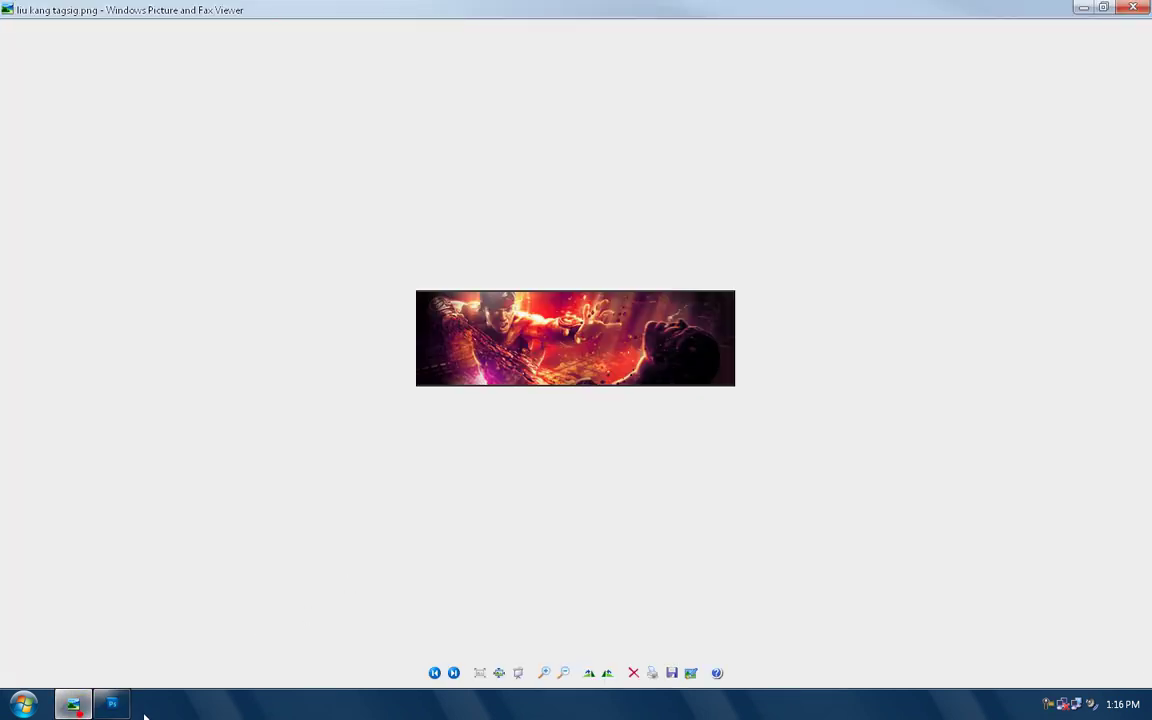
left_click(112, 705)
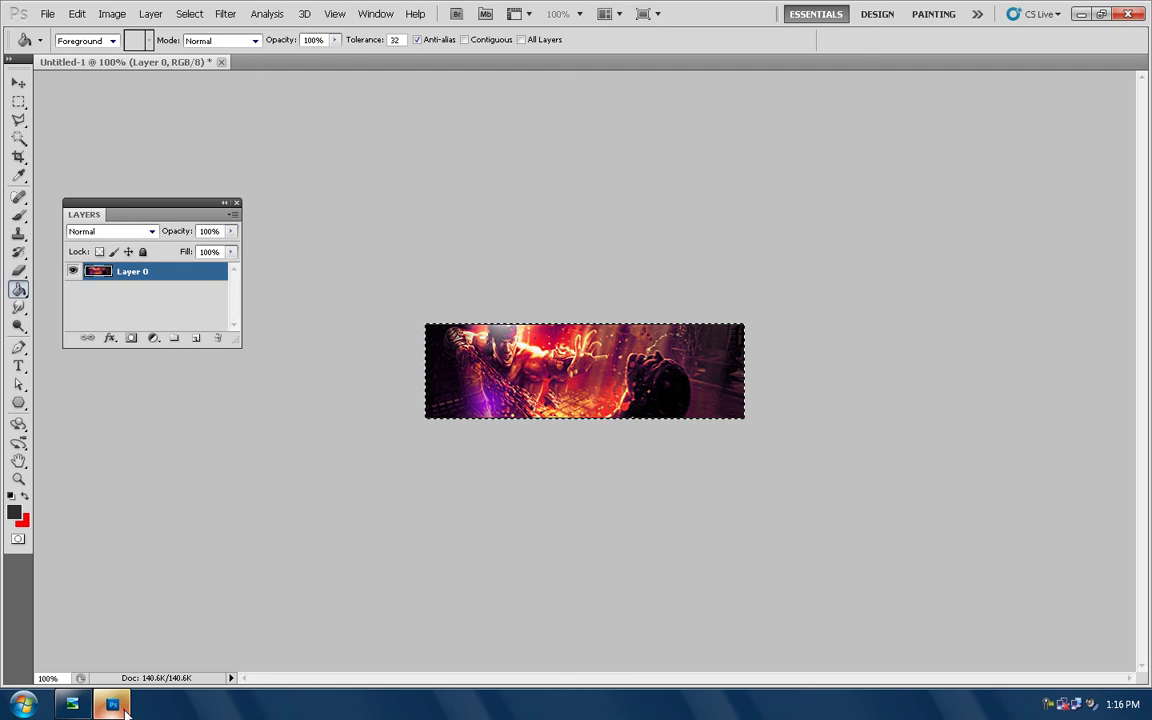
left_click(117, 589)
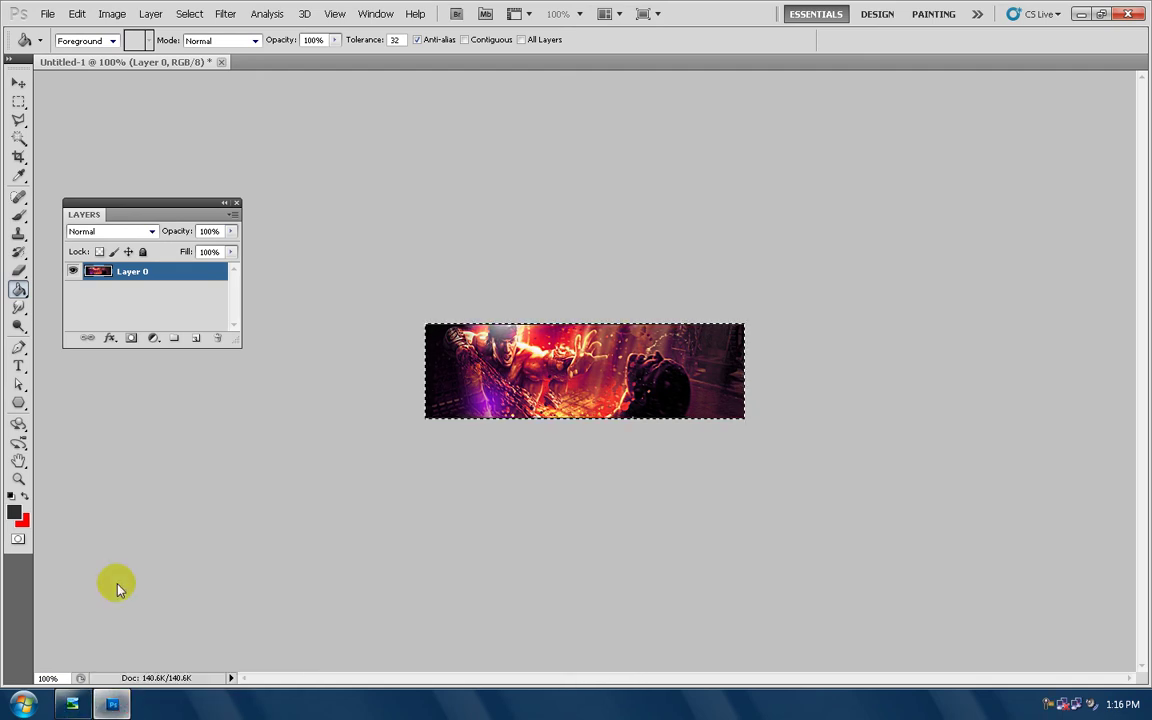